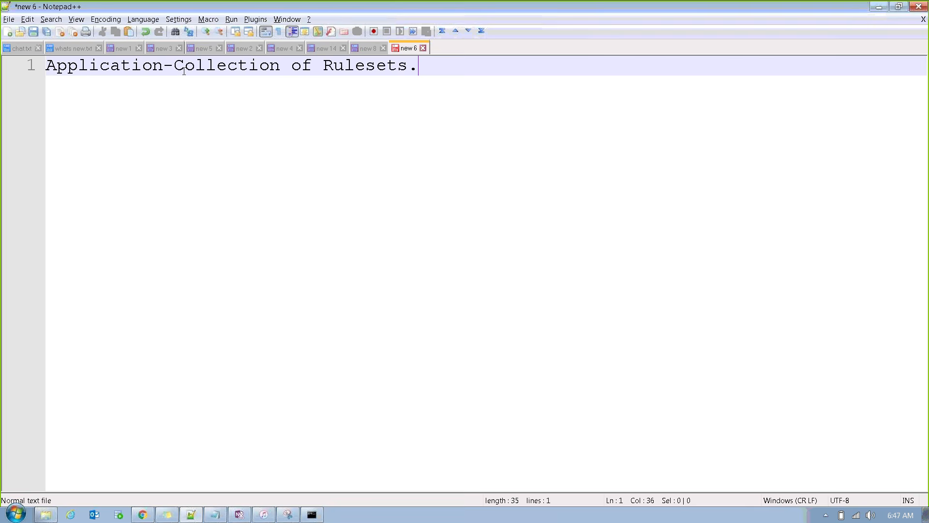
Step: Add a second line to the notes reading "Rulesets-Collection of rules"
key("Return")
type("R")
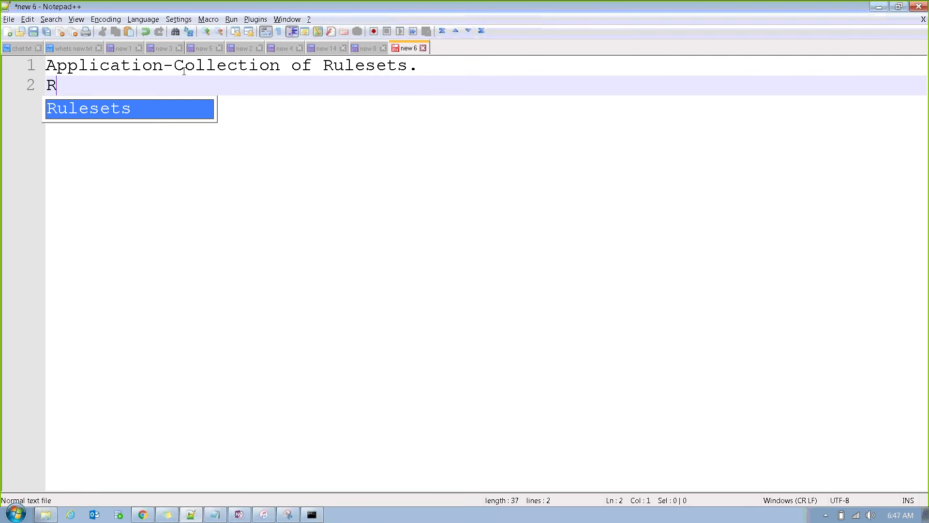
type("ulesets-")
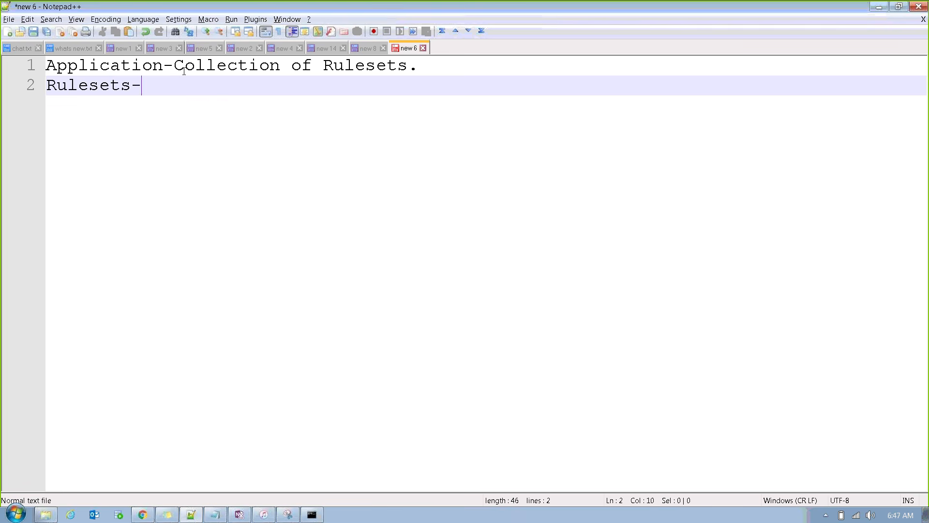
type("Collection")
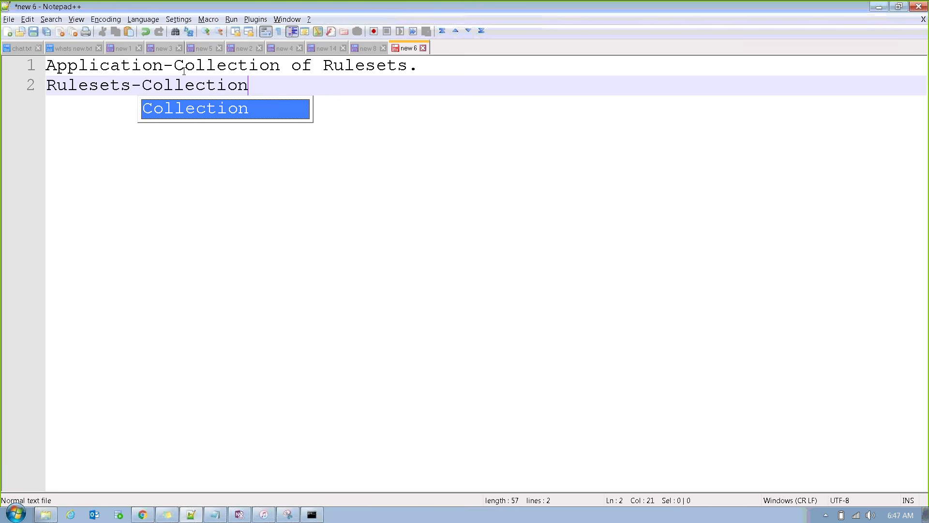
type(" of rules")
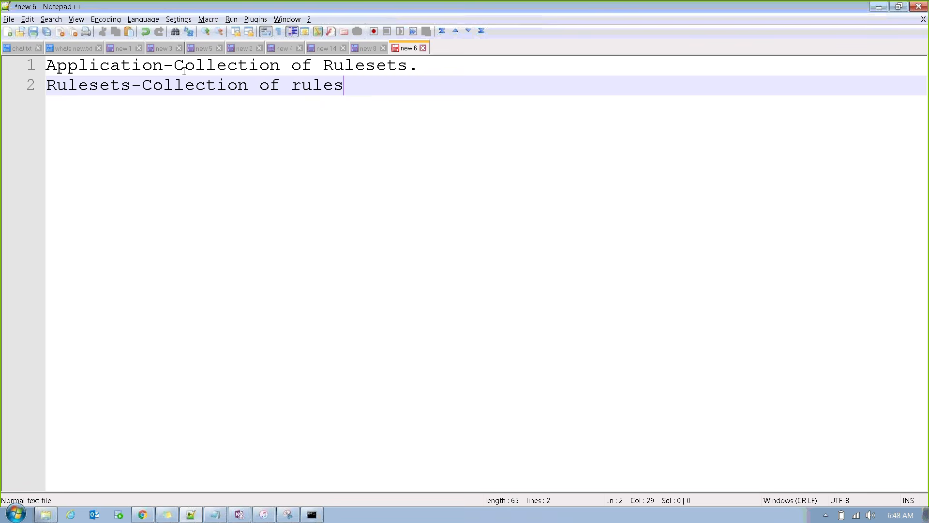
Step: Leave a blank line after the Rulesets definition and add the line "Rules-Any executable code."
double_click(328, 67)
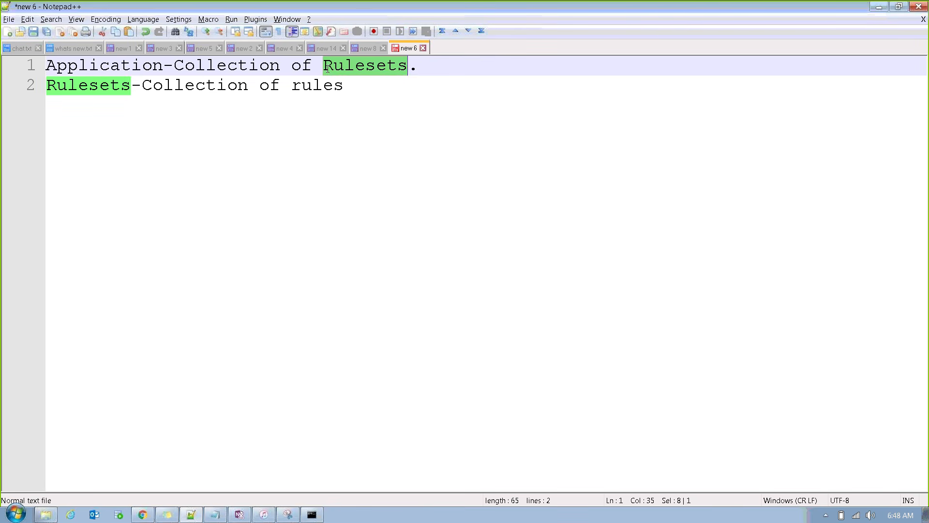
left_click(367, 91)
key("Return")
key("Return")
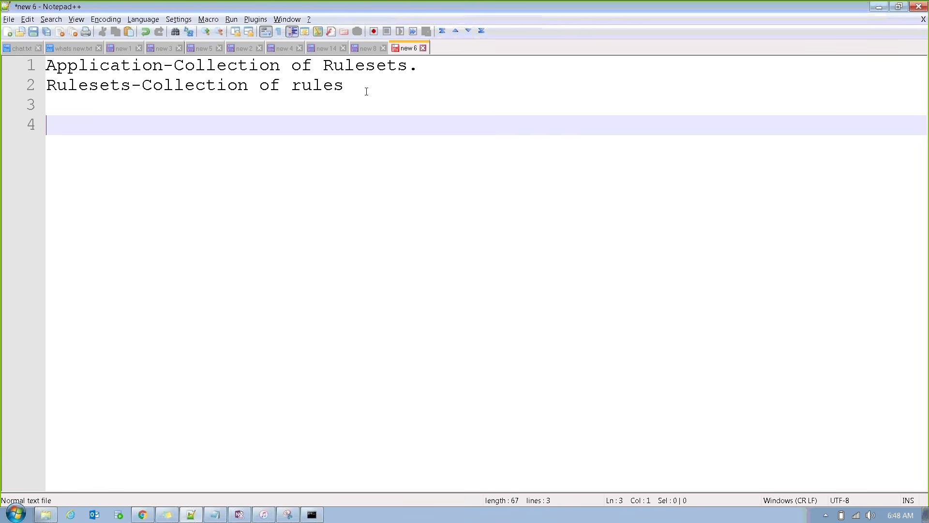
type("Rules-Any ex")
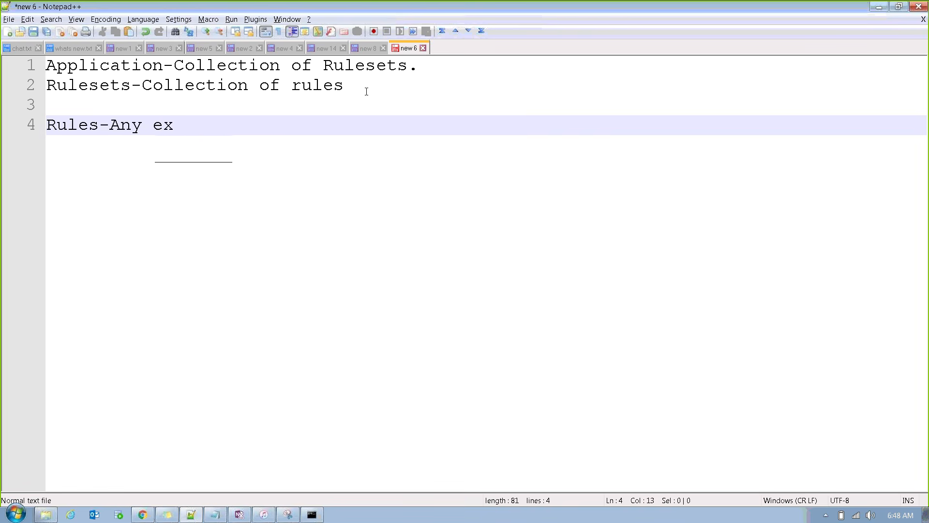
type("ecutable code.")
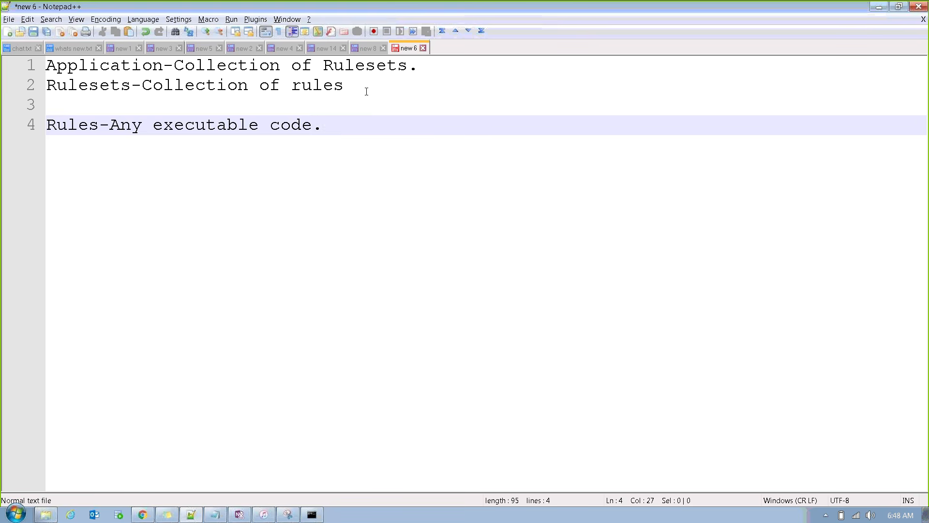
Step: Below the Rules definition, leave a blank line and list Function, SEction, Flow and Class on separate lines
key("Return")
key("Return")
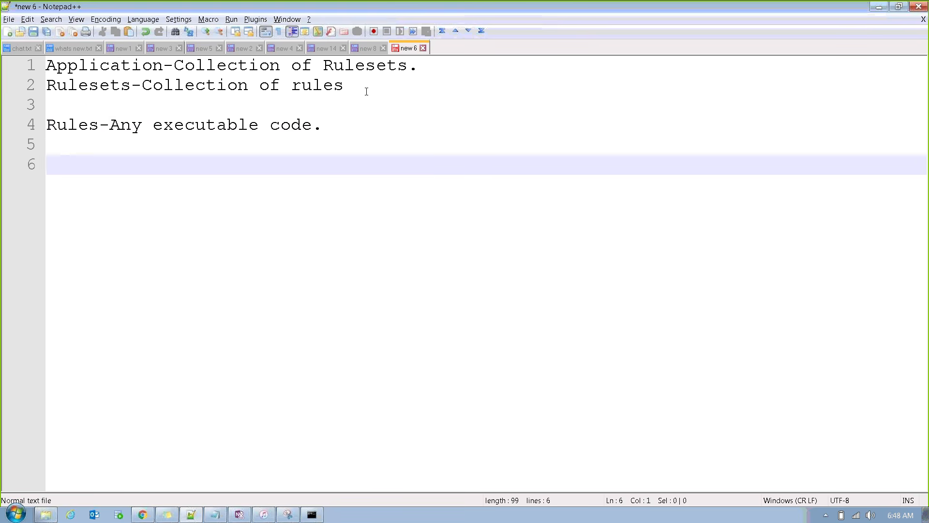
type("Funcy")
key("BackSpace")
type("tion")
key("Return")
type("SE")
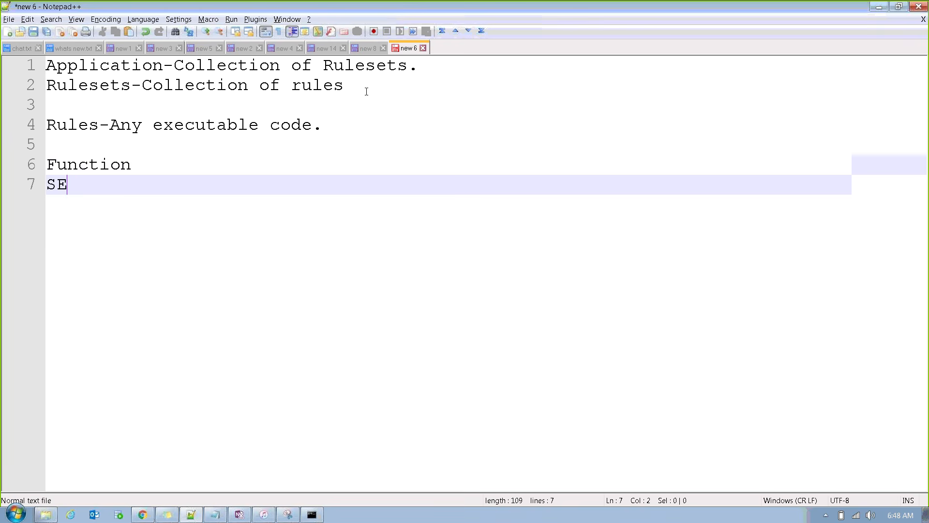
type("ction")
key("Return")
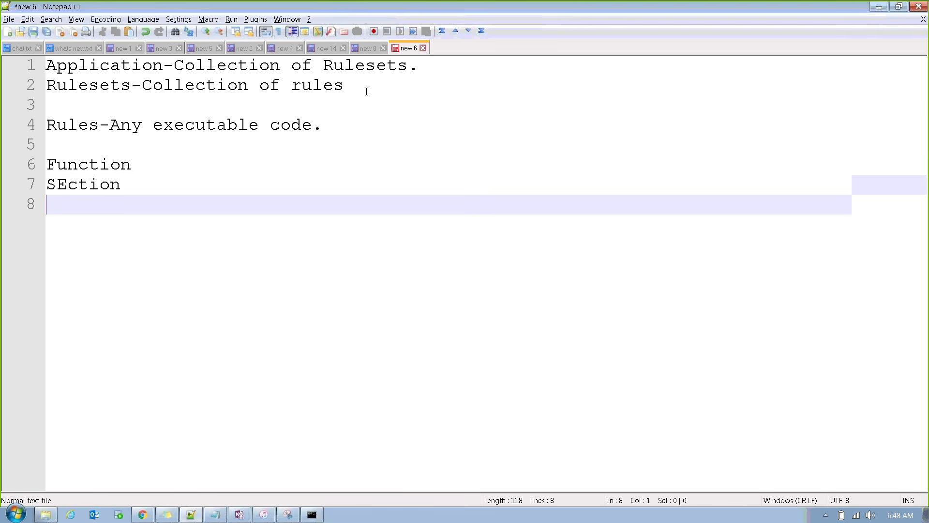
type("Flow")
key("Return")
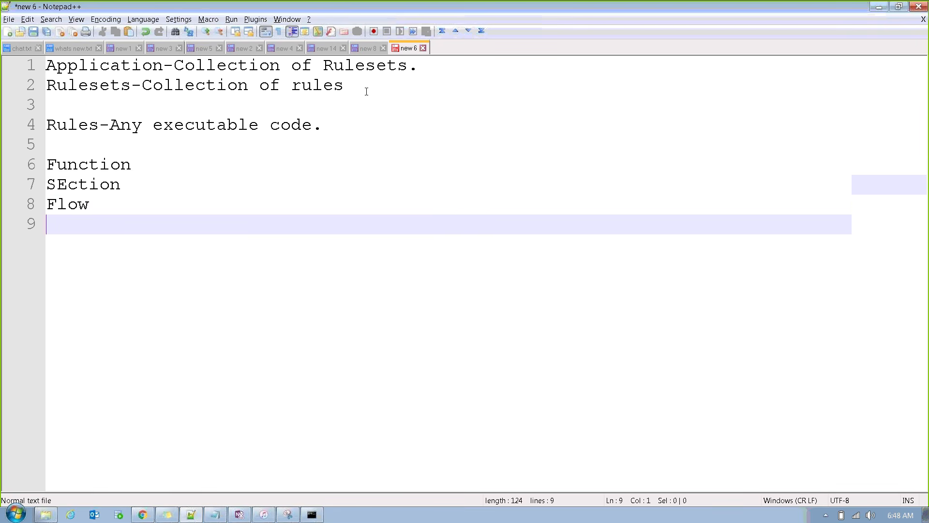
type("Class")
Step: Add "decision" on a new line after Class as another rule example
left_click(96, 127)
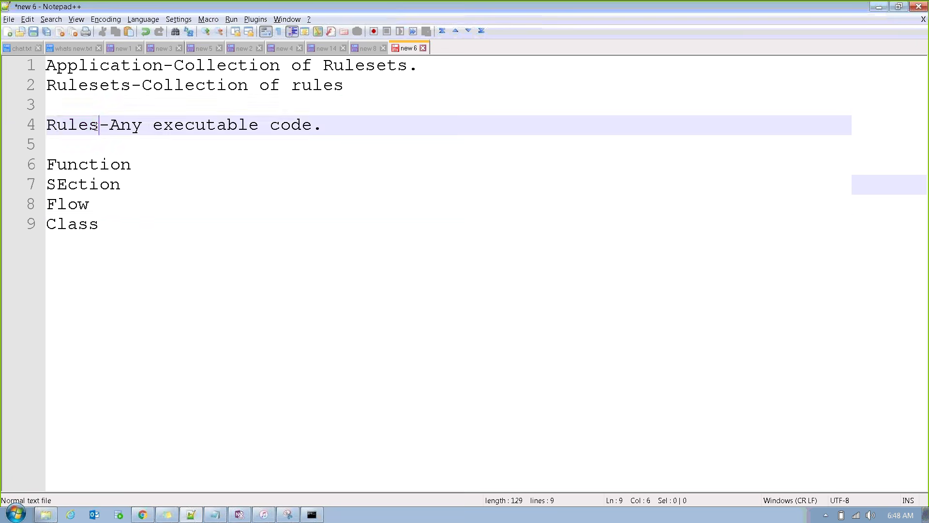
double_click(97, 127)
left_click(234, 202)
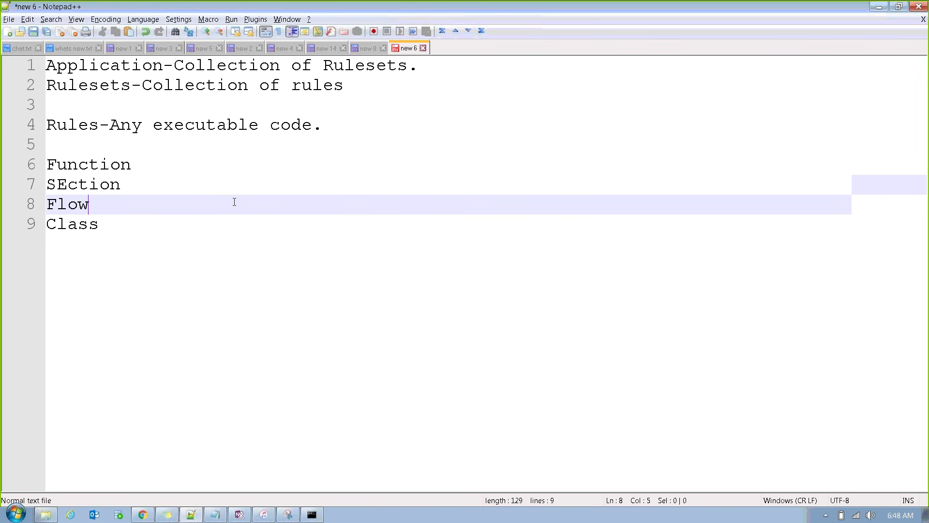
left_click(102, 226)
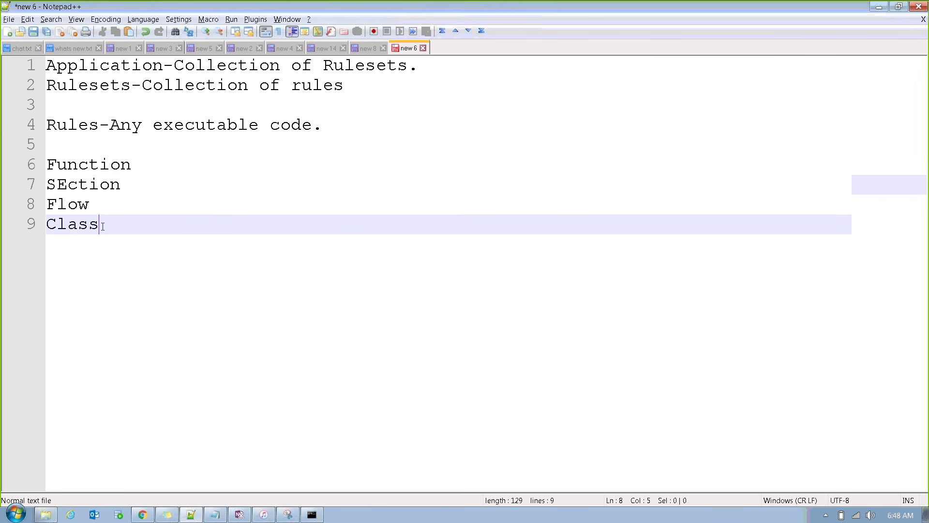
key("Return")
type("decisio")
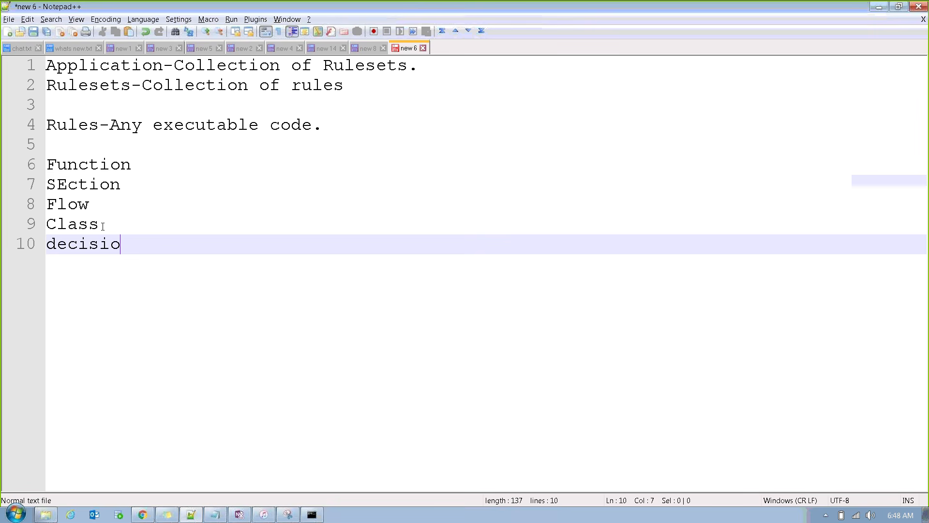
type("n")
Step: Highlight the terms Rulesets and Application in the notes, switch to Chrome and log in to Pega 7 with the filled-in credentials
left_click_drag(56, 86, 131, 91)
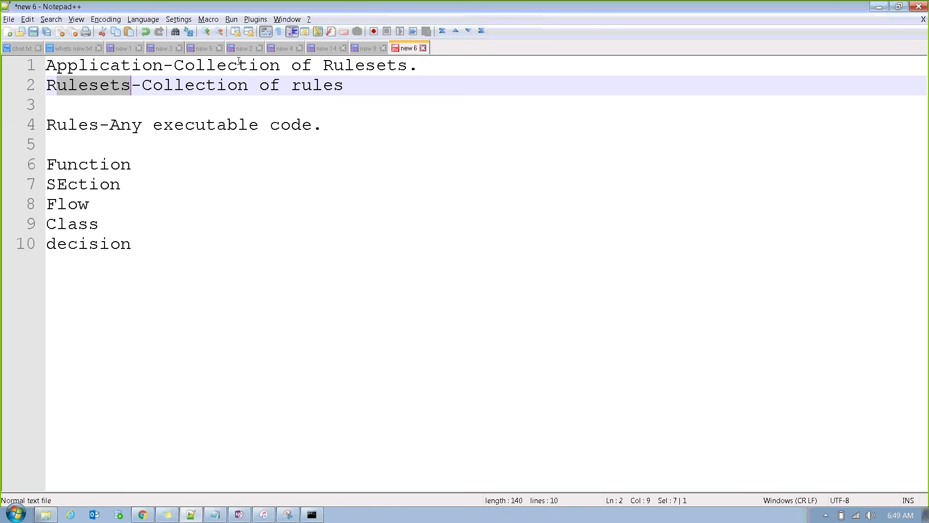
left_click_drag(164, 68, 36, 72)
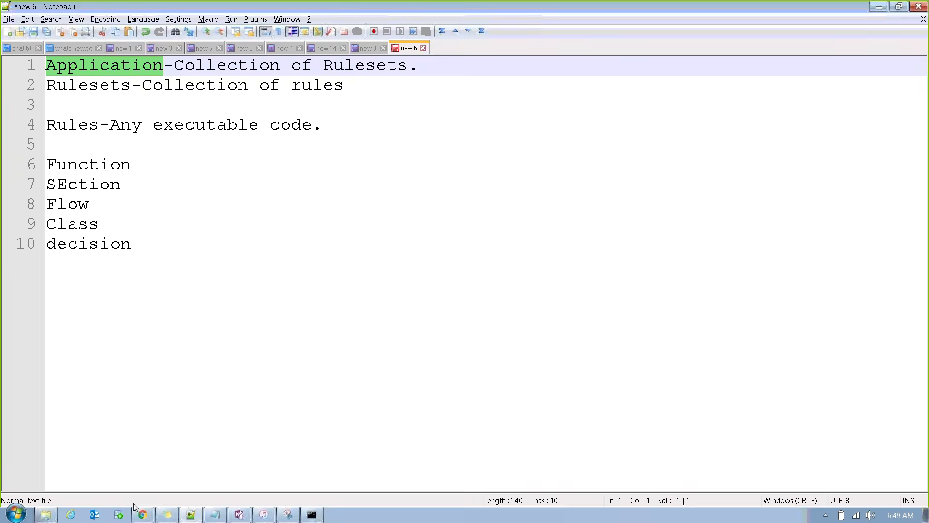
left_click(142, 516)
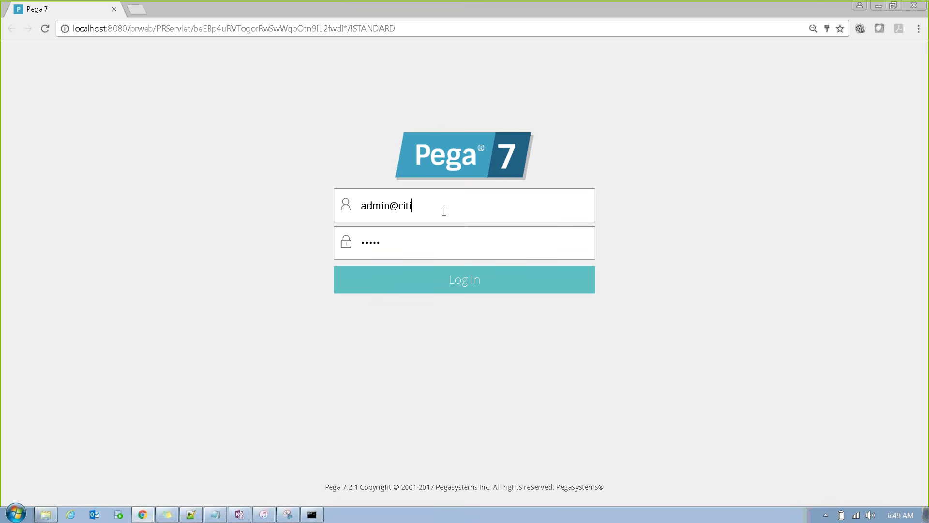
left_click(401, 289)
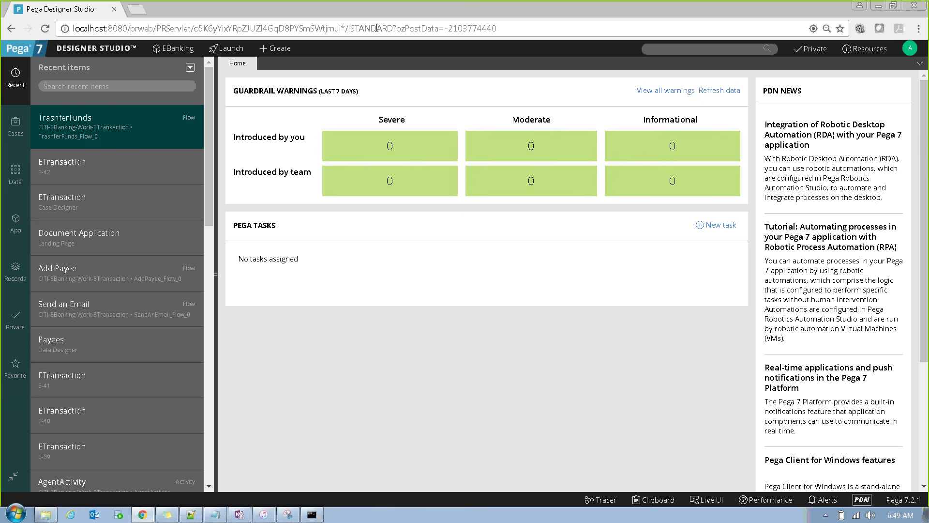
Step: Revisit the Application term in the Notepad++ notes, return to Chrome and open the EBanking application record
key("alt+Tab")
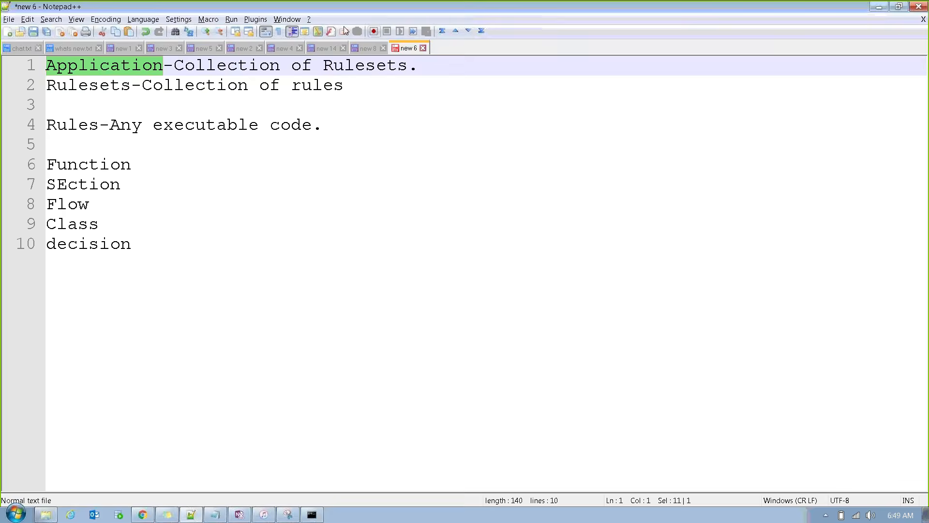
double_click(99, 68)
key("alt+Tab")
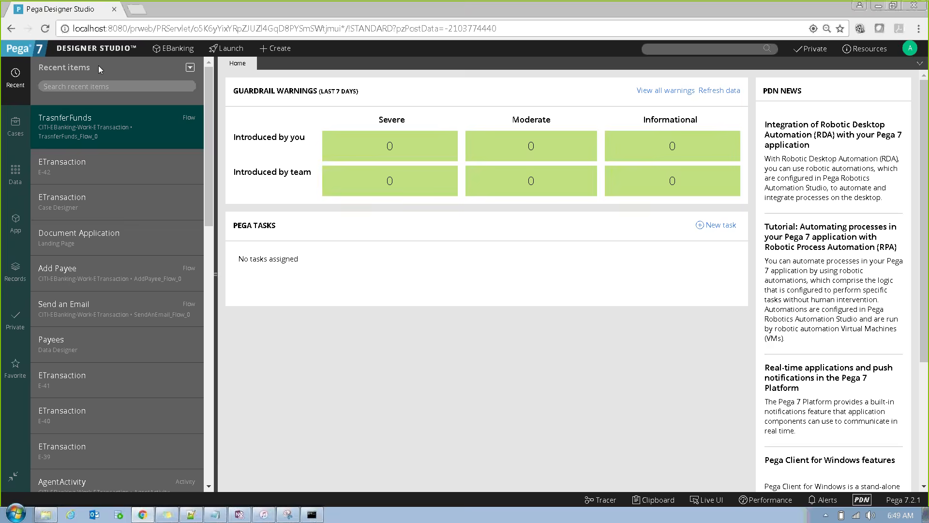
left_click(168, 53)
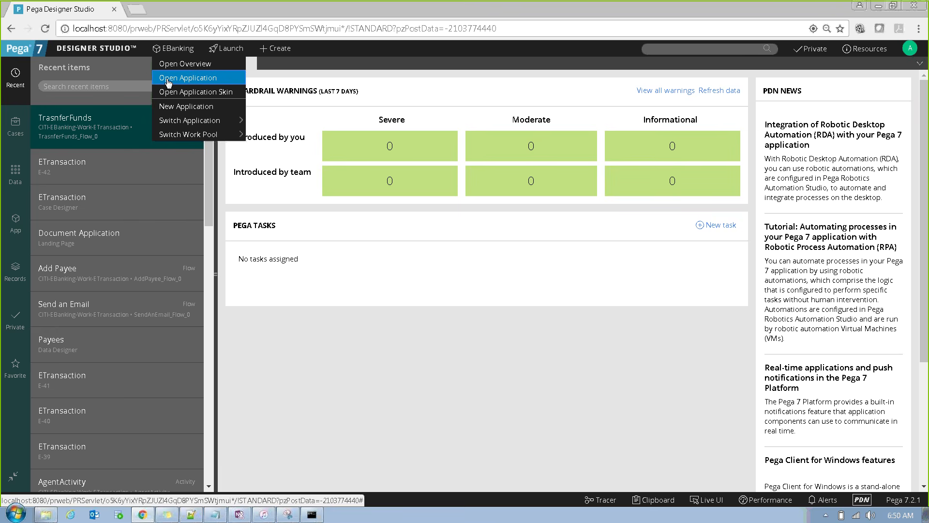
left_click(168, 78)
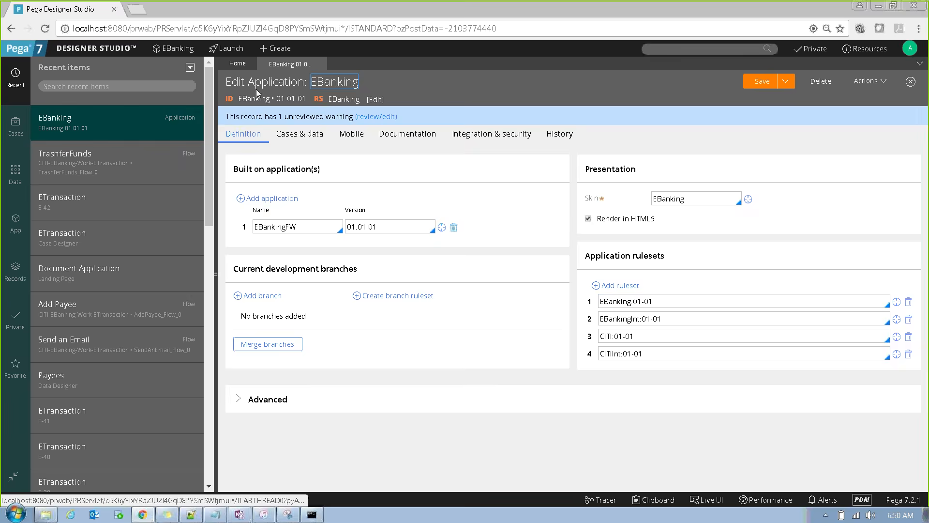
Step: Collapse the recent items explorer and examine the EBanking application's rulesets, comparing them with the definitions in Notepad++
left_click_drag(248, 81, 305, 82)
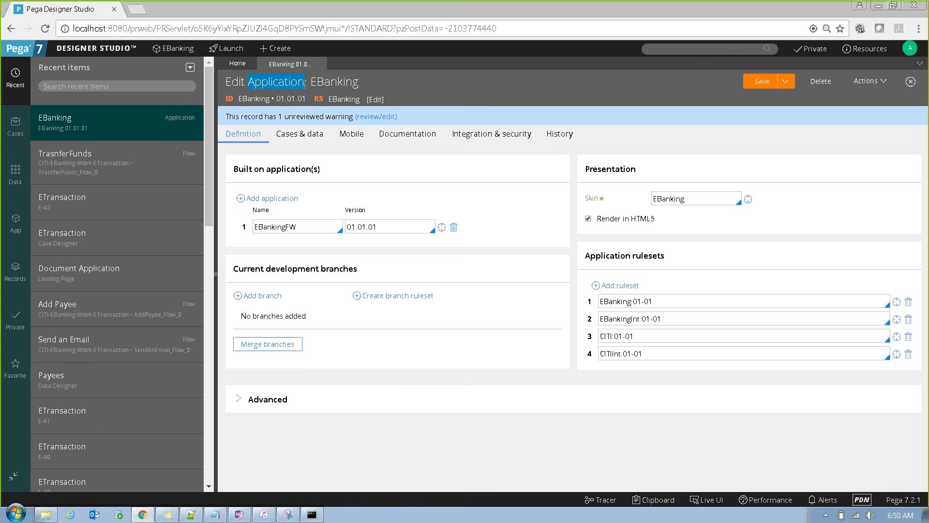
left_click(216, 276)
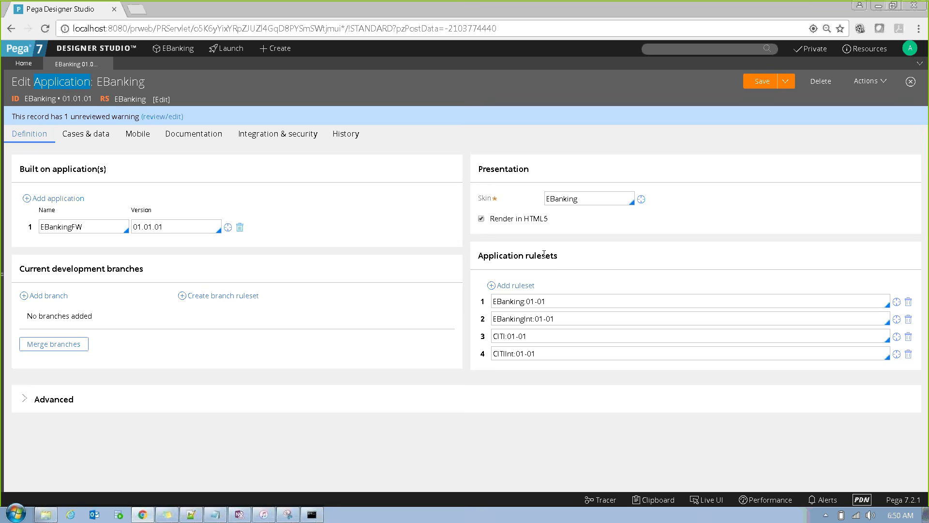
left_click_drag(570, 260, 479, 255)
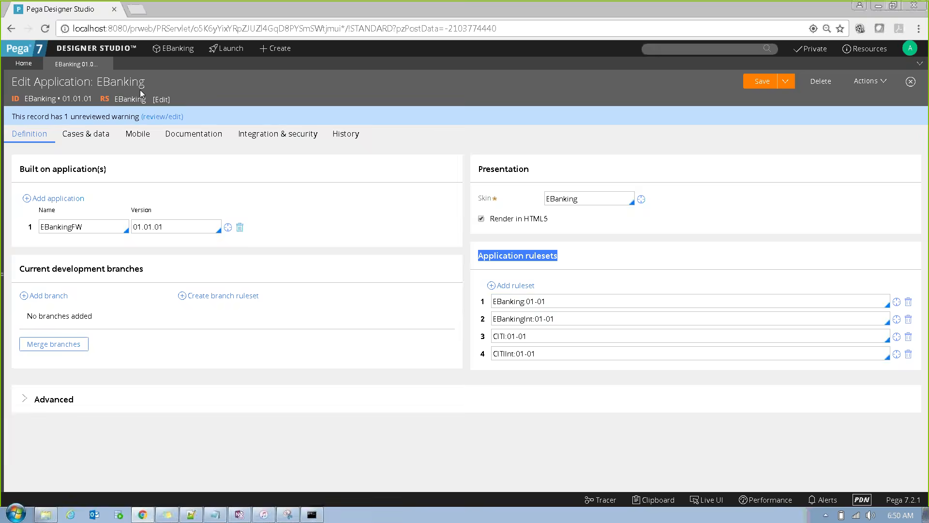
key("alt+Tab")
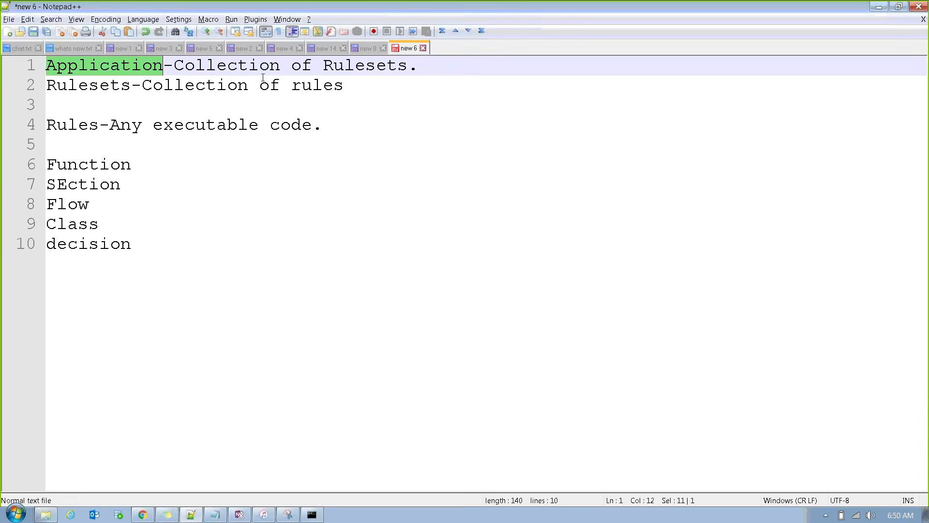
key("alt+Tab")
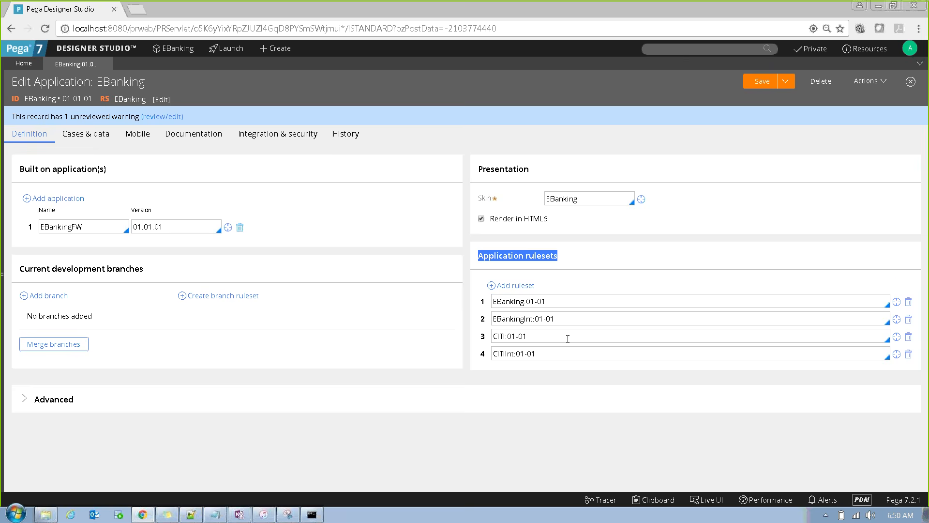
left_click_drag(541, 357, 455, 350)
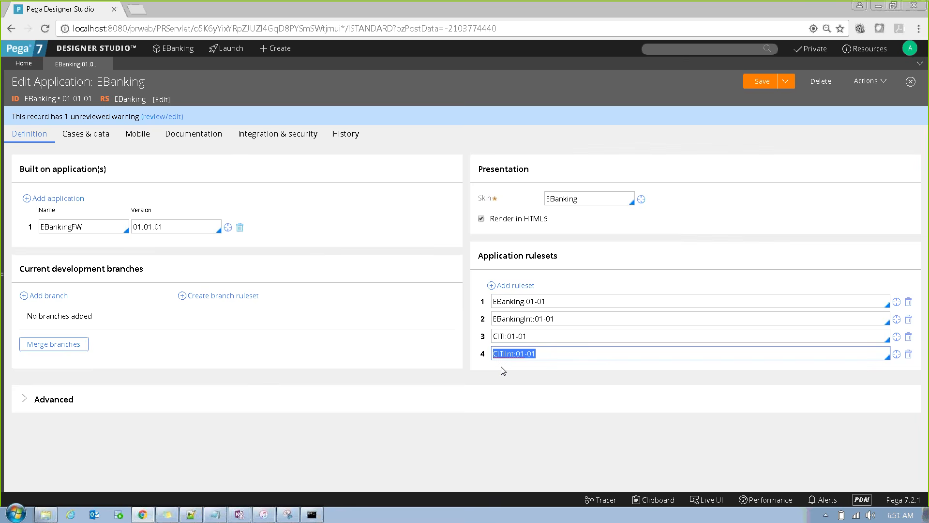
key("alt+Tab")
key("alt+Tab")
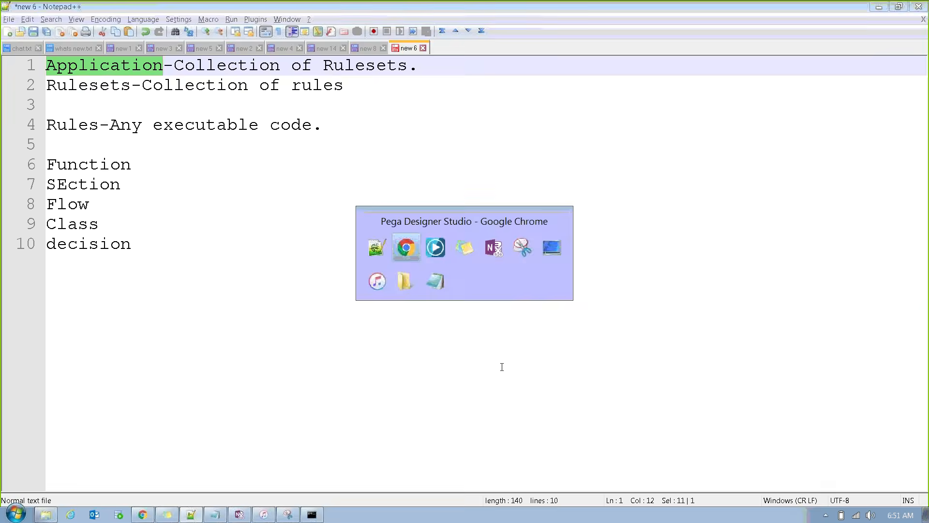
Step: Open the EBanking ruleset from the application's ruleset list and display all rules of its version 01-01-01
left_click(547, 306)
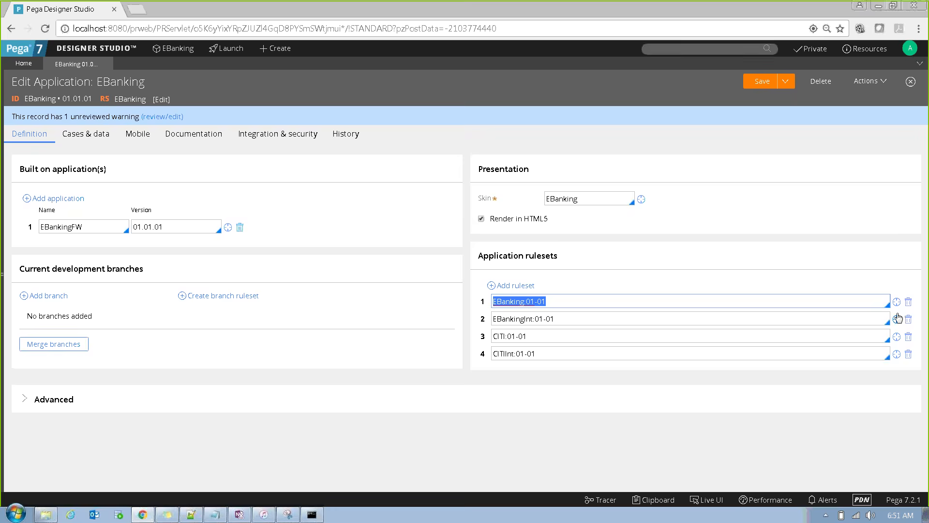
left_click(897, 318)
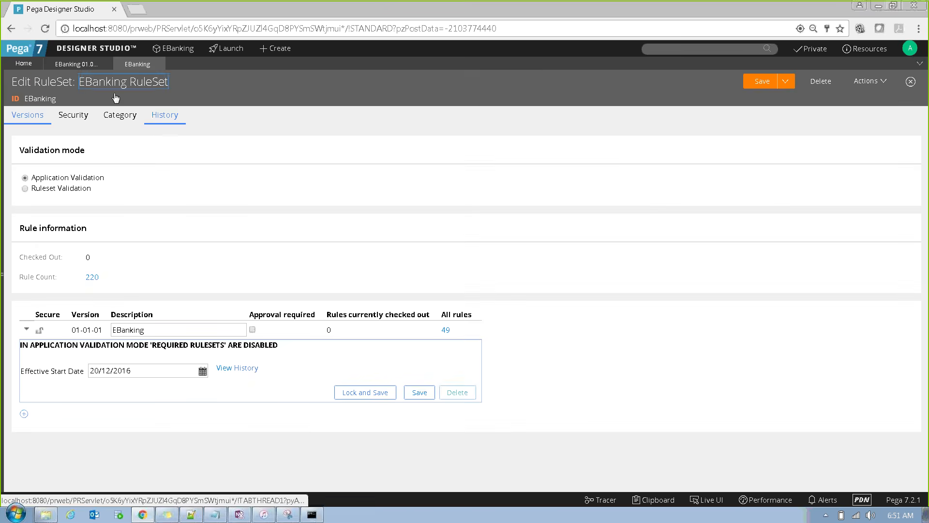
double_click(48, 81)
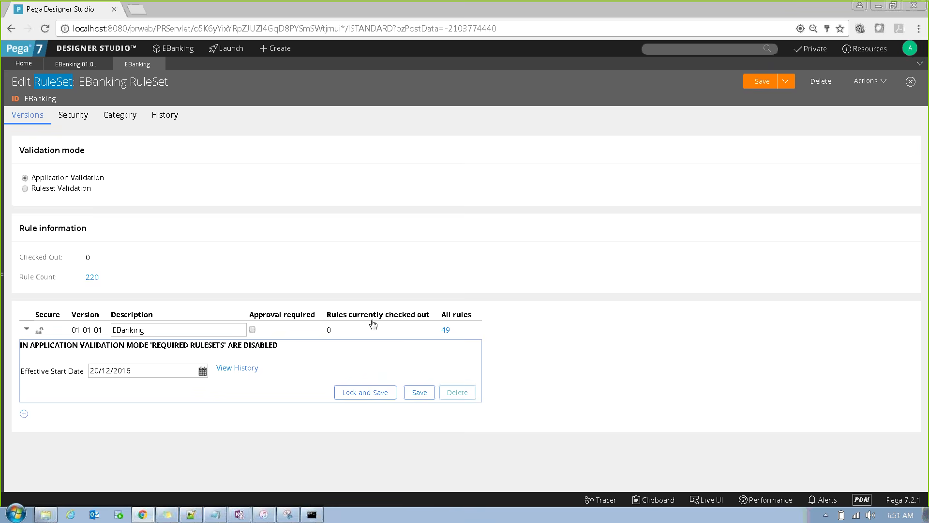
left_click(446, 330)
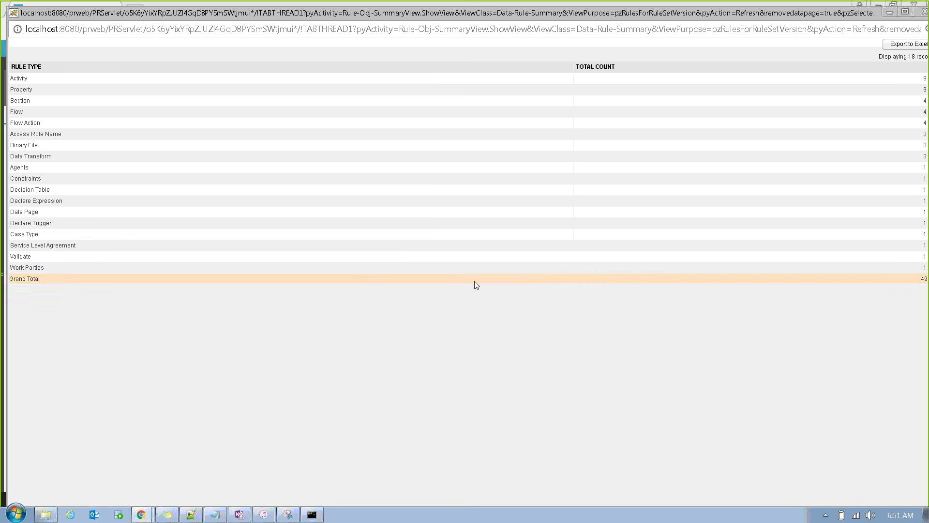
Step: Close the rule summary window, return to the EBanking application record and compare it with the definitions in Notepad++
left_click(922, 13)
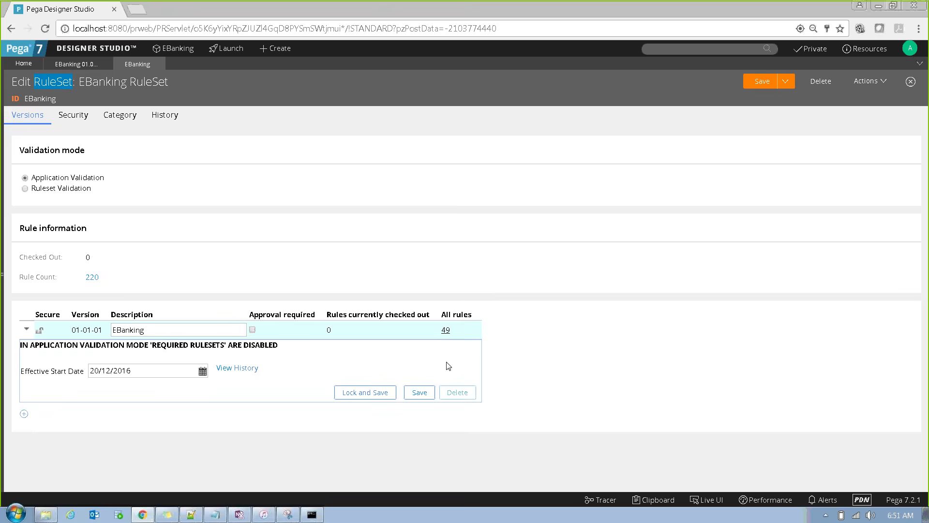
left_click(68, 64)
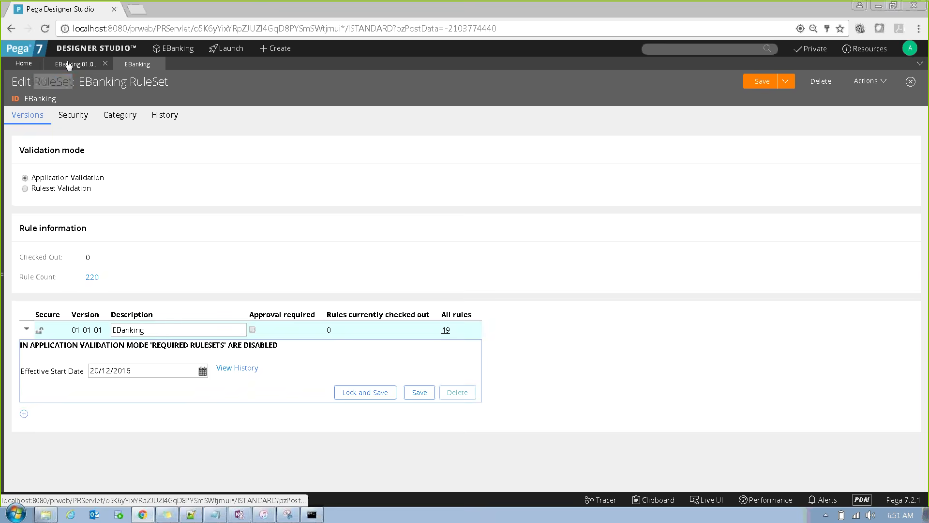
key("alt+Tab")
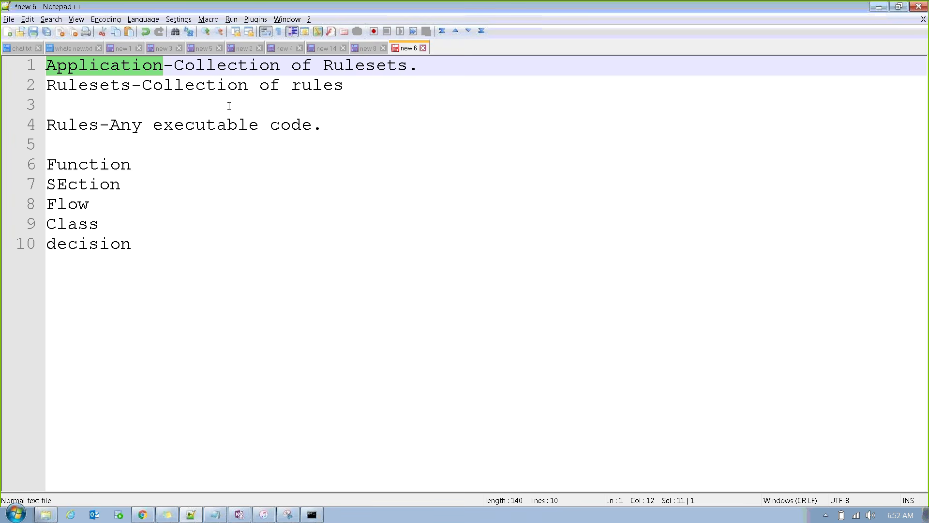
left_click(183, 298)
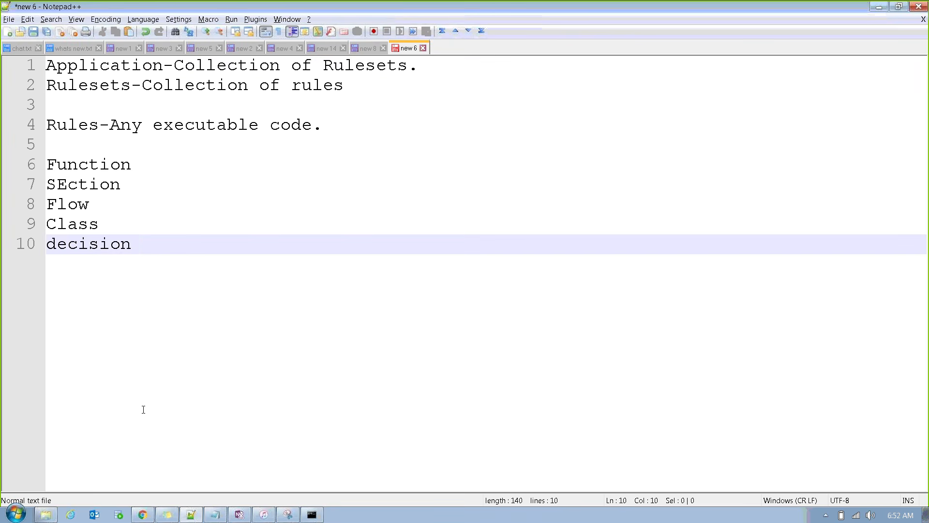
left_click(143, 514)
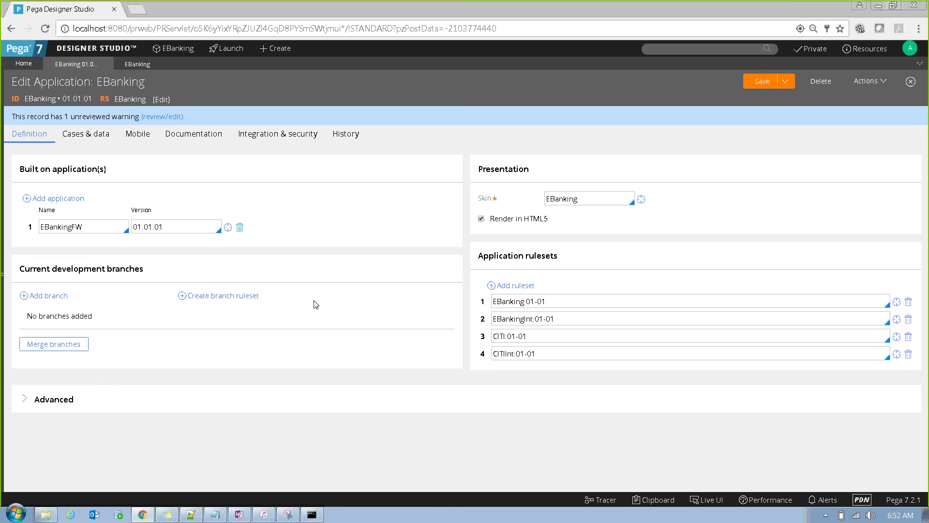
Step: Switch to Notepad++ and insert four blank lines above the Application definition in the notes
key("alt+Tab")
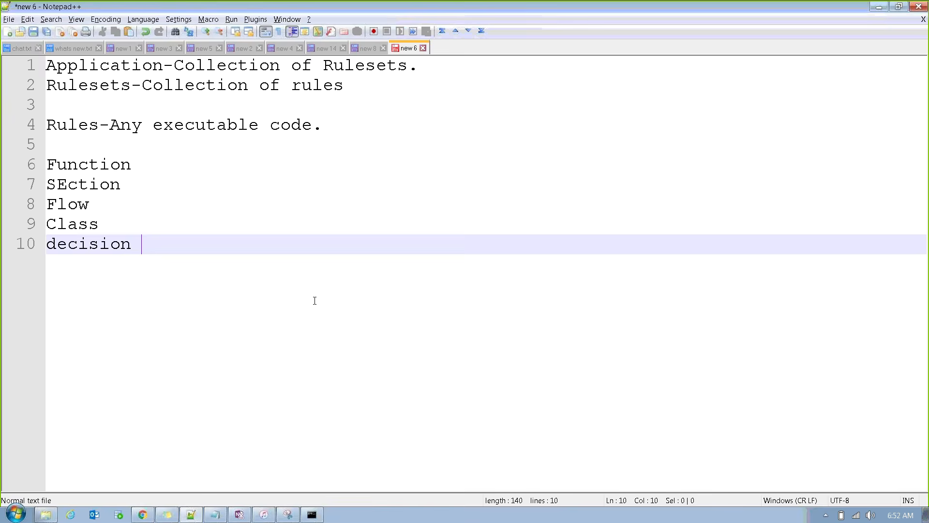
key("ctrl+Home")
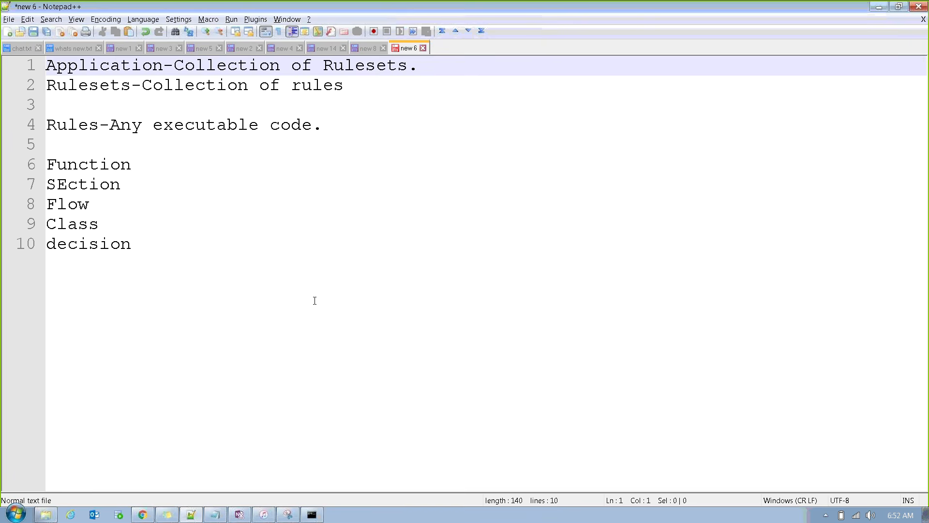
key("Return")
key("Return")
key("Return")
key("Return")
key("Up")
key("Up")
key("Up")
key("Up")
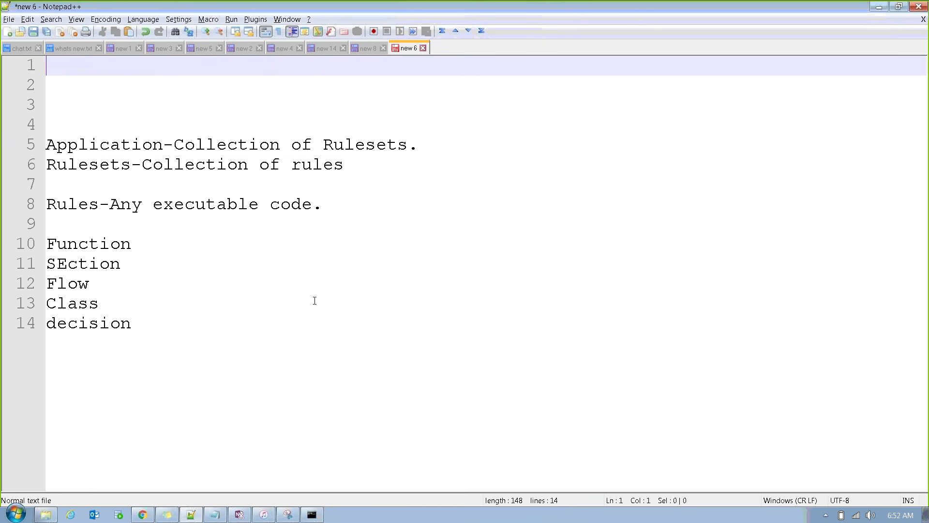
Step: Write operatorId-Application on the first line of the notes and highlight the word Application
type("operatorId")
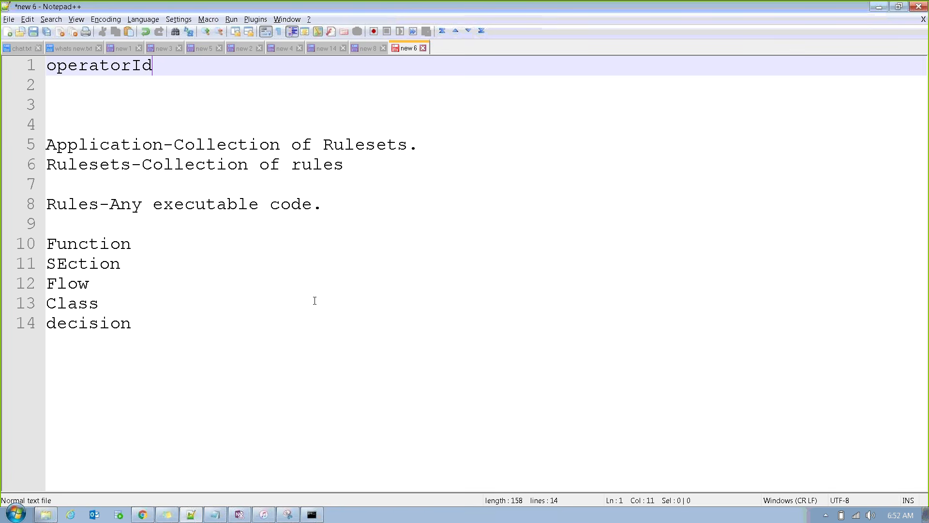
type("-Applica")
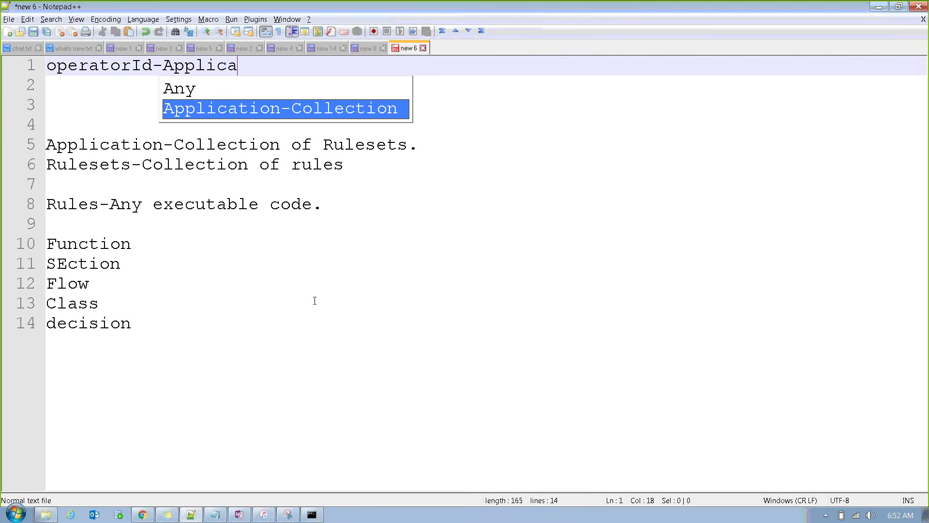
type("tion")
left_click(112, 111)
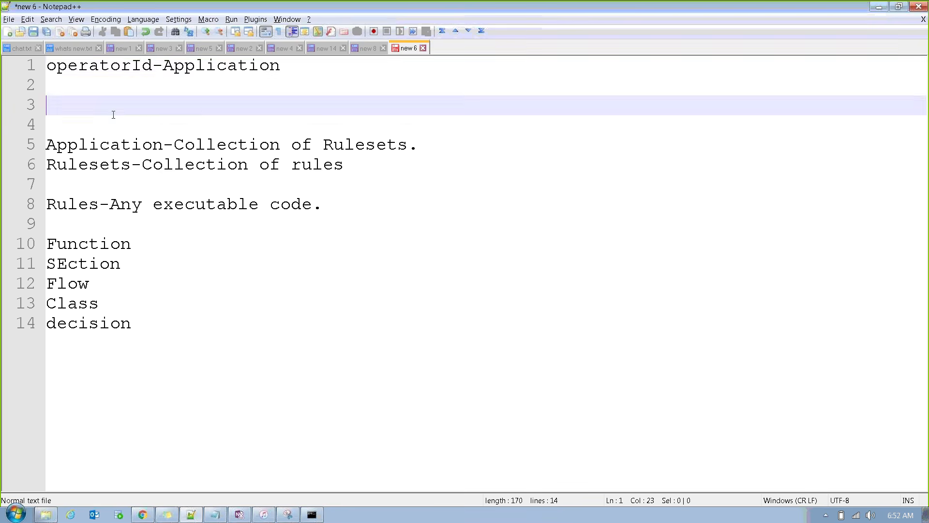
left_click(165, 67)
left_click_drag(165, 67, 307, 70)
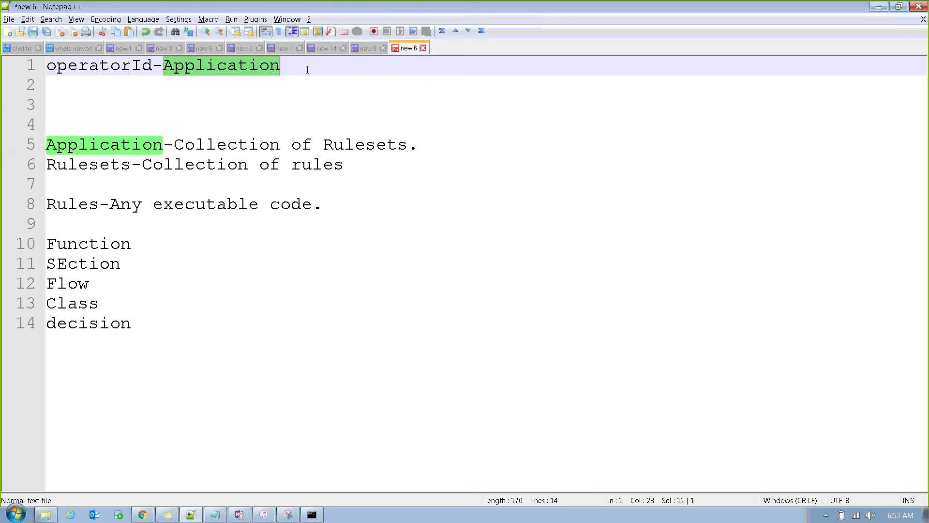
left_click(307, 69)
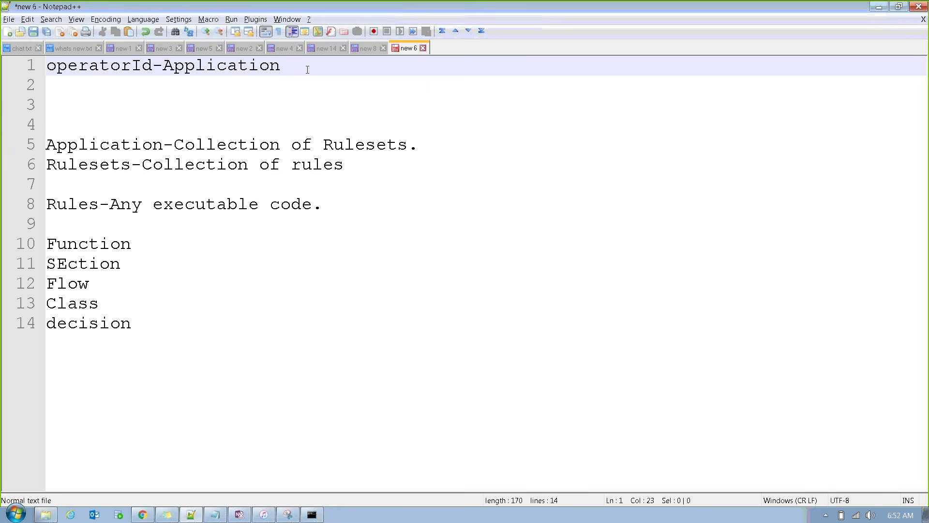
Step: Add Portal on a new line aligned beneath Application, glance at Pega in Chrome and highlight both terms in the notes
key("Return")
key("Tab")
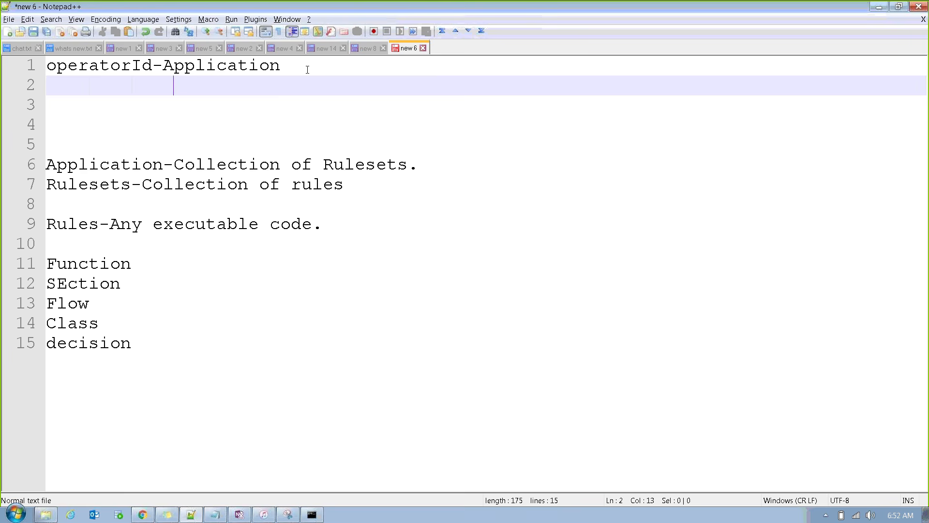
key("BackSpace")
type("Portal")
key("alt+Tab")
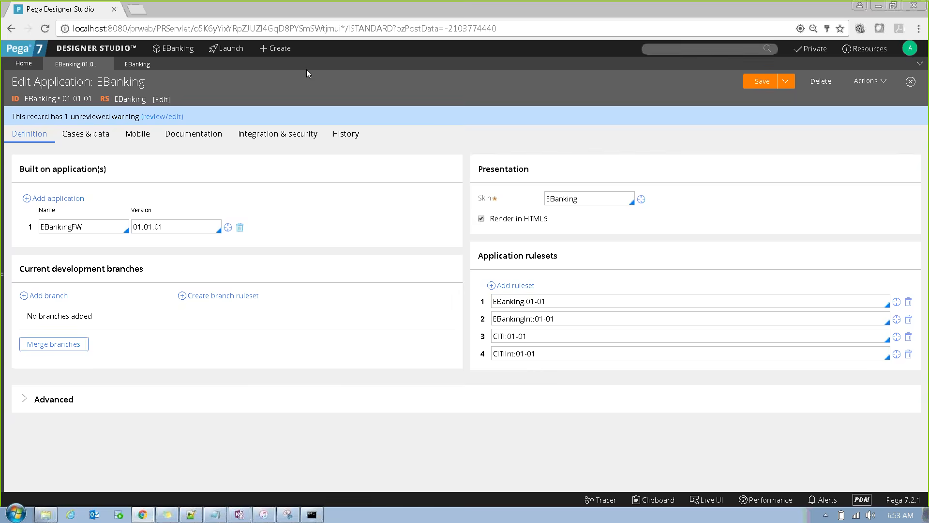
key("alt+Tab")
left_click(186, 67)
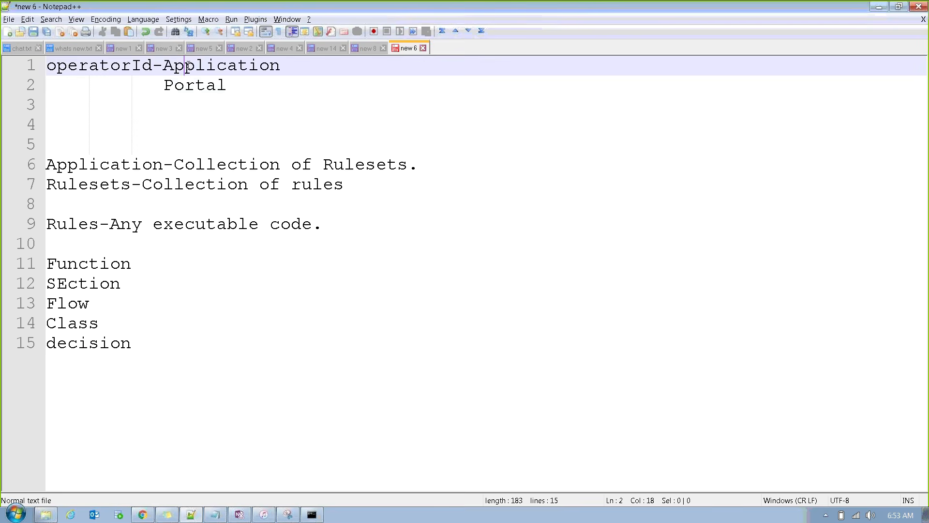
double_click(186, 66)
double_click(236, 90)
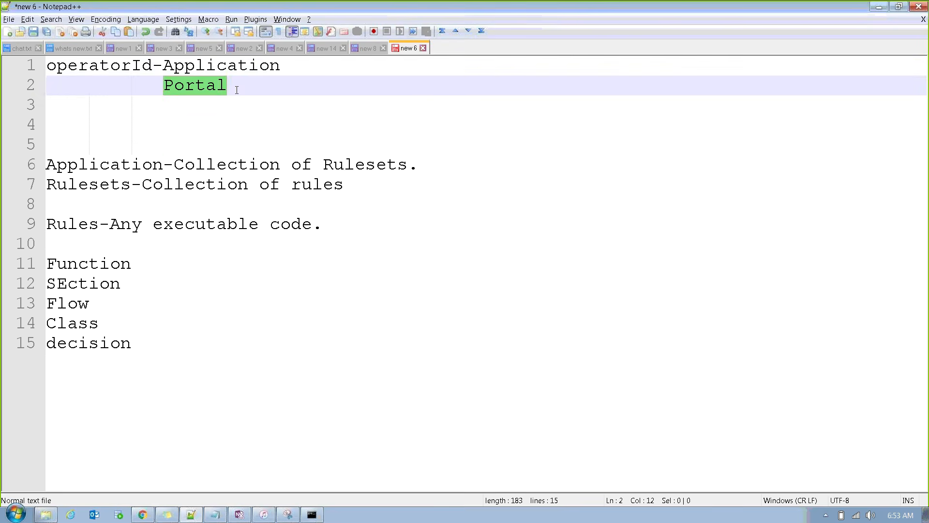
Step: Add Roles on a new line beneath Portal and highlight the terms Roles and Portal
left_click(240, 89)
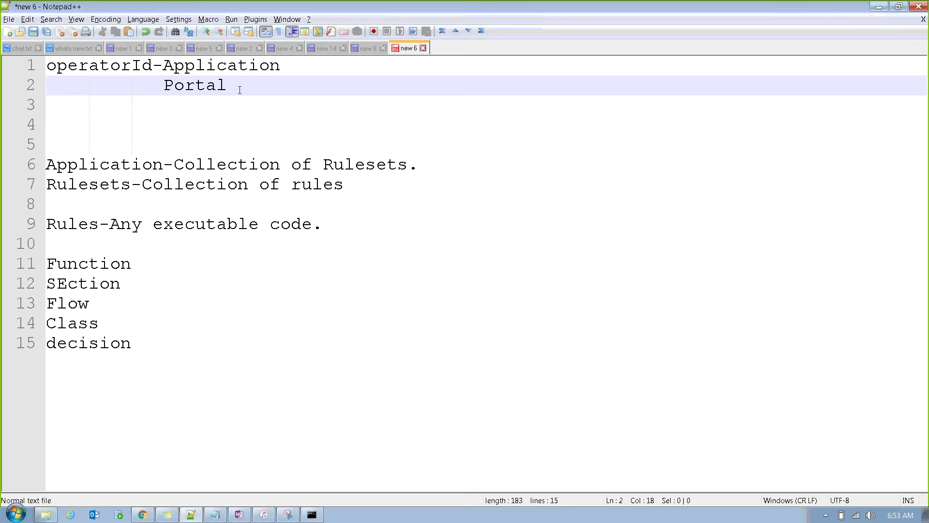
key("Return")
type("R")
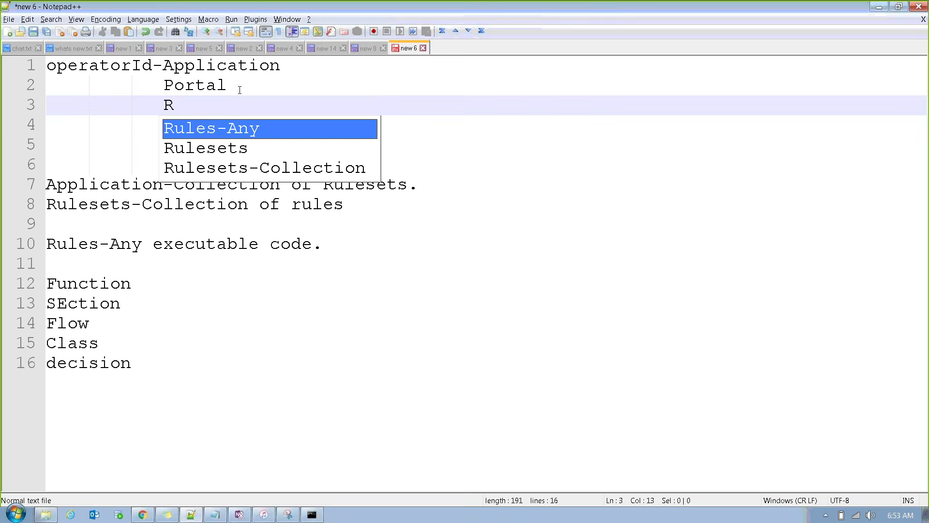
type("oles")
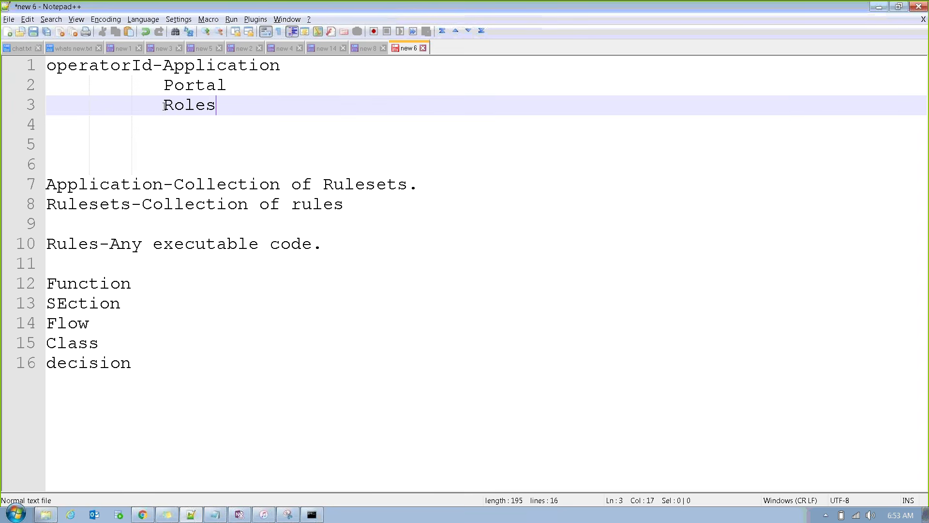
left_click_drag(163, 104, 229, 106)
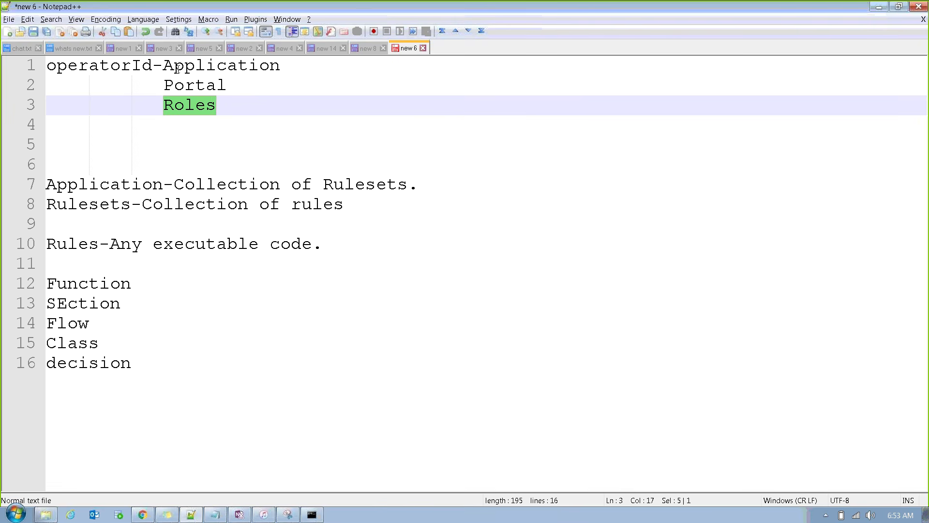
left_click_drag(163, 85, 249, 85)
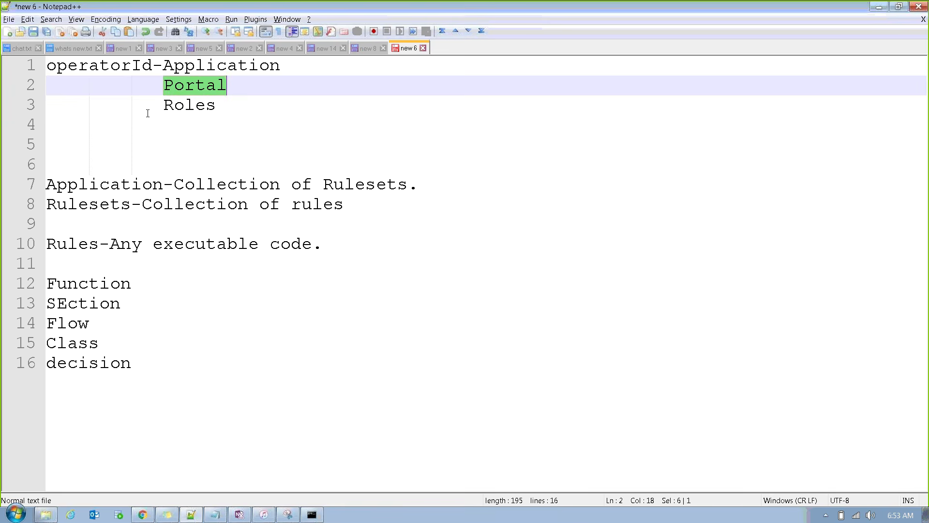
left_click_drag(165, 111, 227, 105)
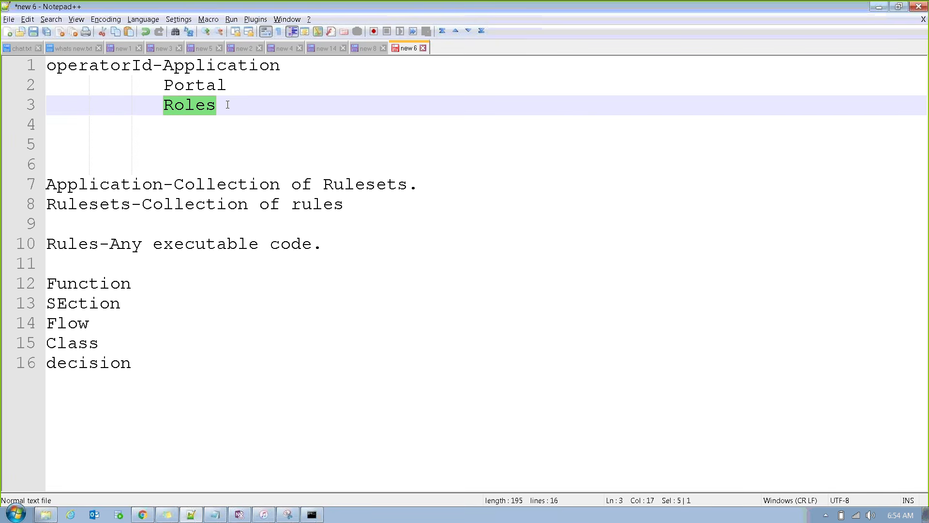
left_click(228, 104)
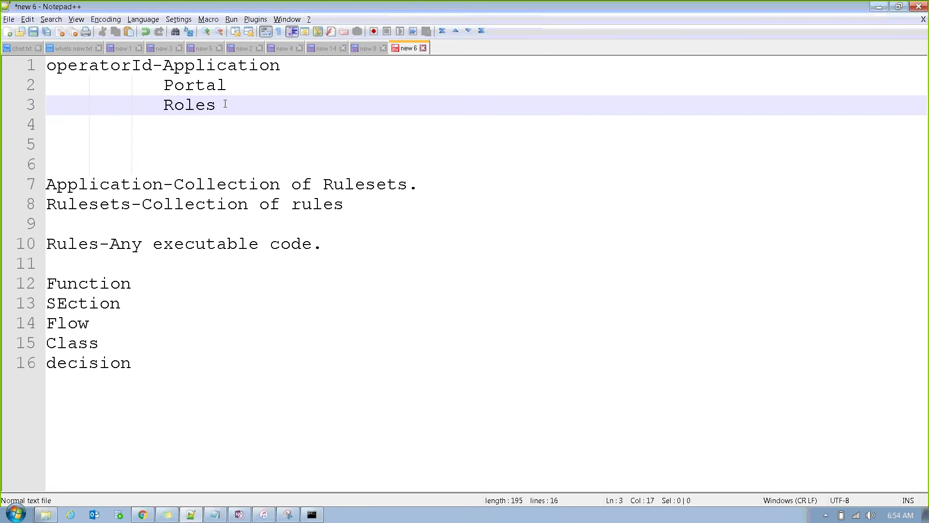
Step: Move the Application, Portal and Roles entries from operatorId to a new AccessGroup- entry on line 3
left_click_drag(166, 64, 229, 105)
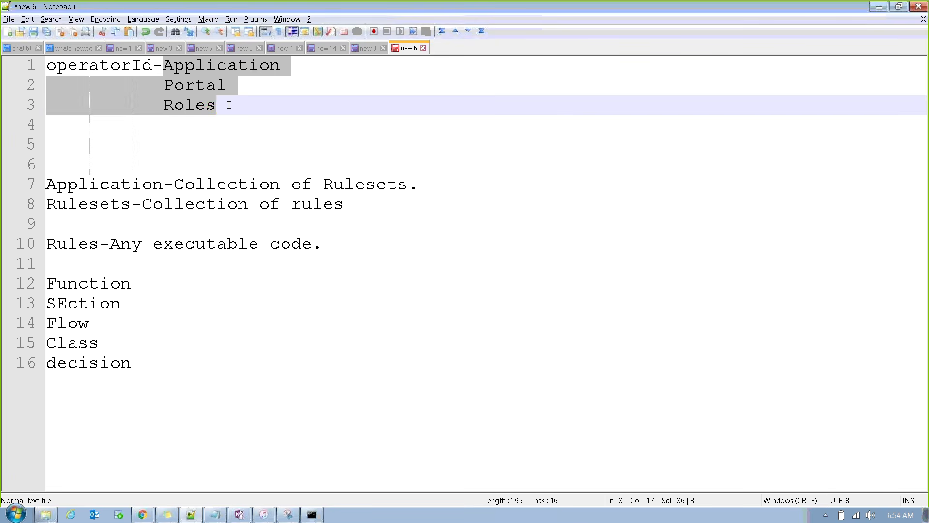
key("Delete")
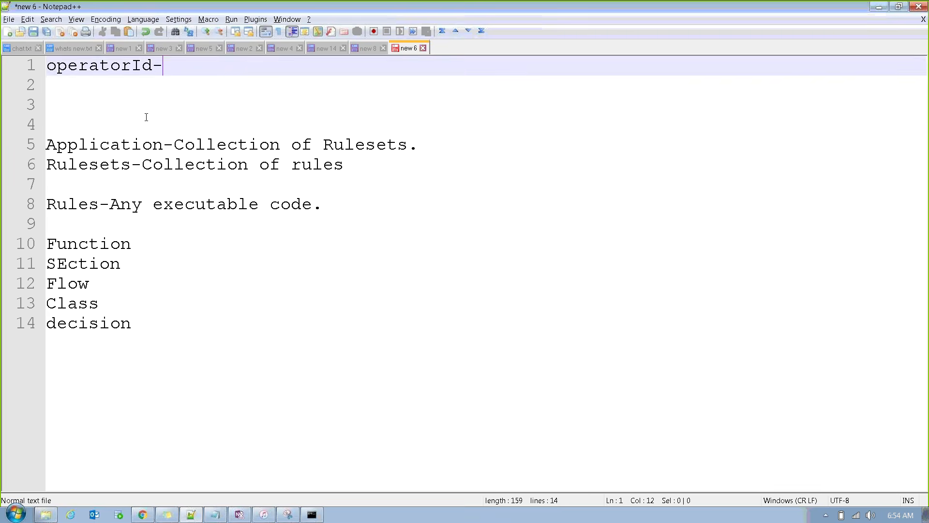
left_click(76, 104)
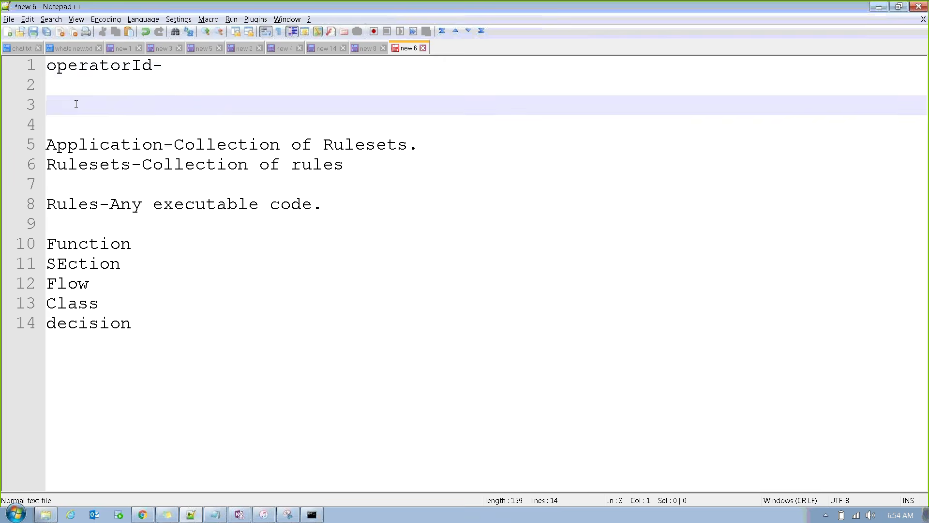
type("AccessGroup-")
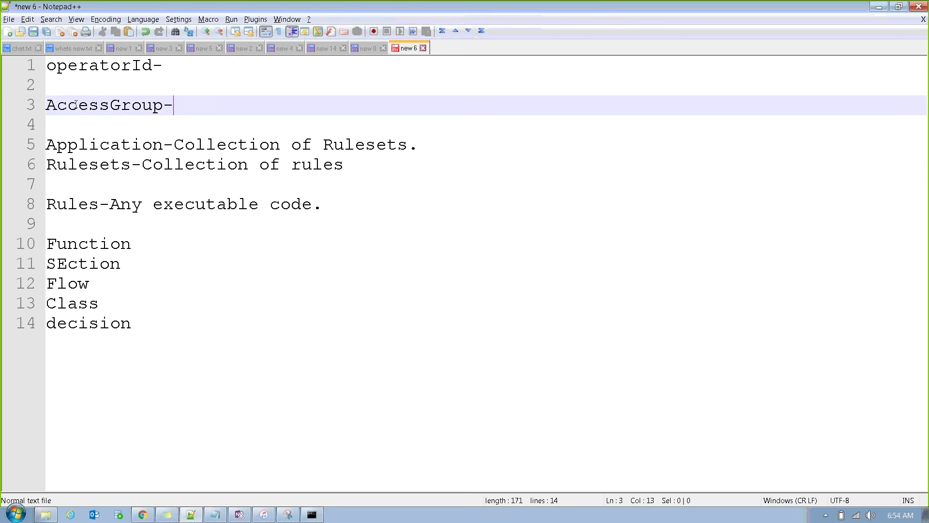
type("Application \t\t   Portal \t\t   Roles")
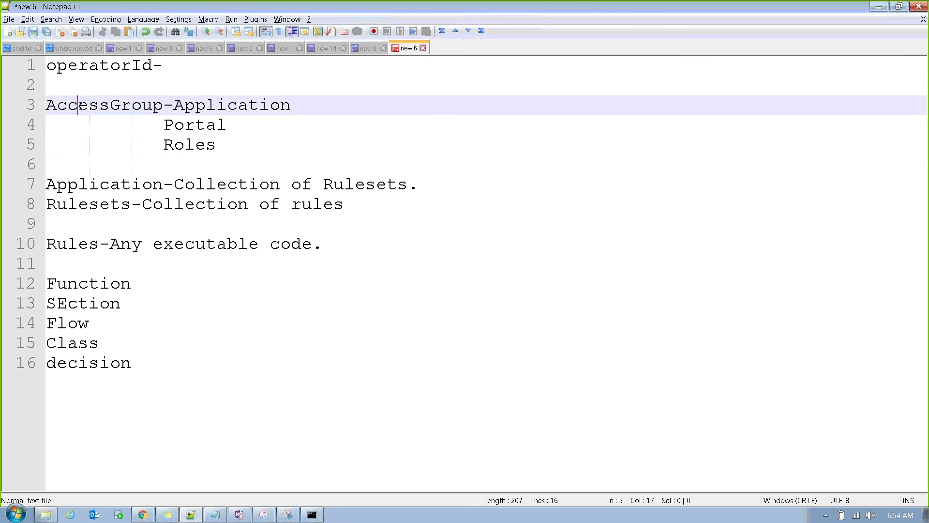
Step: Copy the word AccessGroup from line 3 to the end of the operatorId- line
double_click(82, 109)
key("ctrl+c")
left_click(191, 68)
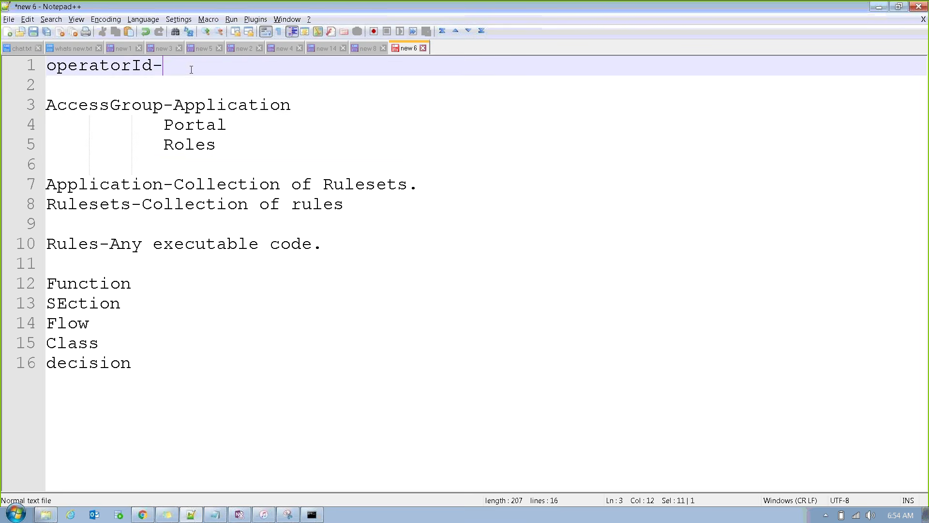
key("ctrl+v")
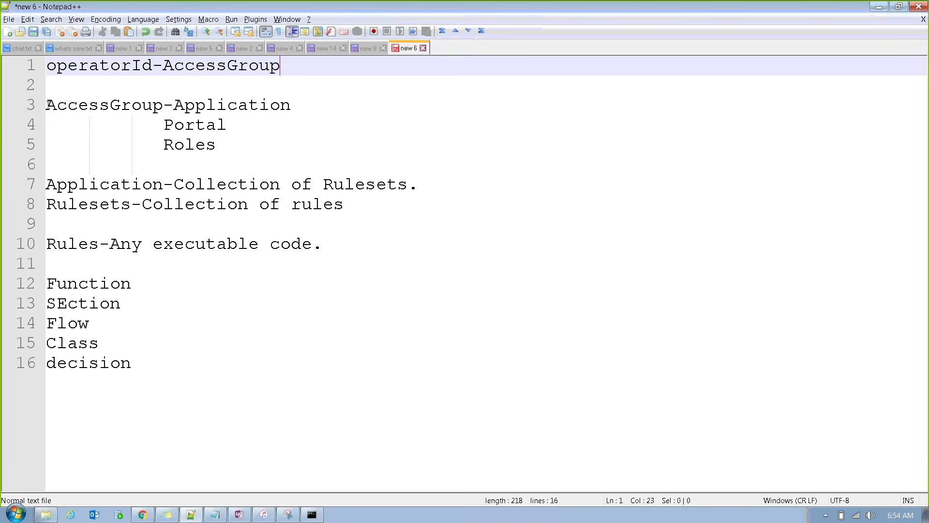
Step: Highlight AccessGroup on line 3 of the notes, followed by its Application, Portal and Roles entries one by one
left_click_drag(47, 106, 160, 113)
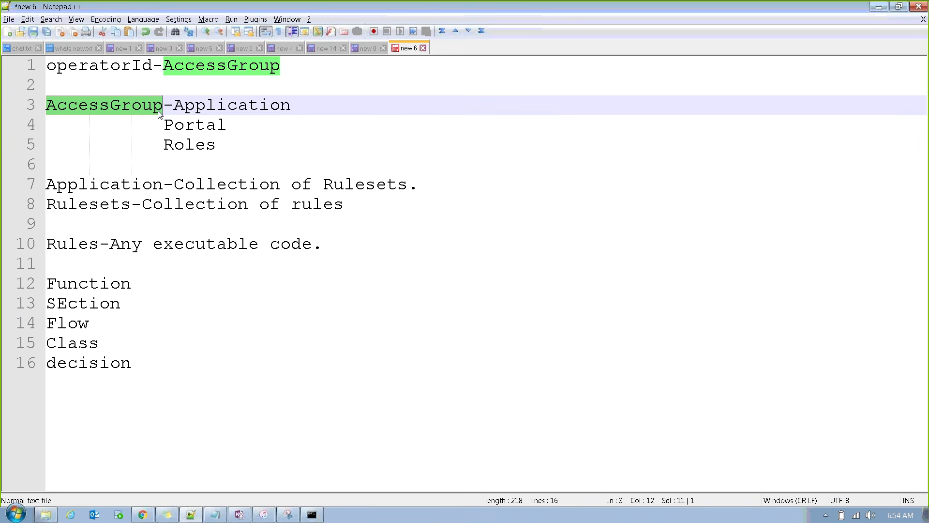
left_click(337, 129)
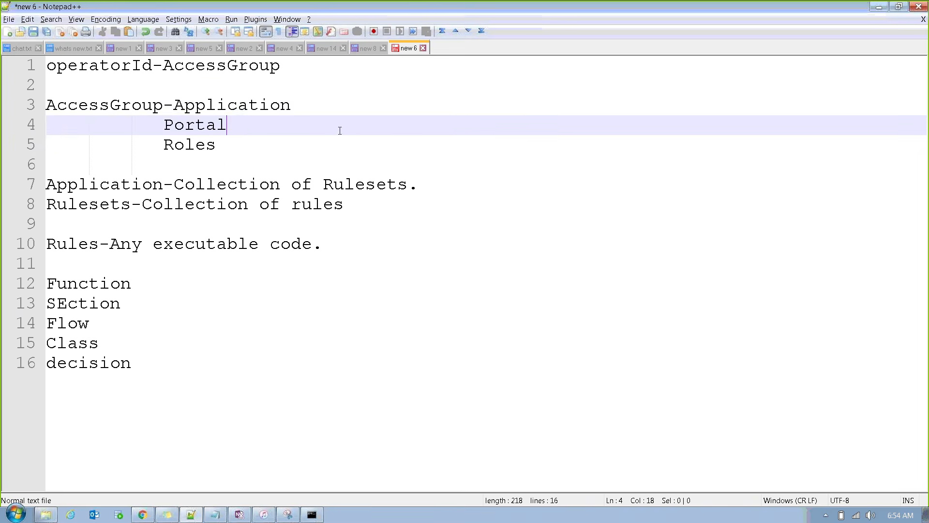
double_click(240, 103)
double_click(198, 124)
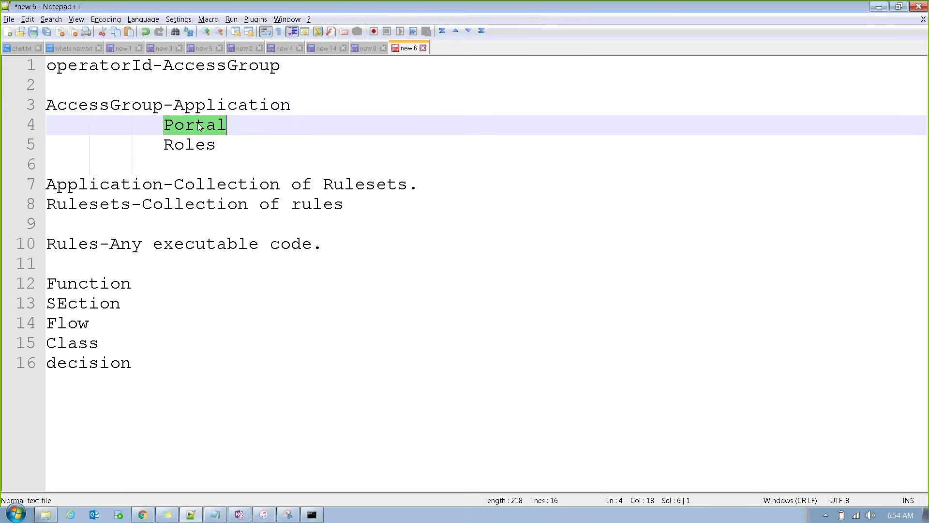
double_click(191, 145)
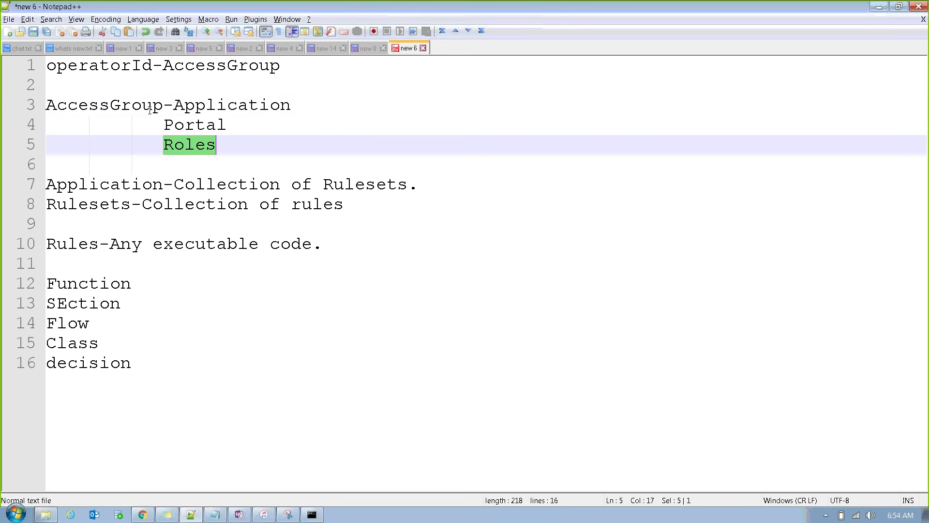
Step: Highlight AccessGroup on line 3 and on the operatorId line, and insert two blank lines below Roles
left_click_drag(163, 104, 56, 105)
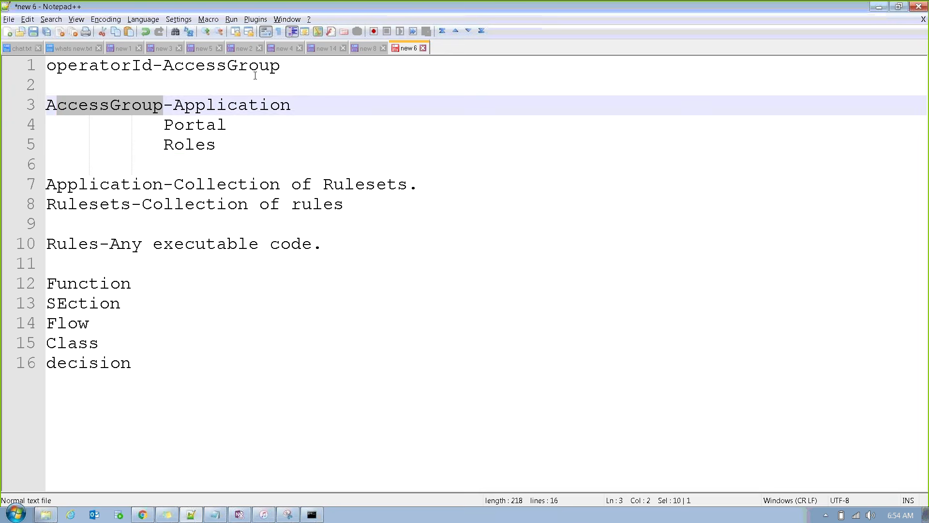
left_click_drag(287, 66, 160, 63)
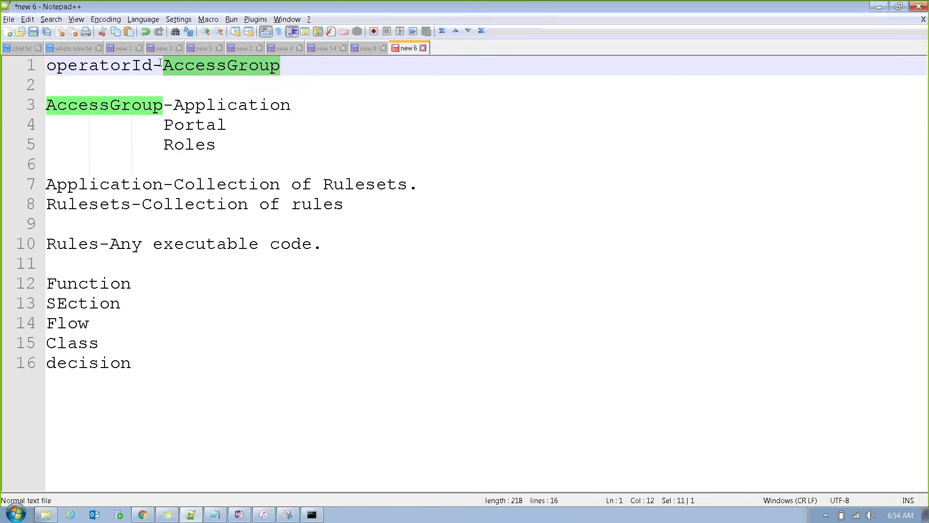
left_click(279, 134)
left_click(239, 151)
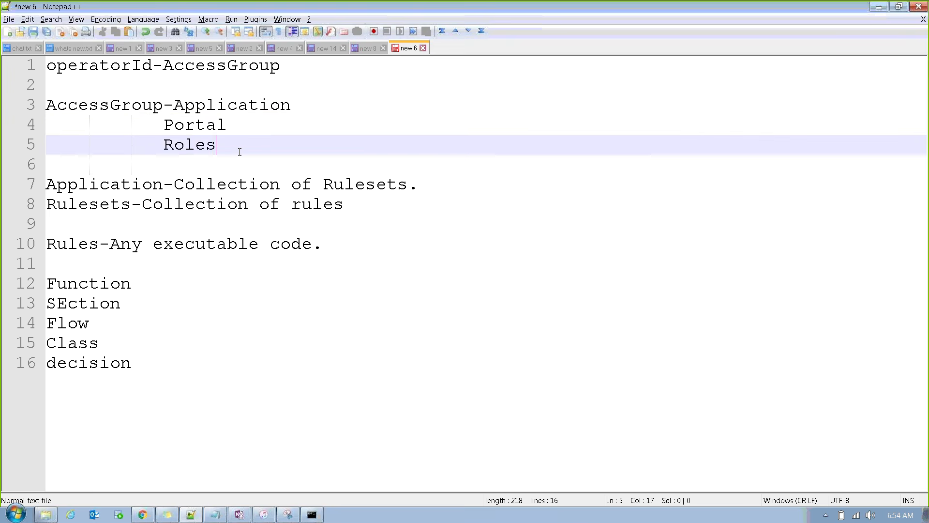
key("Return")
key("Return")
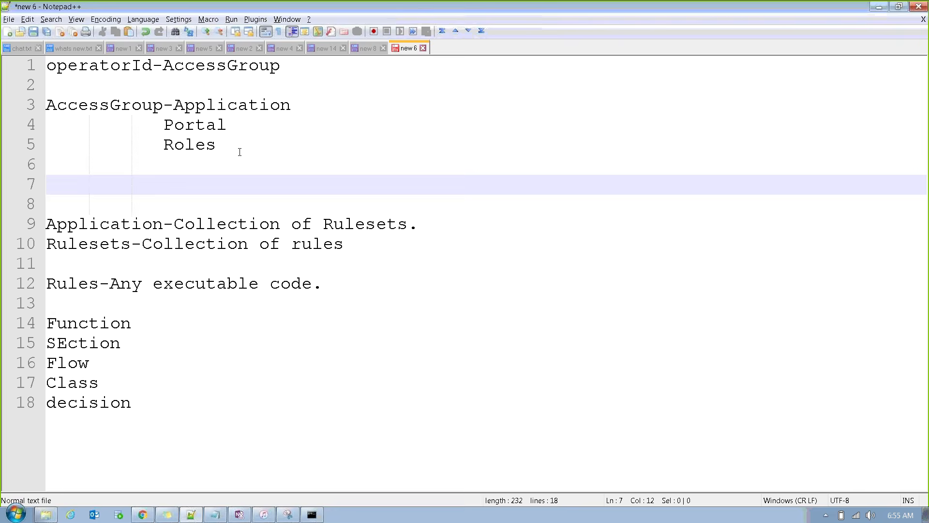
Step: Switch to Pega Designer Studio and open the Operator ID record of the logged-in operator
key("alt+Tab")
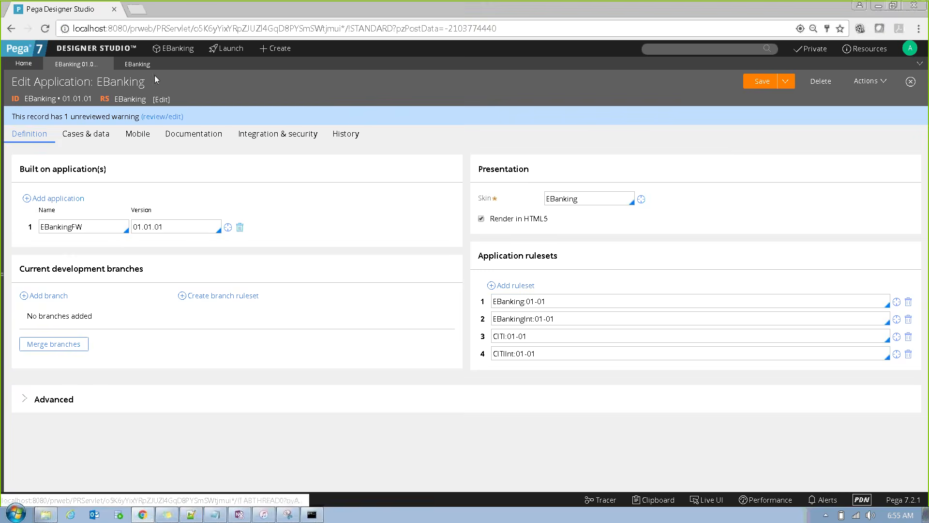
left_click(909, 52)
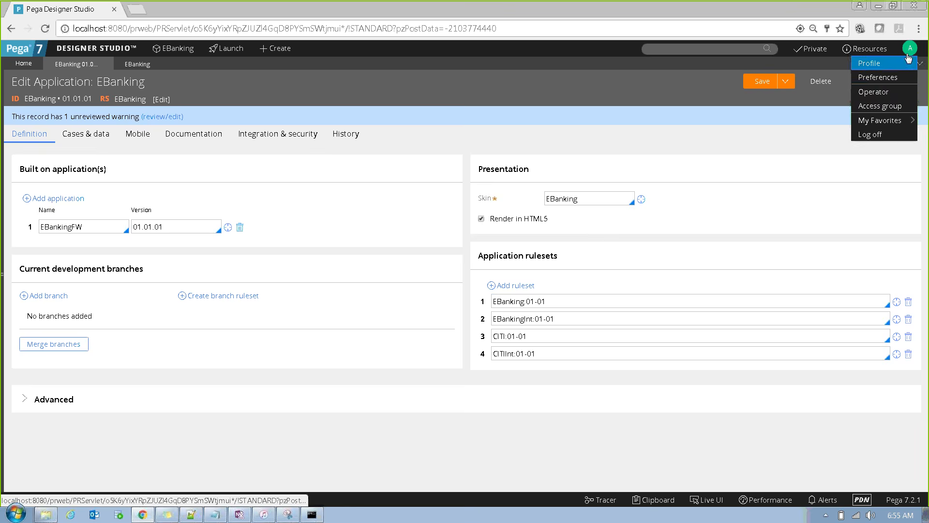
left_click(880, 92)
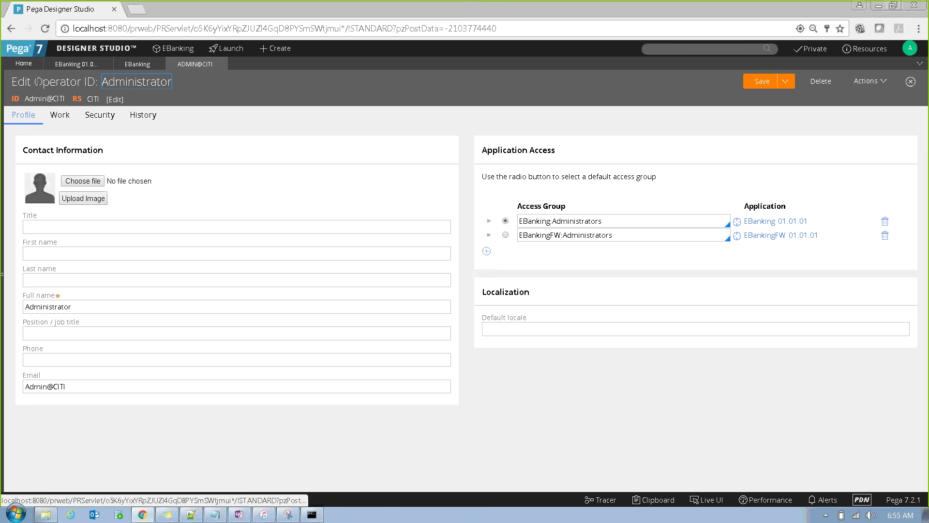
Step: Highlight the Operator ID heading of the record, followed by the operator's full name, ID and email
left_click_drag(35, 81, 97, 85)
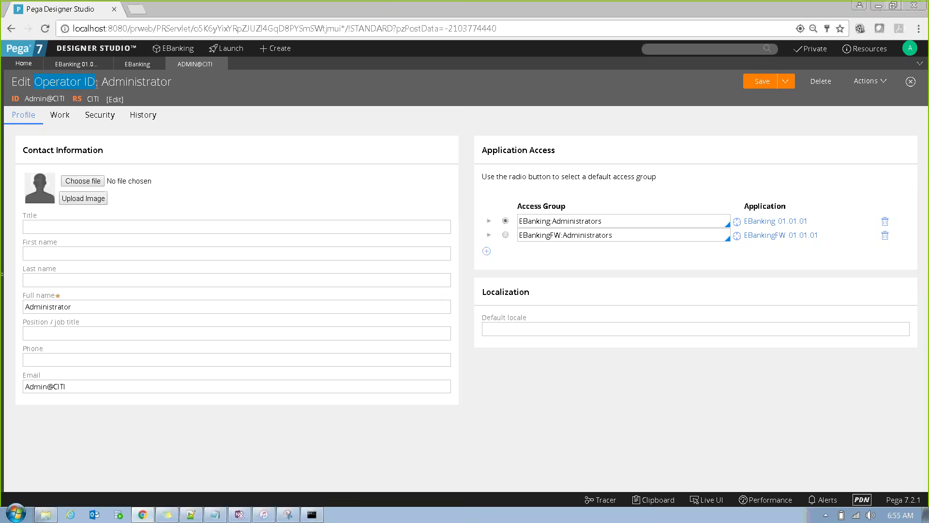
left_click_drag(178, 85, 107, 85)
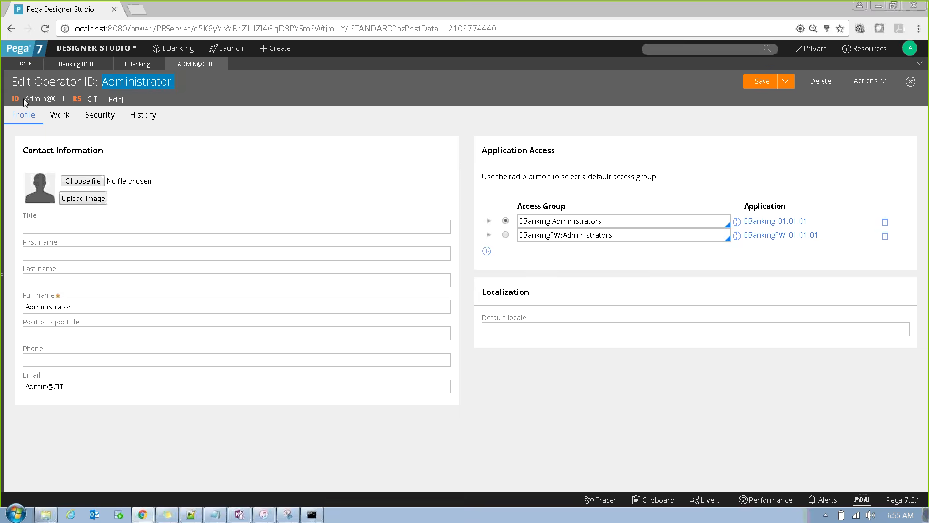
left_click_drag(24, 99, 66, 102)
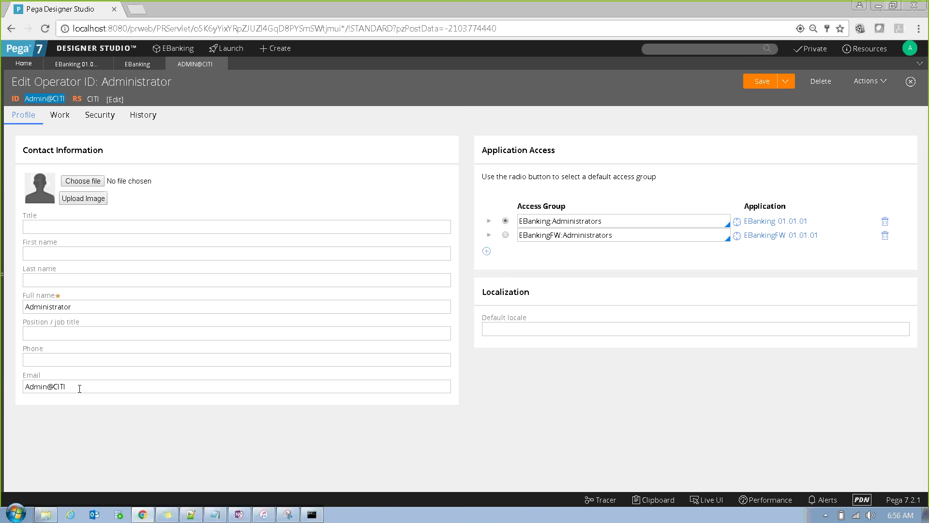
left_click_drag(79, 389, 5, 387)
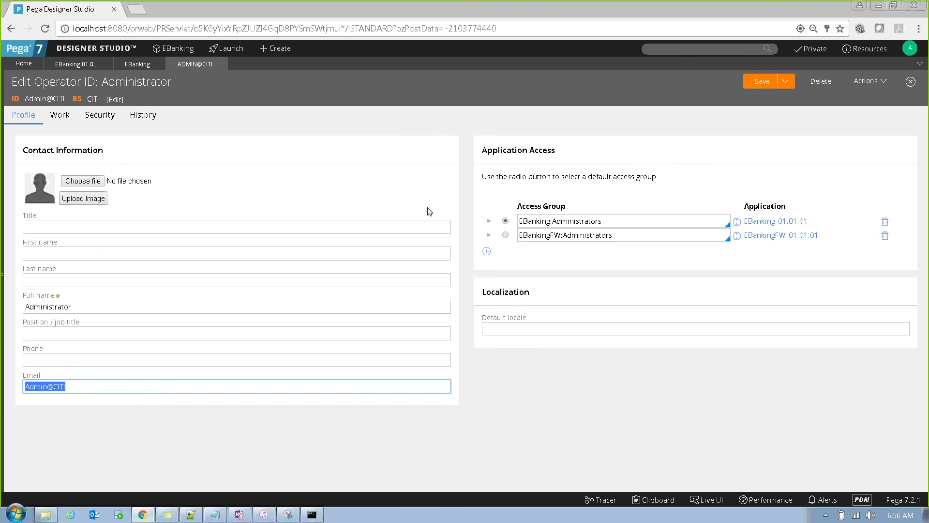
Step: Compare the operatorId line in the Notepad++ notes with the Access Group column and its entries in the Designer Studio operator record
key("alt+Tab")
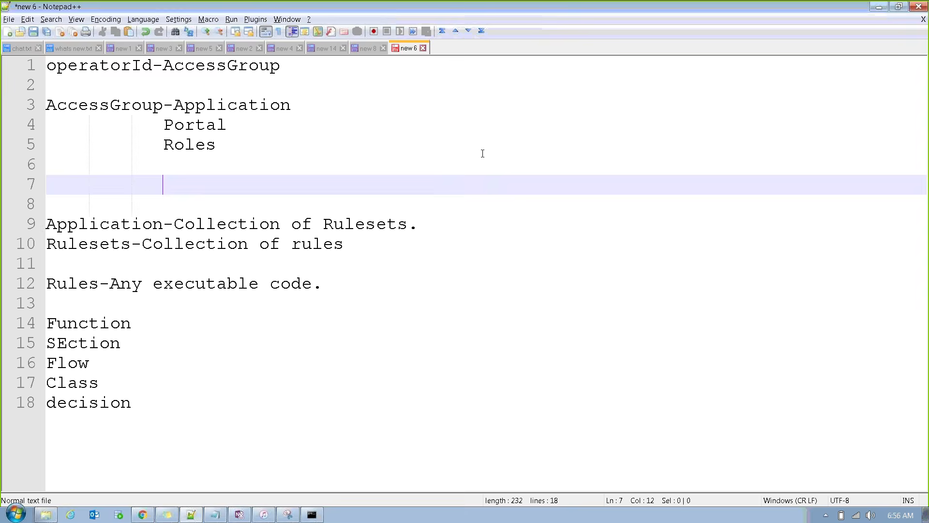
left_click(77, 65)
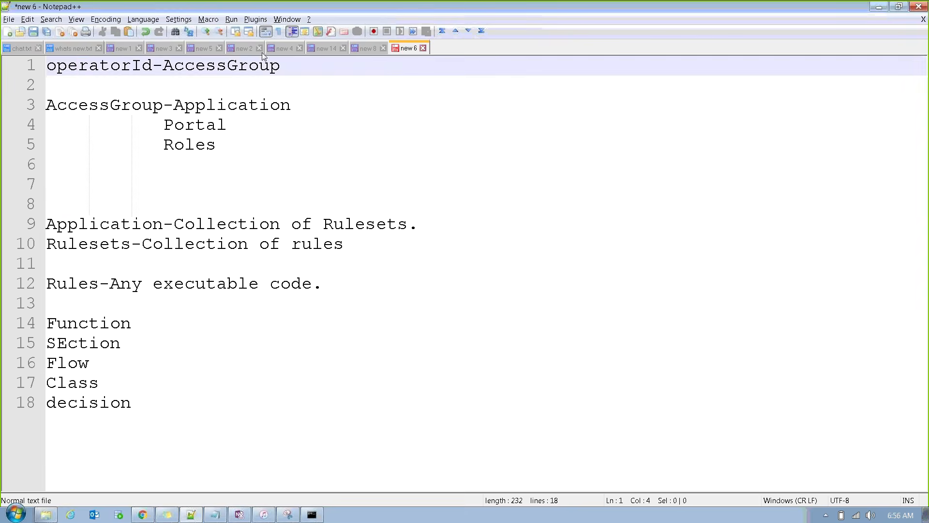
key("alt+Tab")
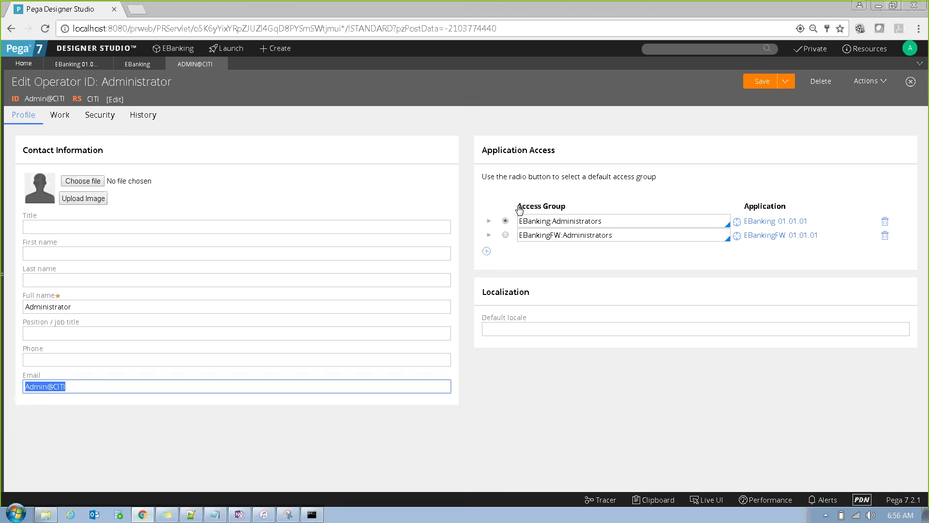
left_click_drag(518, 207, 579, 208)
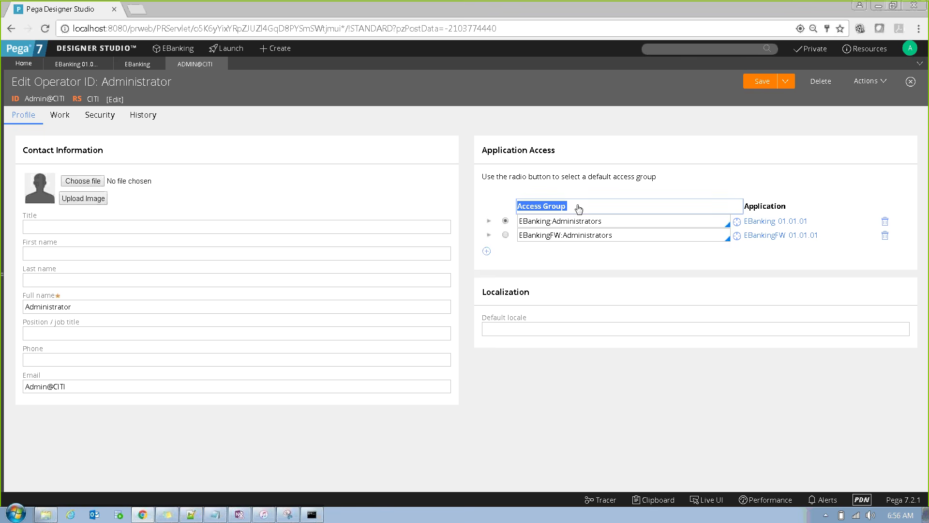
left_click(620, 225)
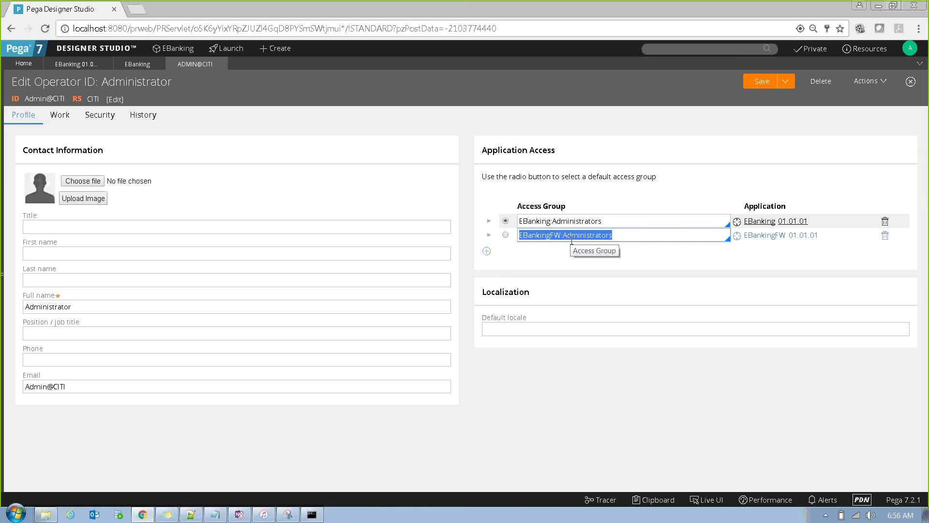
left_click(616, 236)
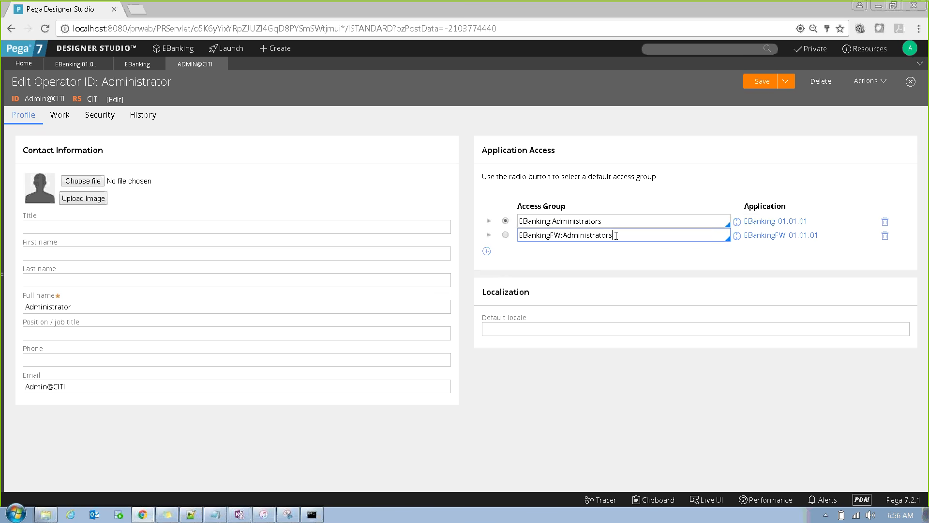
left_click(644, 221)
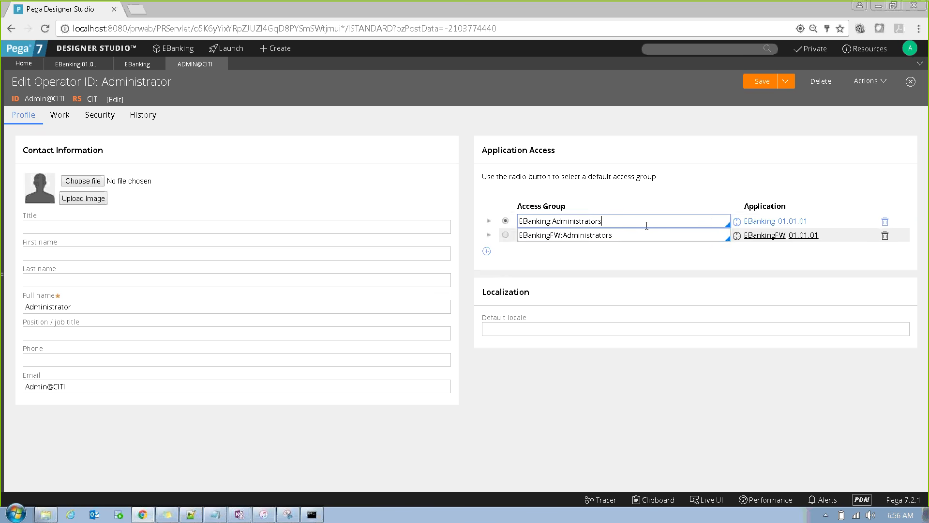
Step: Open the EBanking:Administrators access group from the operator record and highlight the AccessGroup term on line 3 of the Notepad++ notes
left_click(737, 222)
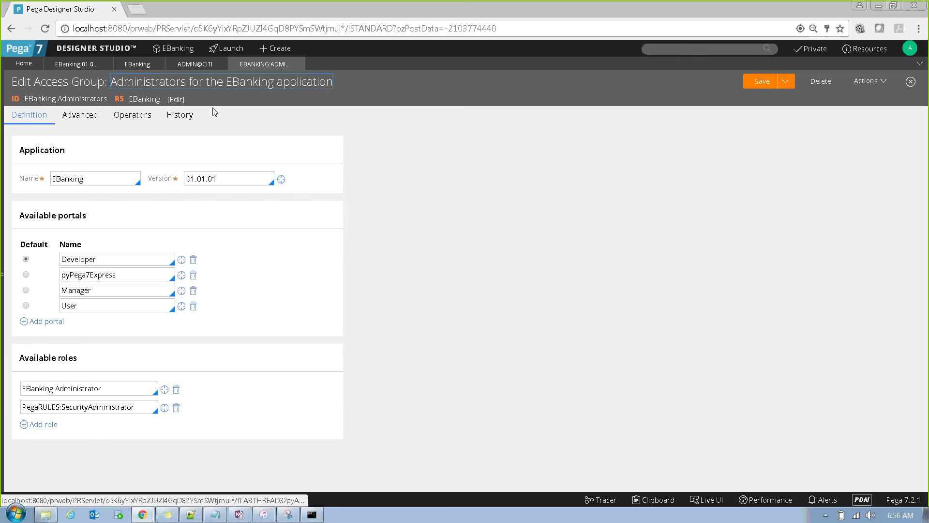
double_click(76, 84)
key("alt+Tab")
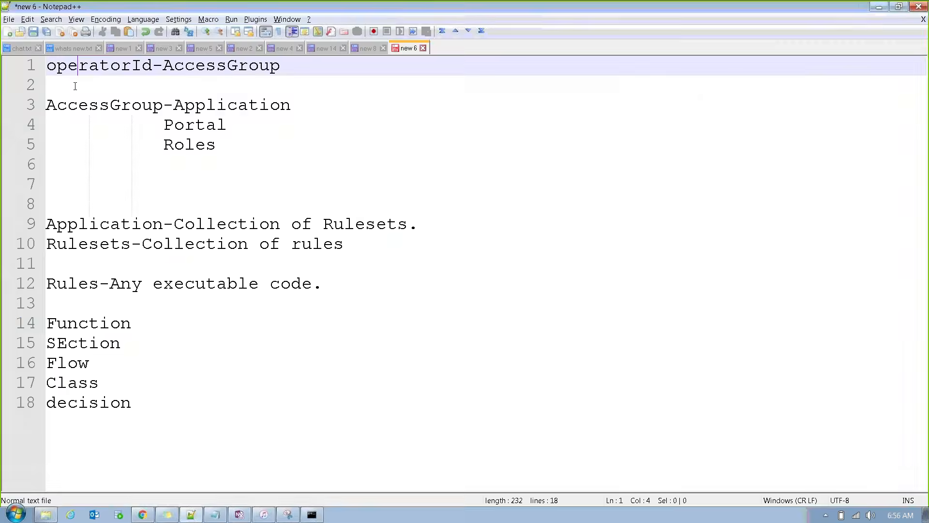
left_click_drag(50, 105, 153, 105)
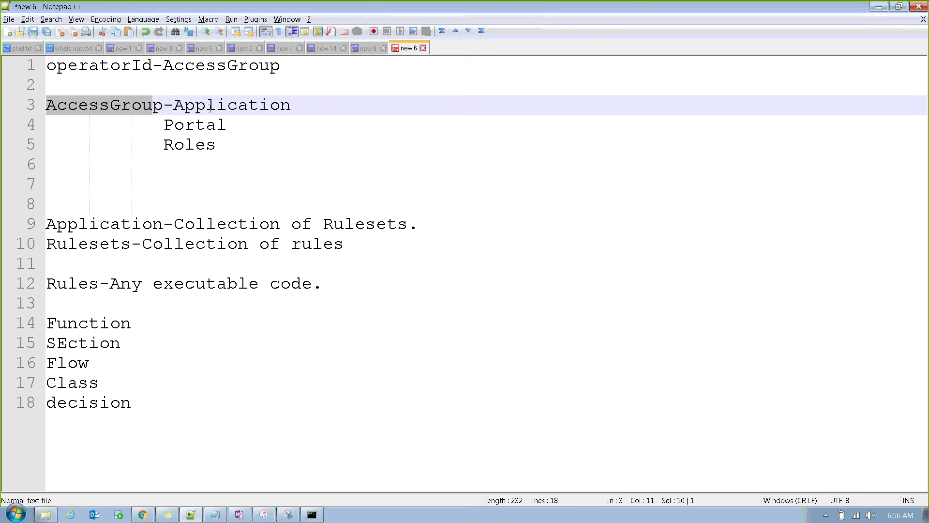
Step: Back in Designer Studio, highlight the access group's EBanking application name and its Application, portals and roles headings
key("alt+Tab")
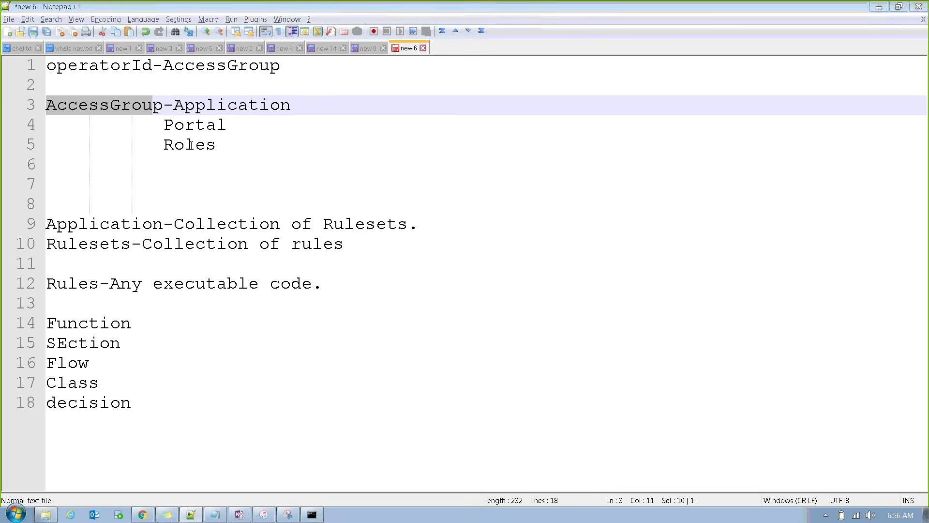
left_click(108, 181)
key("ctrl+a")
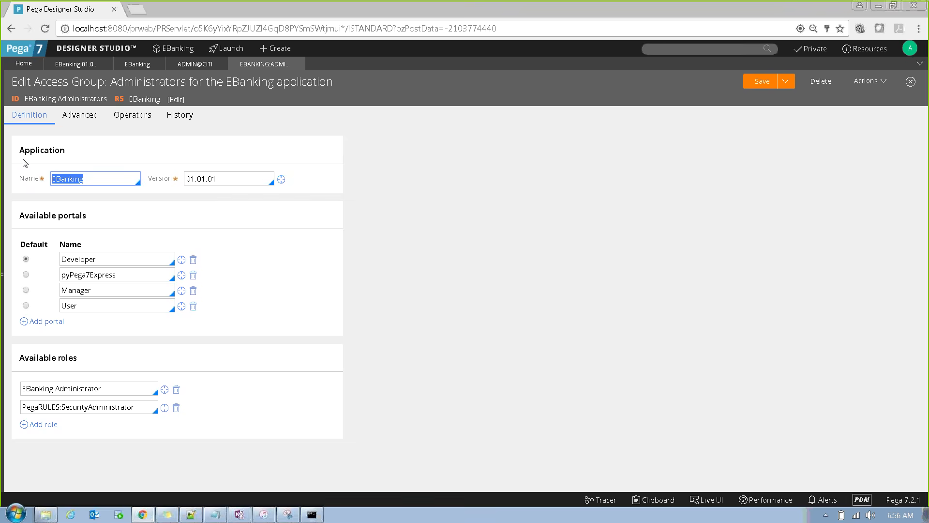
left_click_drag(19, 152, 78, 152)
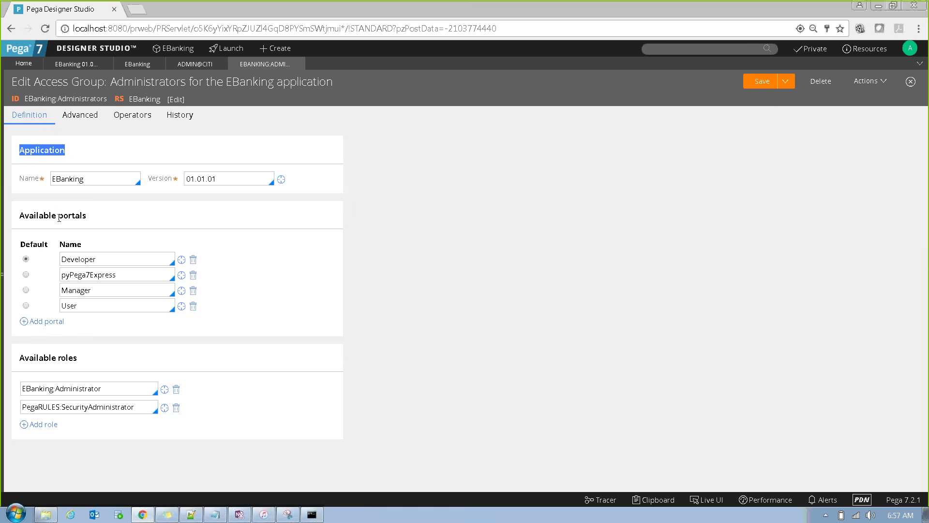
left_click_drag(59, 218, 89, 220)
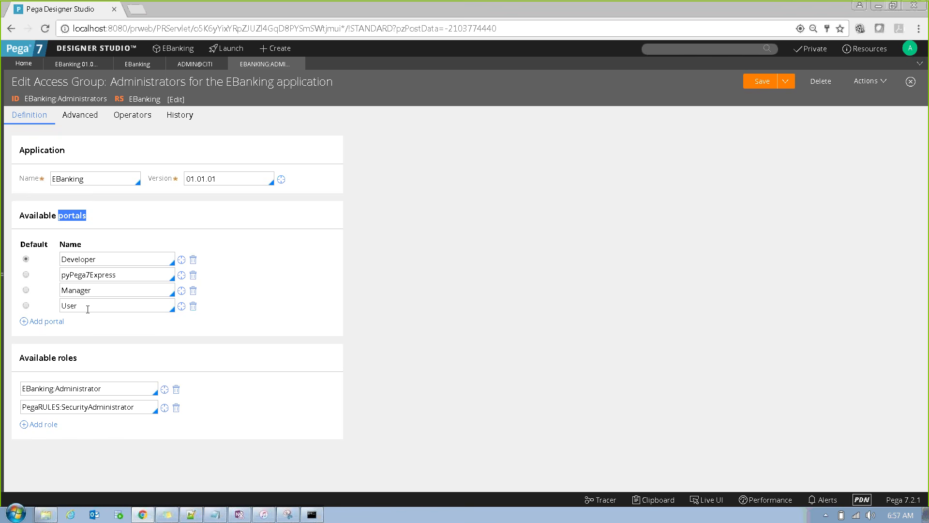
double_click(68, 359)
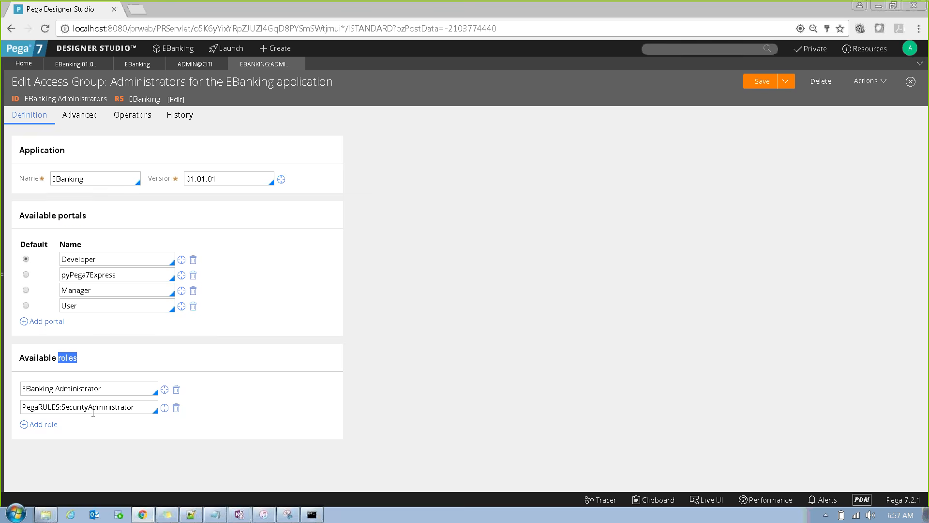
Step: Highlight Application, Portal and Roles together in the Notepad++ notes and compare them with the access group record in Designer Studio
key("alt+Tab")
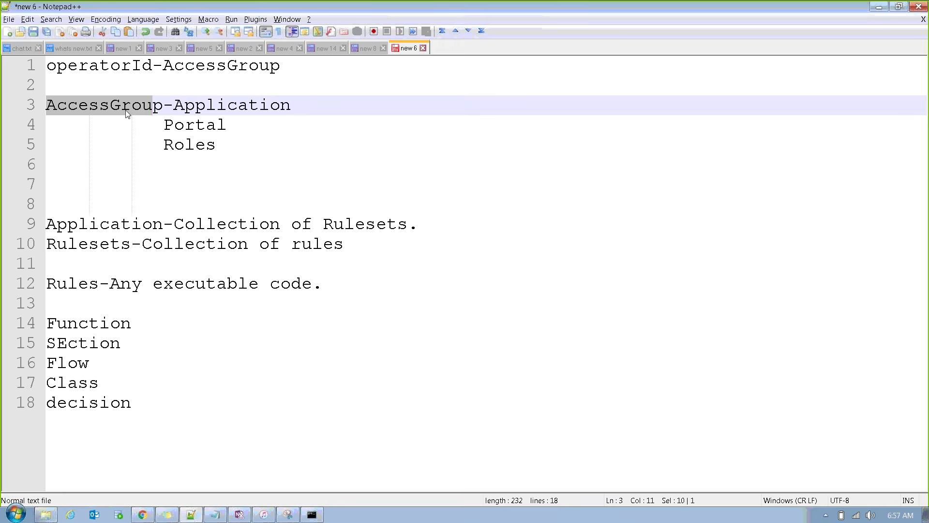
left_click_drag(173, 104, 215, 137)
key("alt+Tab")
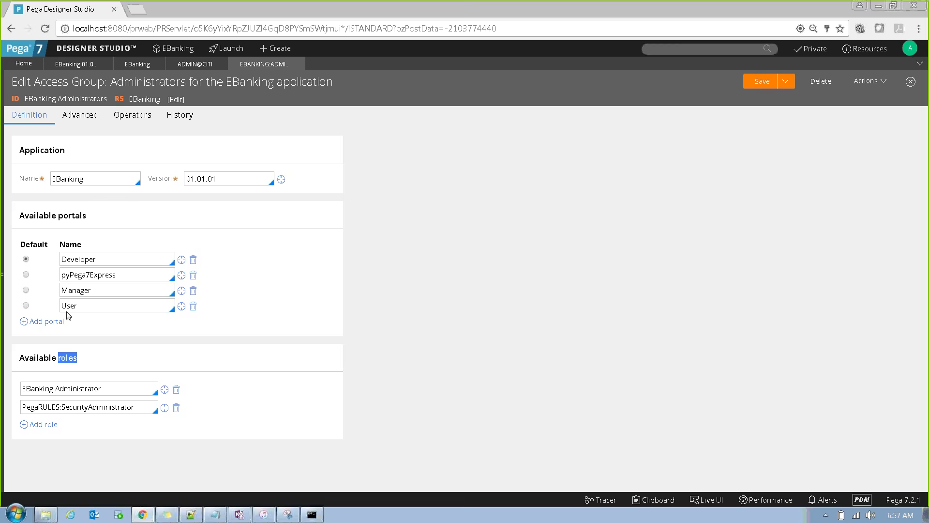
key("alt+Tab")
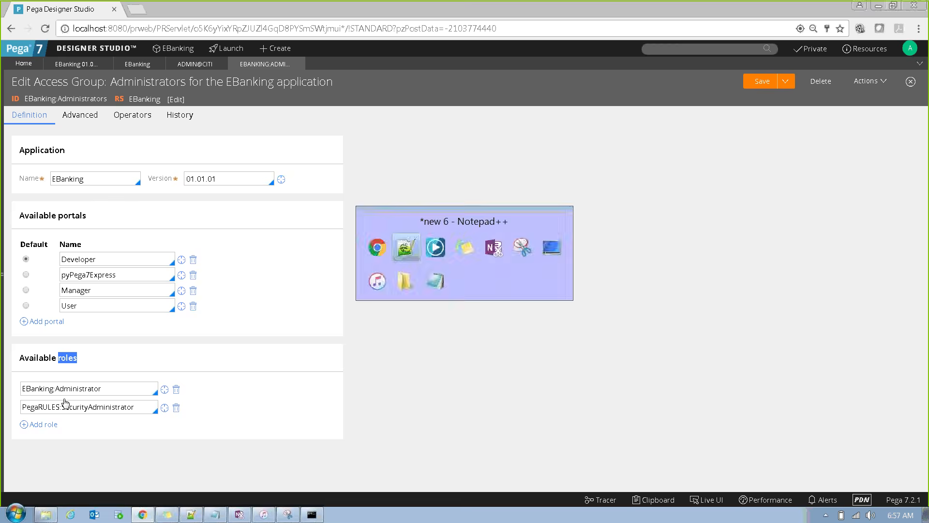
key("alt+Tab")
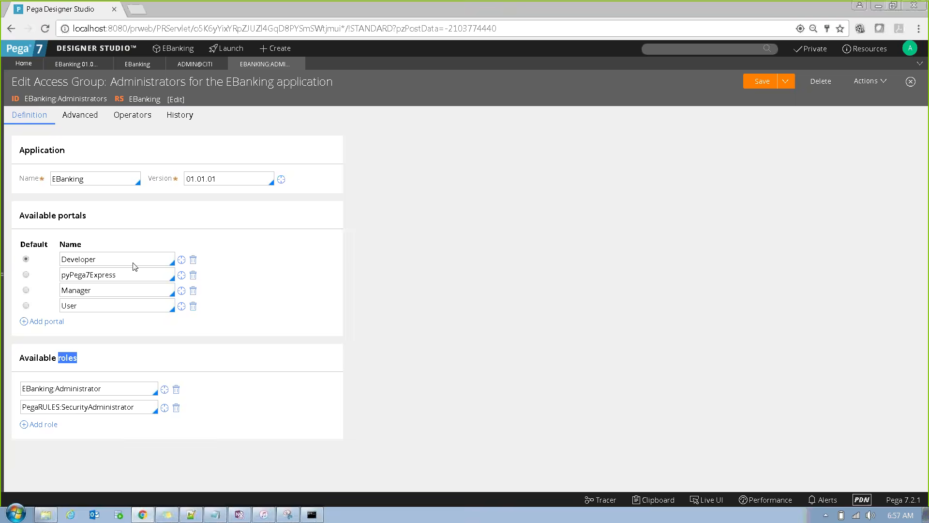
key("alt+Tab")
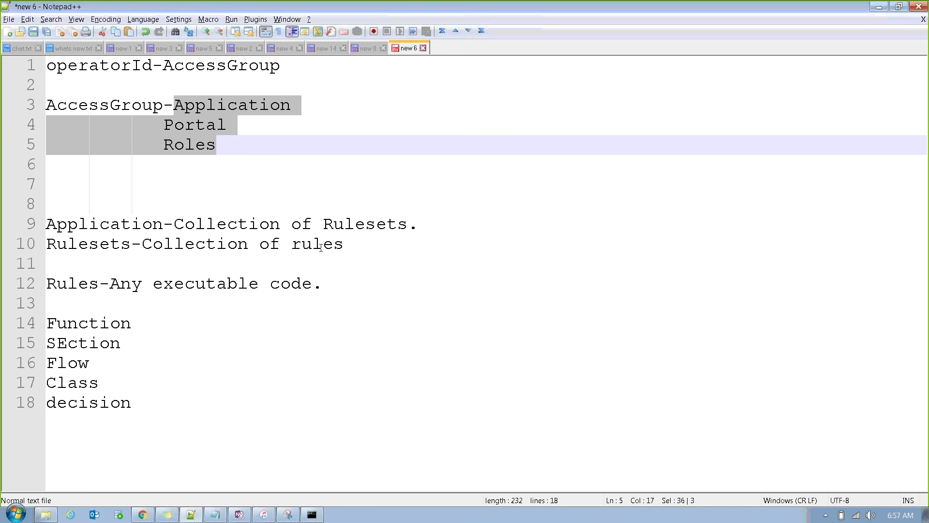
Step: Highlight the operatorId-AccessGroup line in the notes and return to the open operator record in Designer Studio
key("ctrl+Home")
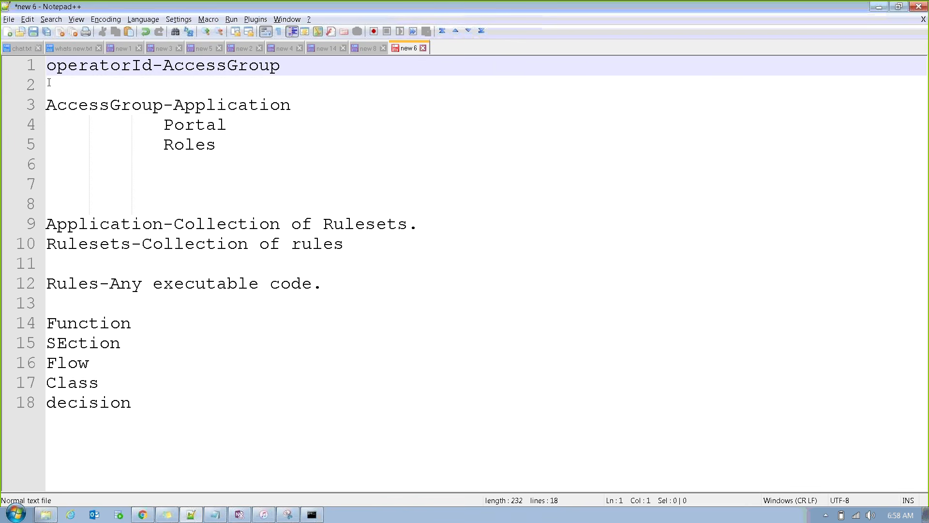
left_click_drag(47, 68, 134, 77)
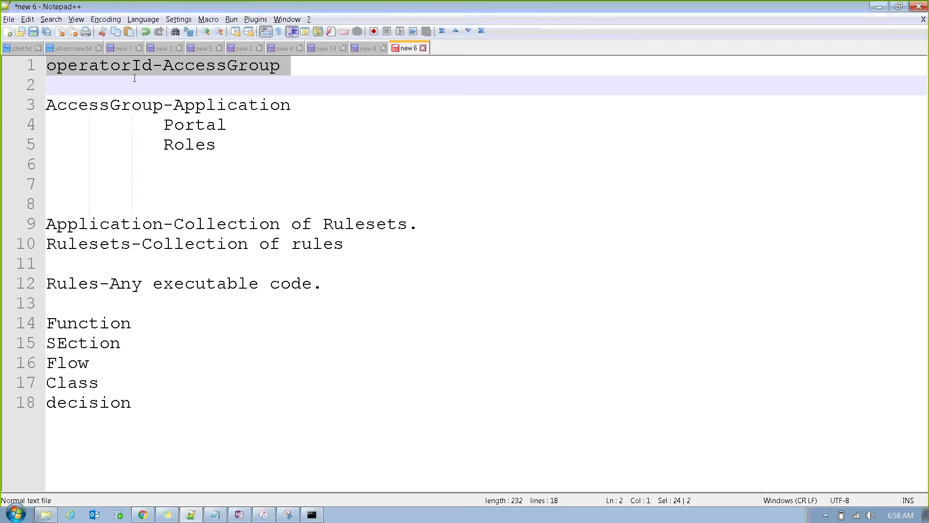
key("alt+Tab")
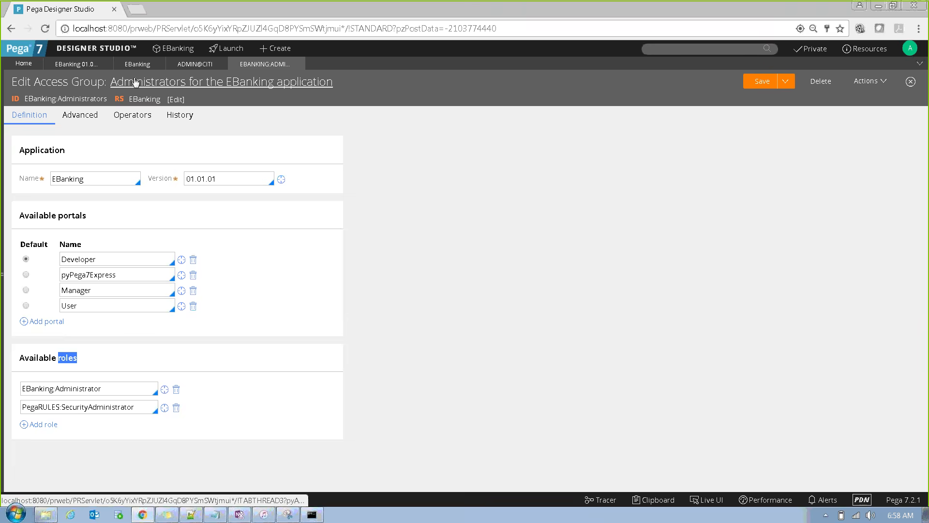
left_click(182, 64)
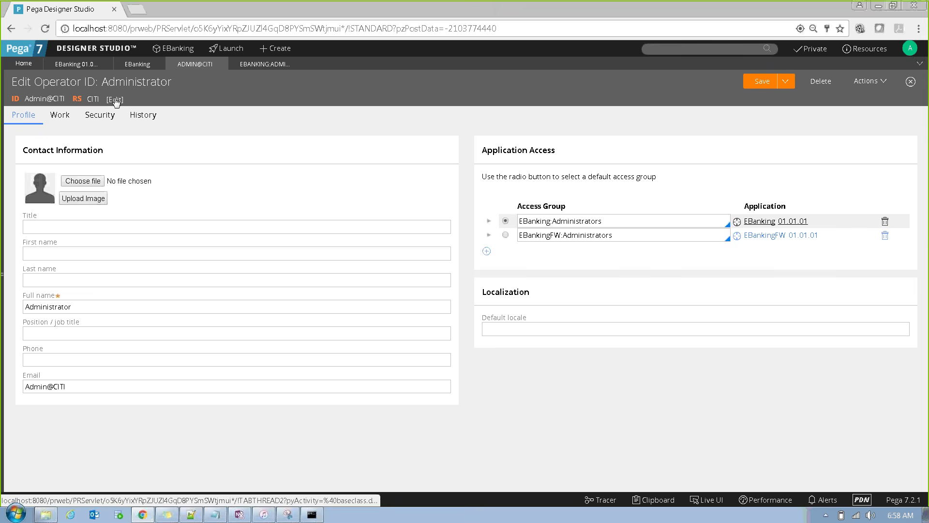
Step: Compare the operator ID and access group notes in Notepad++ with the operator record in Designer Studio
key("alt+Tab")
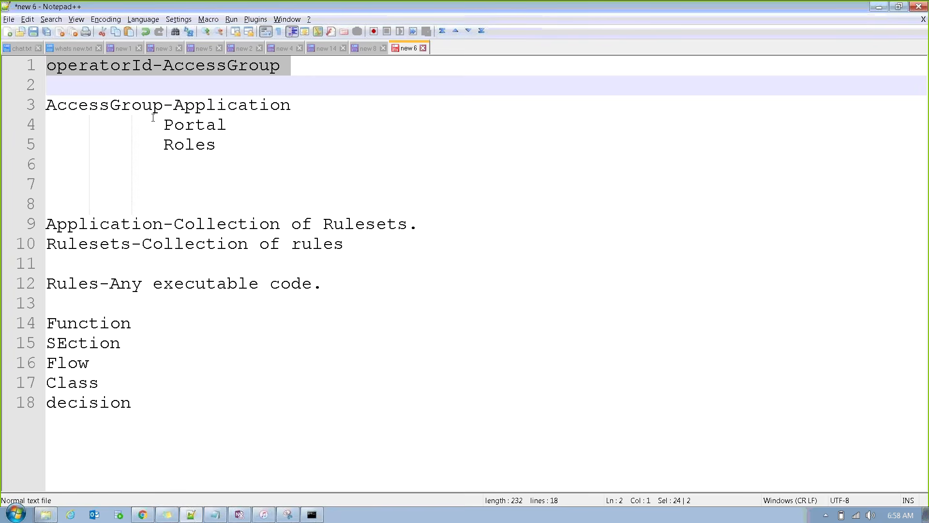
left_click(56, 183)
key("alt+Tab")
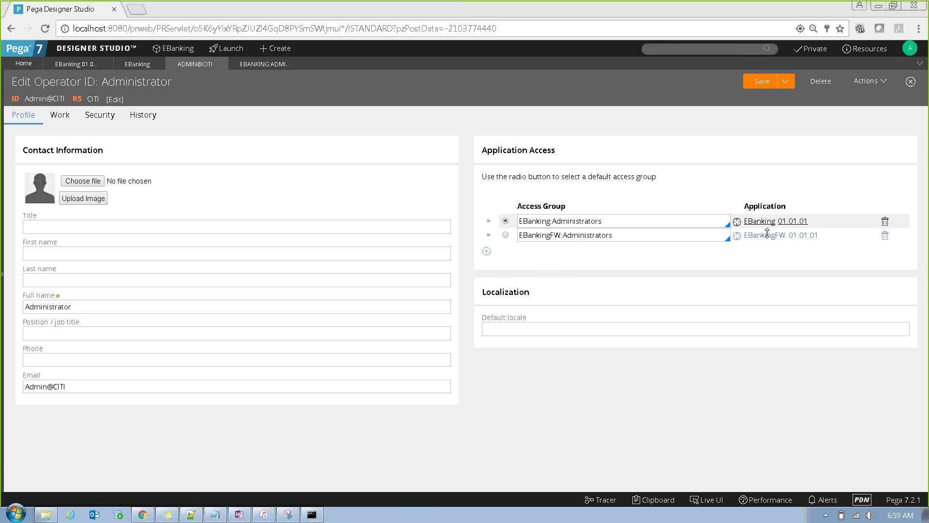
key("alt+Tab")
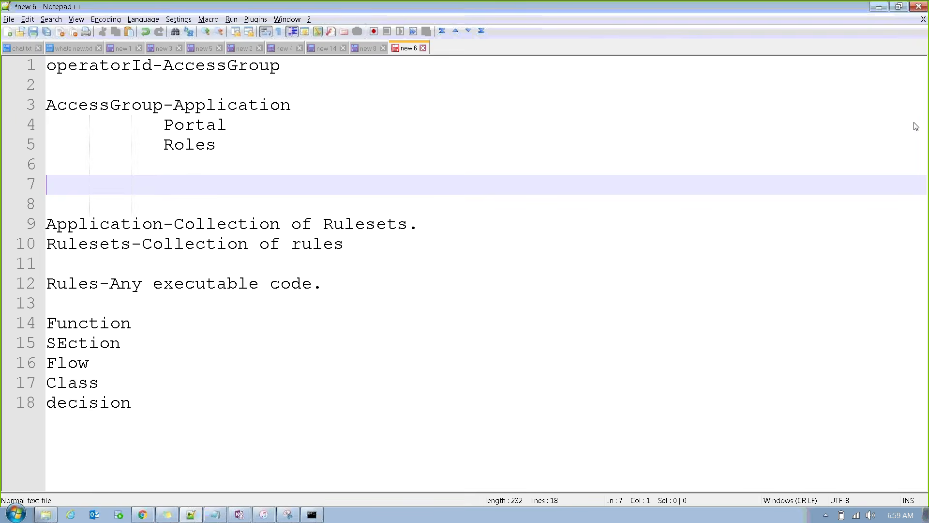
key("alt+Tab")
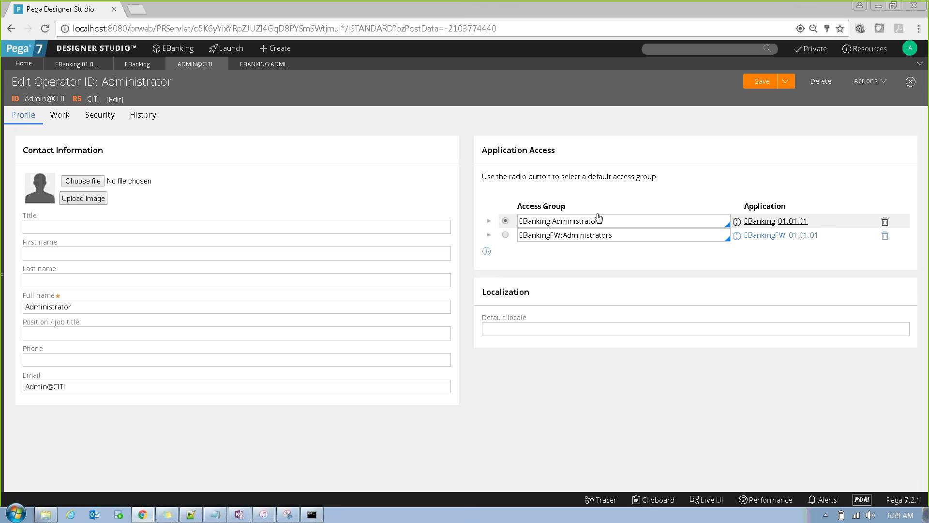
Step: Highlight the default access group EBanking:Administrators on the operator record and display the EBanking application's options for switching application
left_click_drag(610, 221, 505, 223)
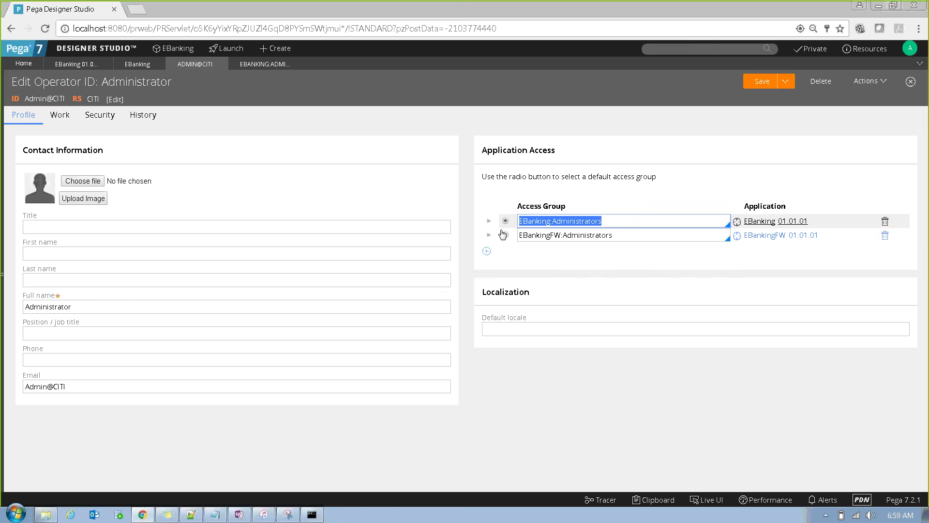
left_click(169, 51)
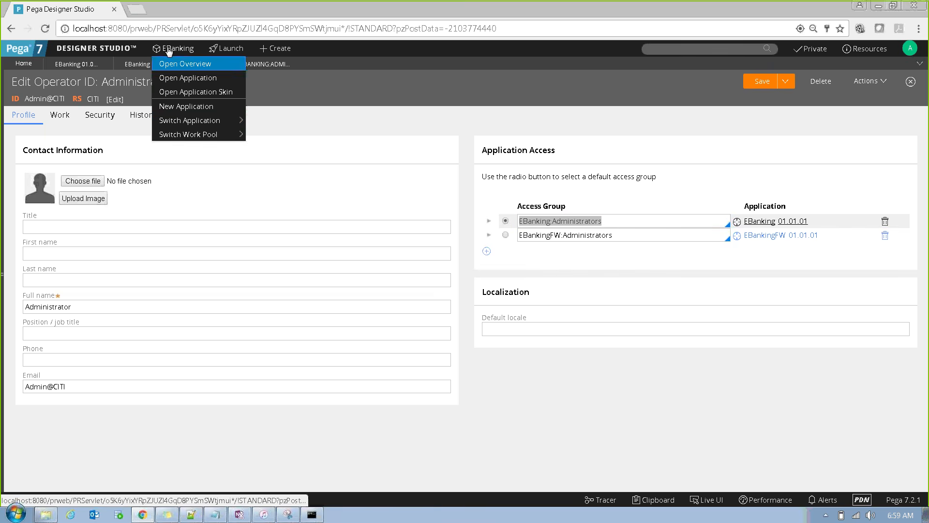
mouse_move(183, 124)
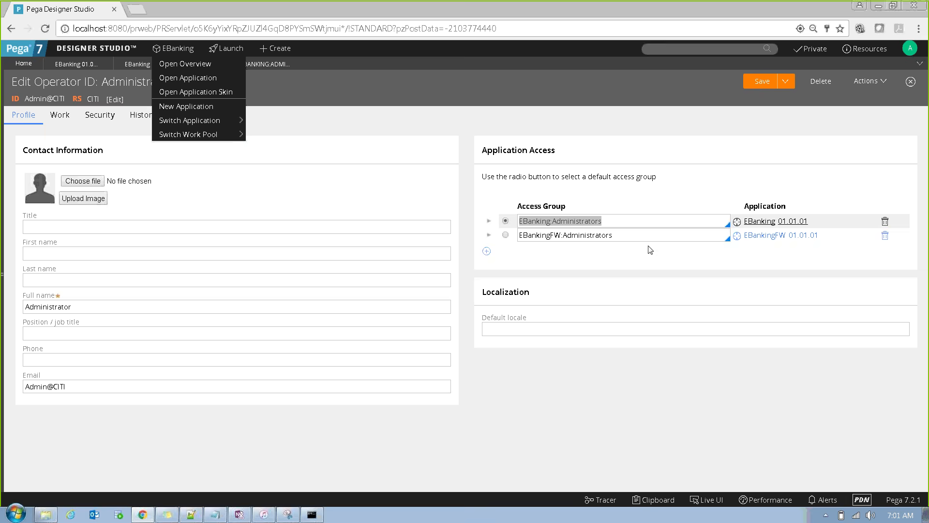
Step: Open the EBanking:Administrators access group from the operator record and highlight its Application heading
left_click(736, 221)
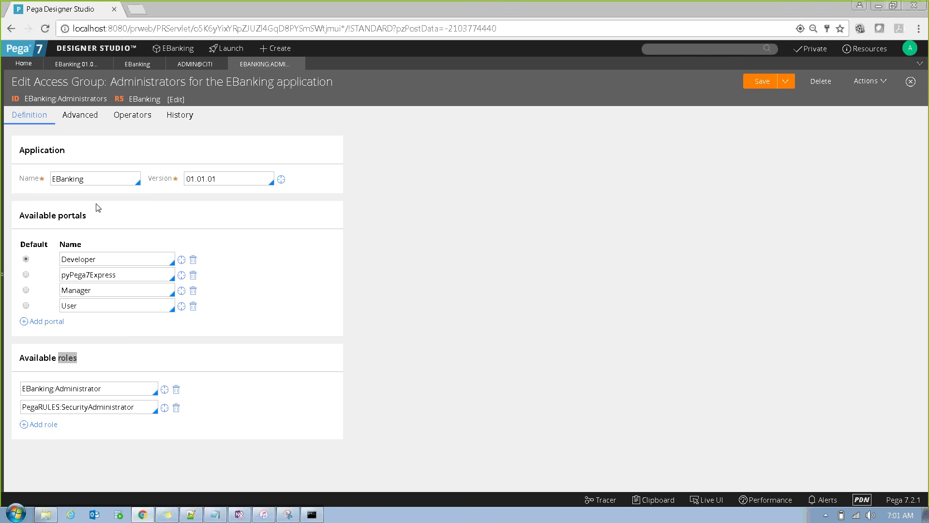
left_click(45, 155)
double_click(44, 154)
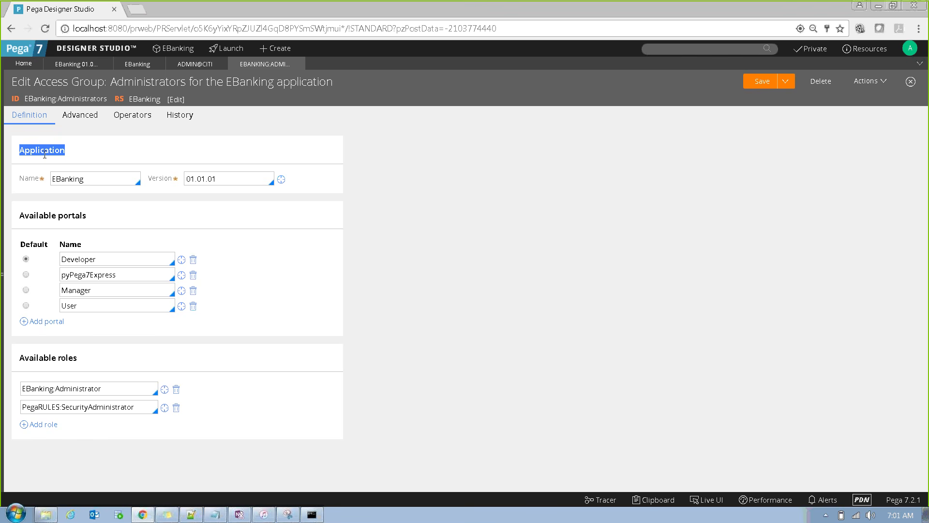
left_click(99, 207)
double_click(44, 155)
left_click(98, 204)
double_click(44, 154)
left_click(99, 207)
double_click(44, 154)
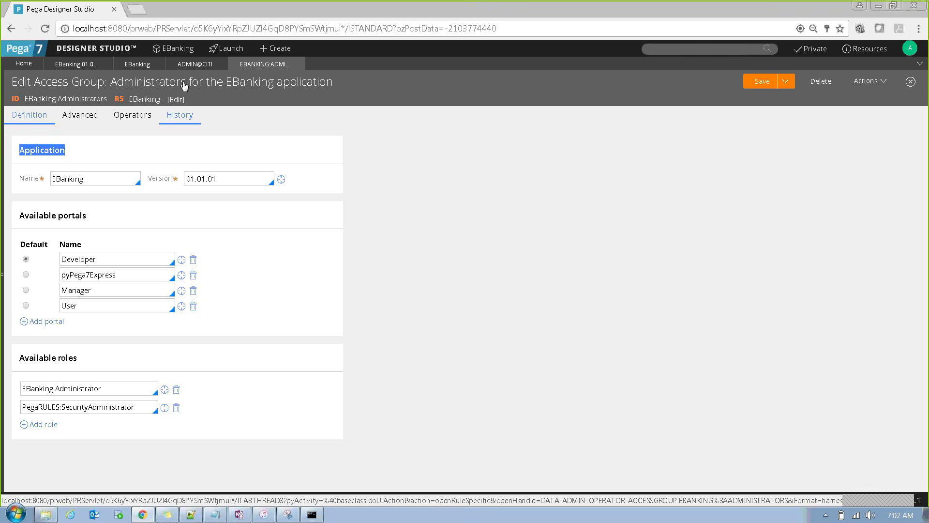
Step: Compare the open operator record with the EBanking:Administrators access group record and highlight the portals heading of the access group
left_click(195, 65)
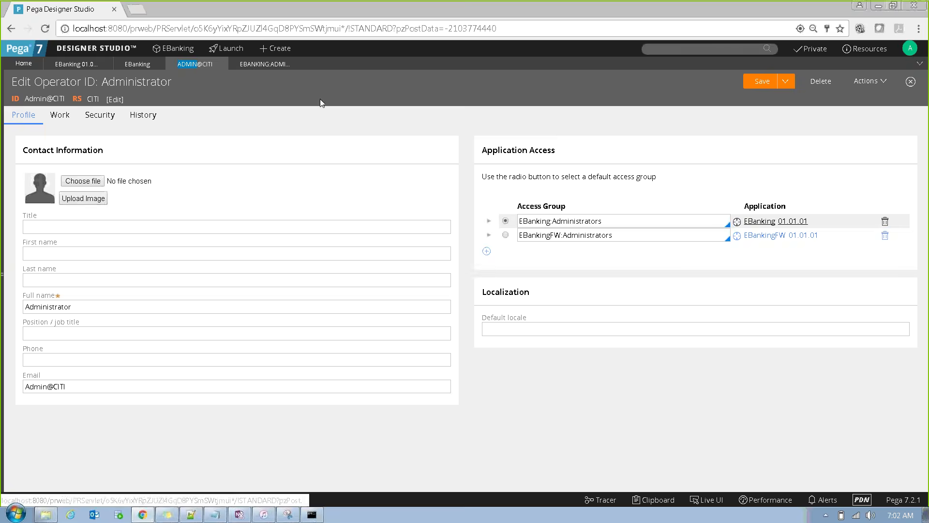
left_click(269, 68)
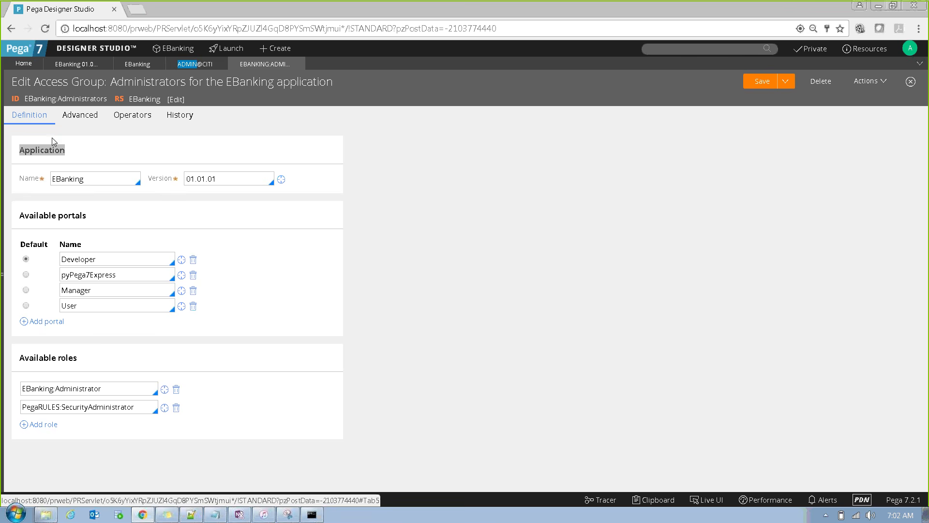
left_click(188, 67)
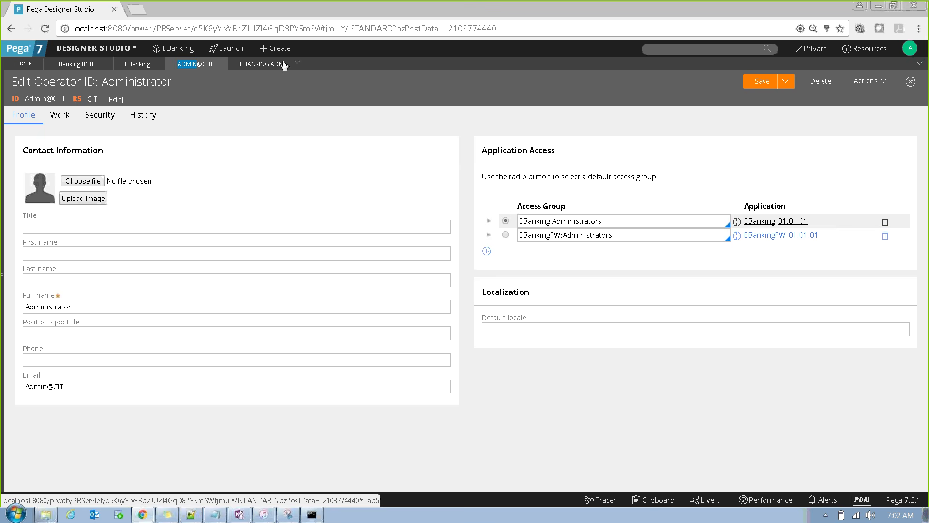
left_click(267, 66)
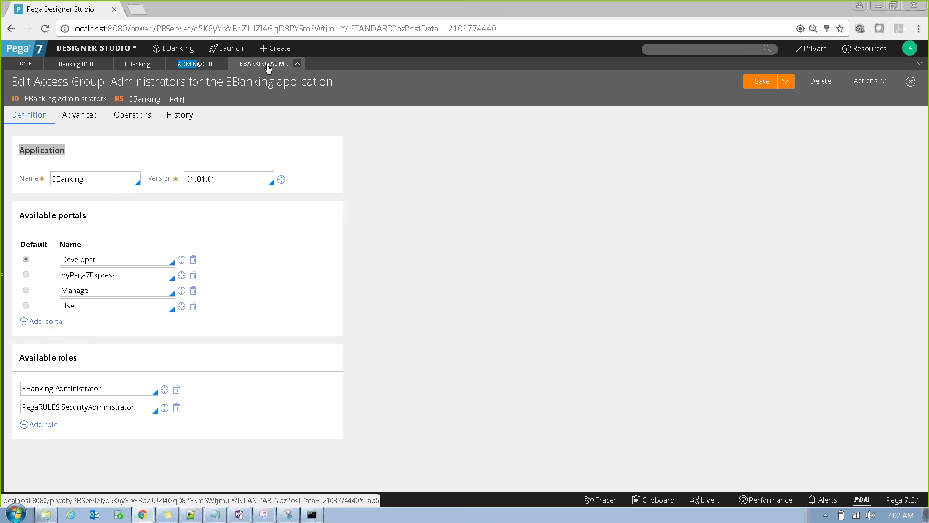
left_click(191, 71)
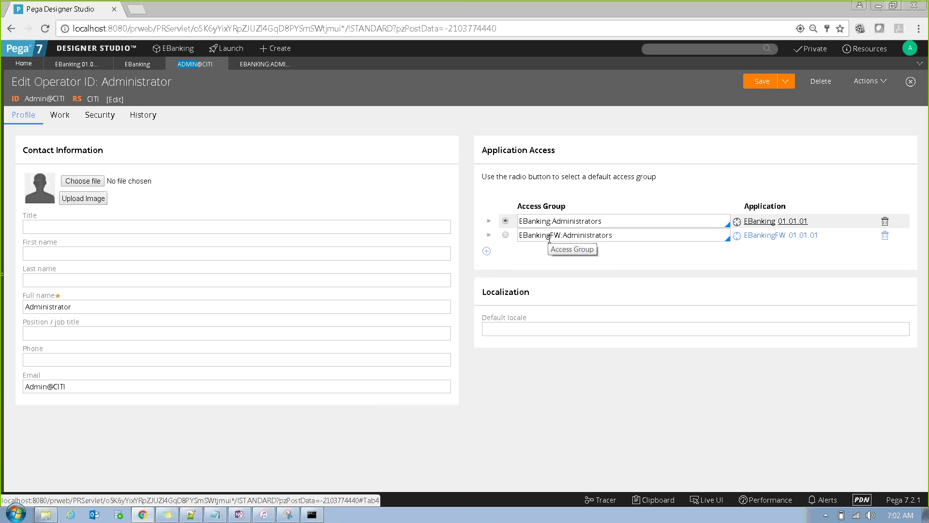
left_click(260, 69)
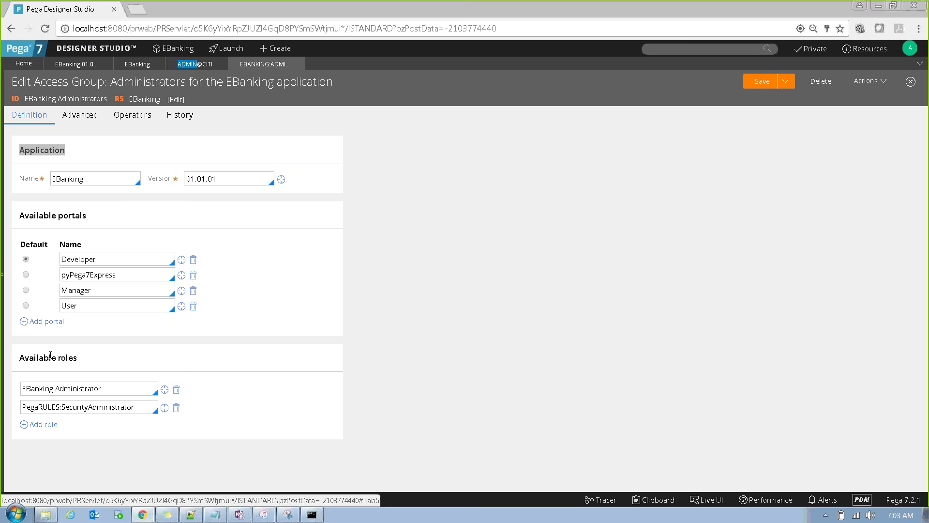
left_click_drag(56, 216, 88, 215)
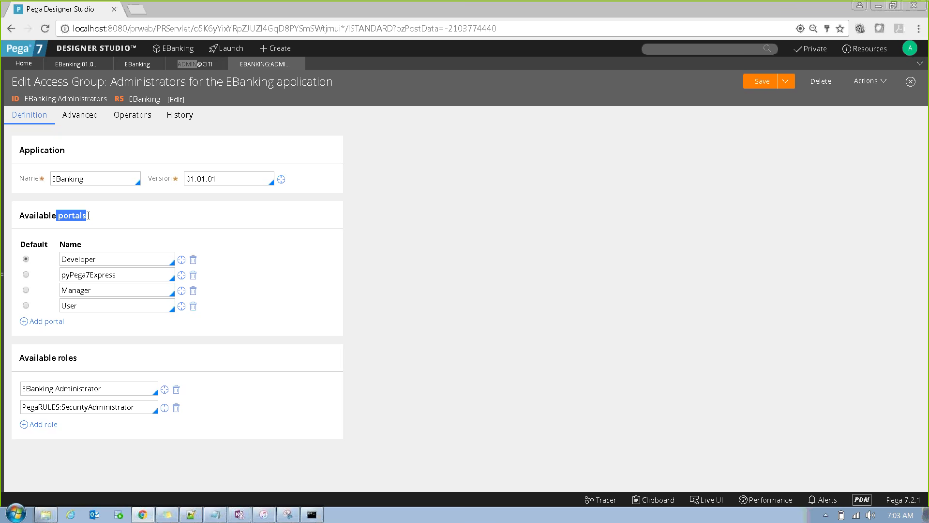
Step: Open the operator record's work settings and highlight the Routing heading and the default@CITI work group
left_click(188, 68)
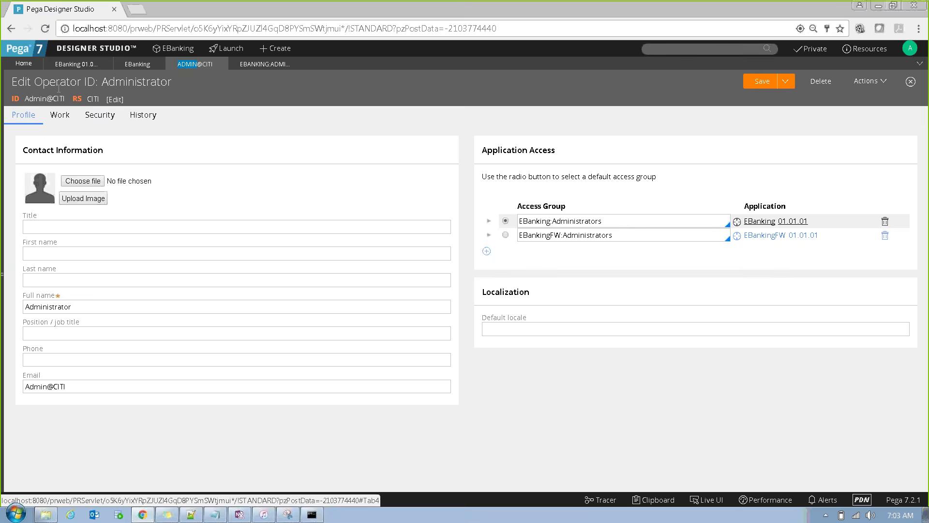
left_click(60, 120)
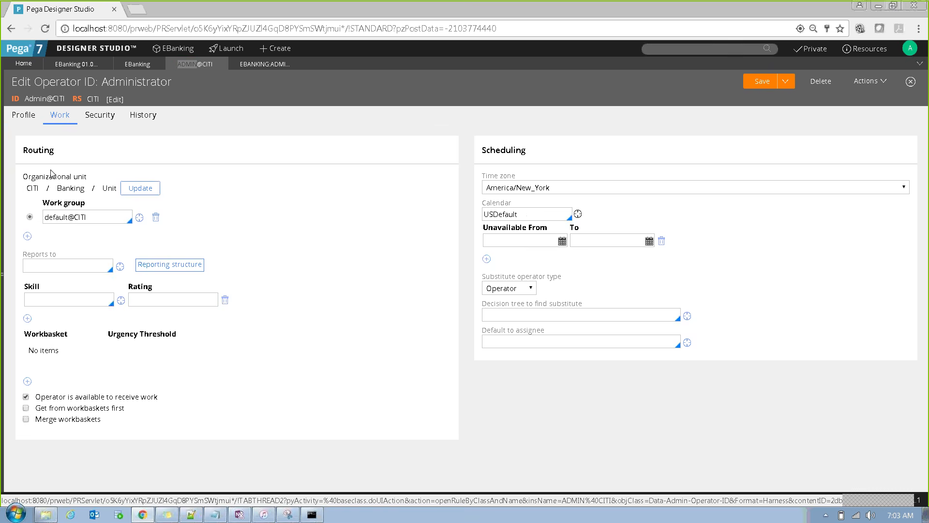
double_click(22, 153)
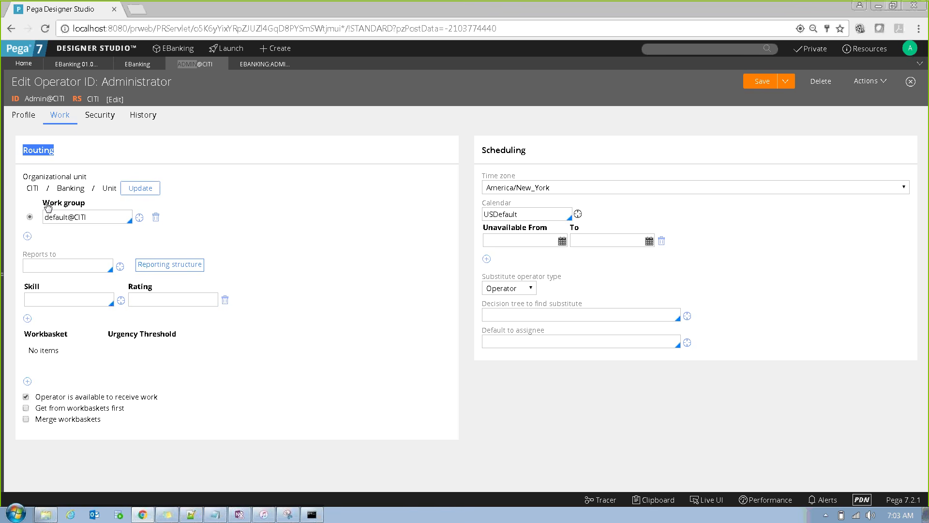
left_click_drag(58, 215, 88, 215)
left_click_drag(95, 217, 44, 217)
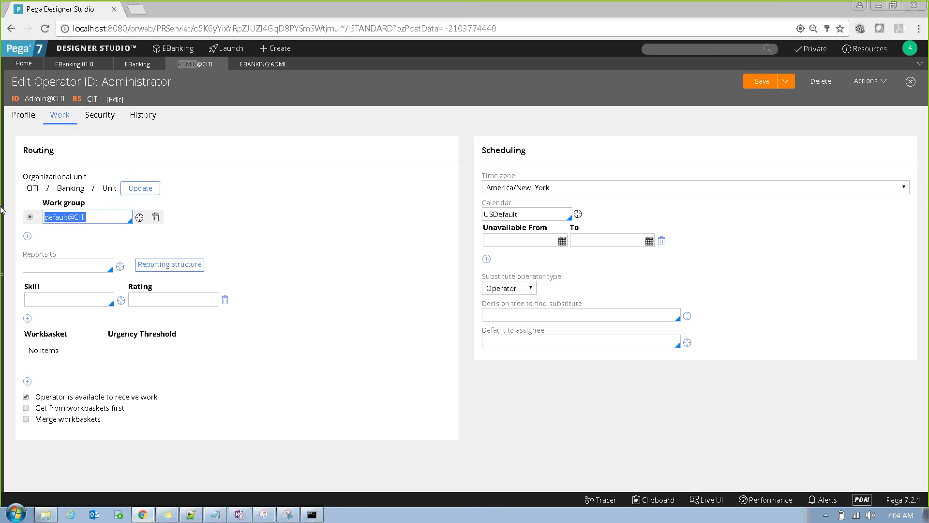
left_click(98, 220)
left_click_drag(86, 217, 49, 216)
Step: Highlight the Workbasket and Work group headings alternately, along with the default@CITI work group value, in the operator's routing settings
left_click(24, 337)
left_click_drag(24, 337, 70, 337)
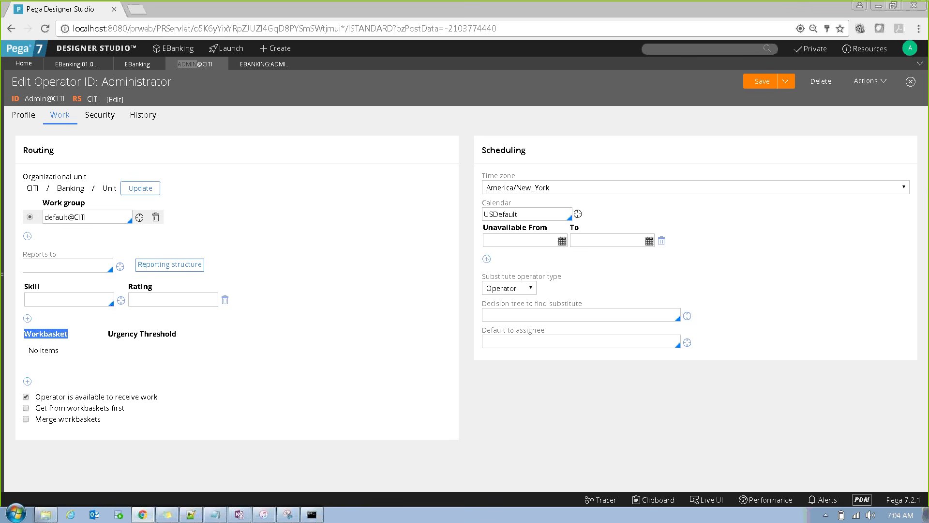
left_click(44, 205)
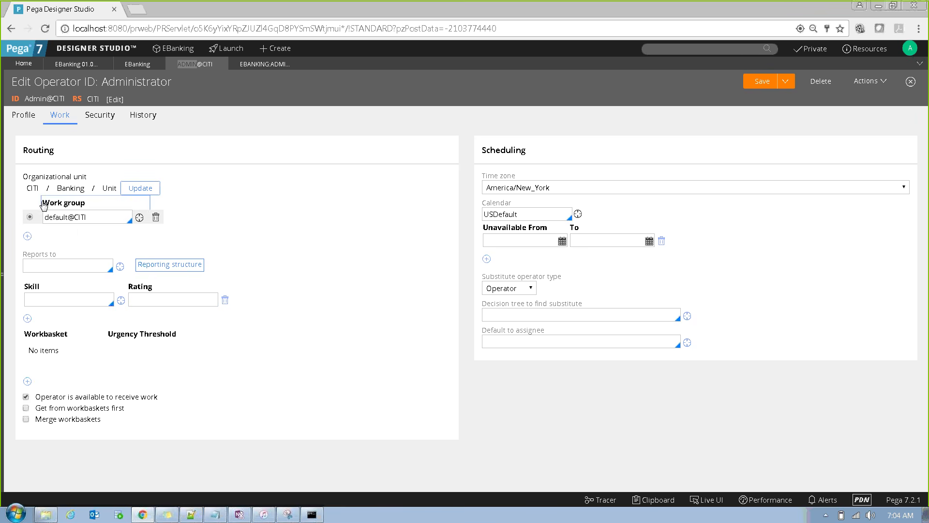
left_click_drag(44, 204, 87, 205)
left_click_drag(24, 334, 70, 336)
left_click_drag(43, 202, 87, 205)
left_click(60, 217)
left_click_drag(87, 217, 44, 217)
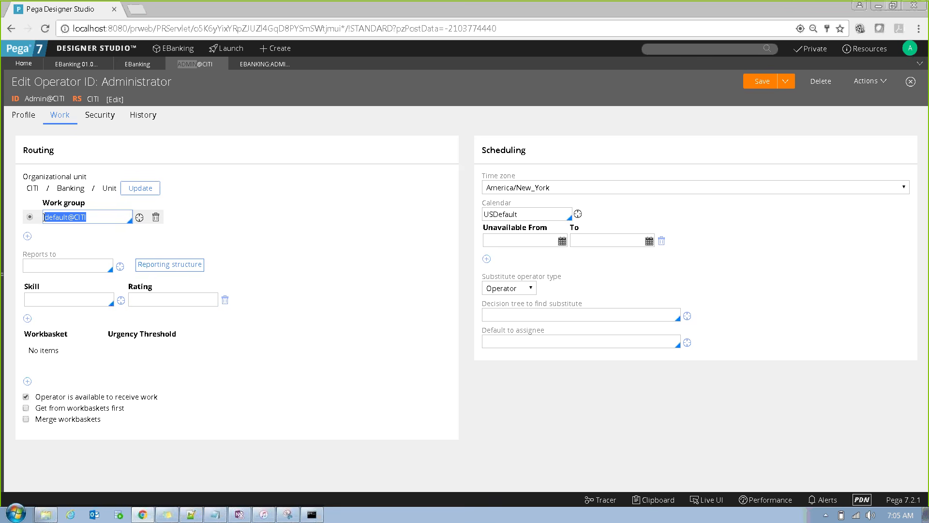
double_click(48, 334)
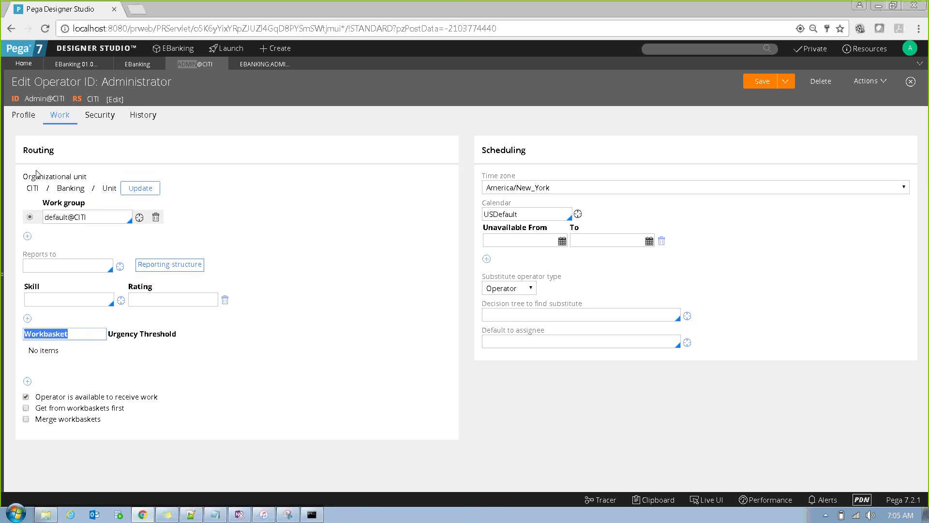
Step: Highlight the Routing heading and view the operators available for Reports to without choosing one
double_click(38, 150)
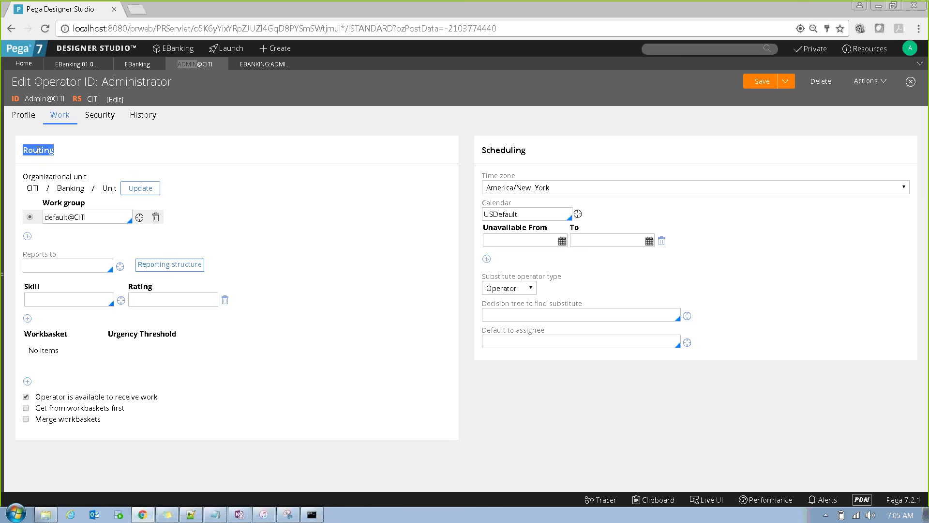
left_click(74, 269)
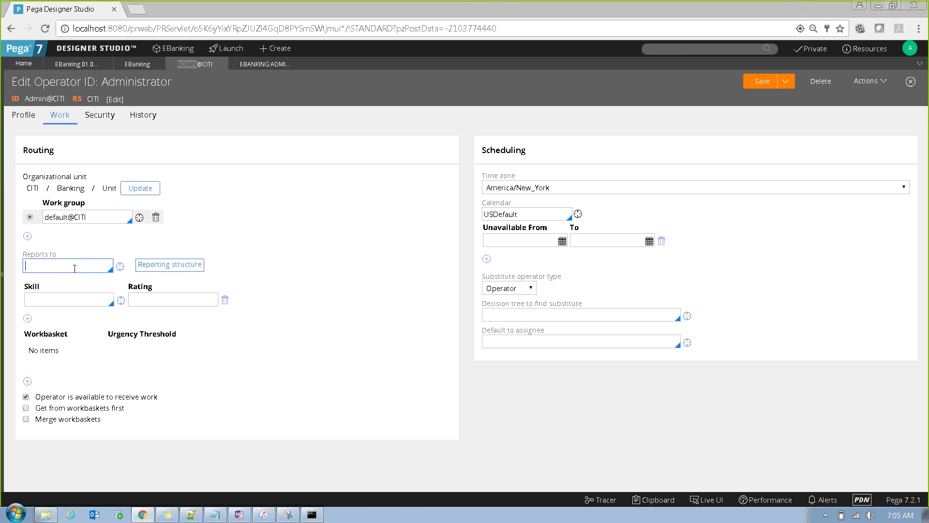
key("Down")
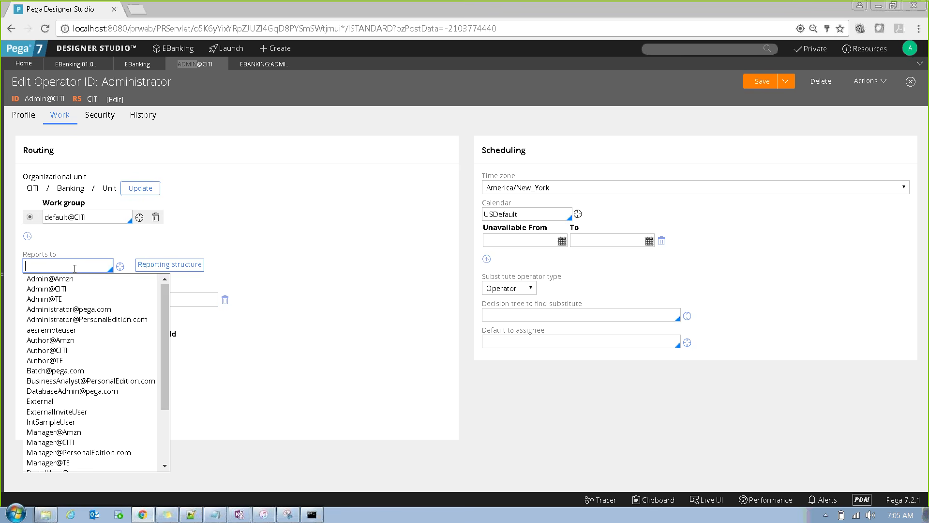
left_click(287, 223)
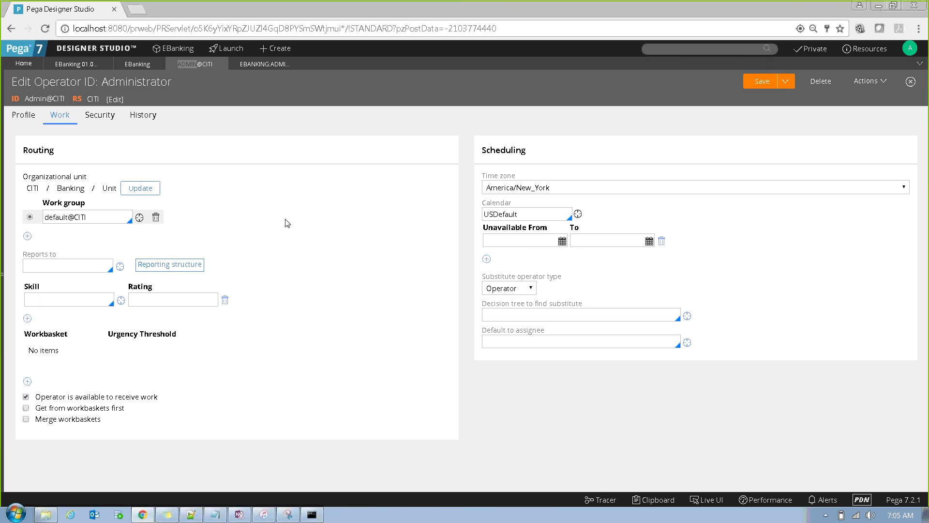
double_click(38, 150)
left_click(287, 223)
Step: Point out the Skill and Rating fields in the operator's routing settings and highlight the Skill heading
left_click(41, 298)
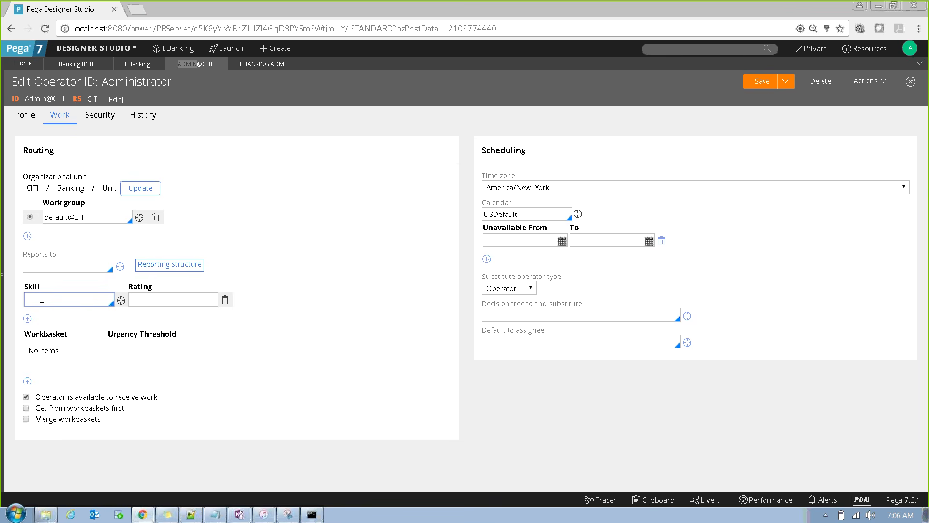
left_click(161, 300)
left_click(23, 290)
left_click_drag(23, 290, 51, 289)
Step: Inspect the operator's time zone and substitute decision tree fields under Scheduling and highlight the word substitute
left_click(568, 187)
left_click(568, 188)
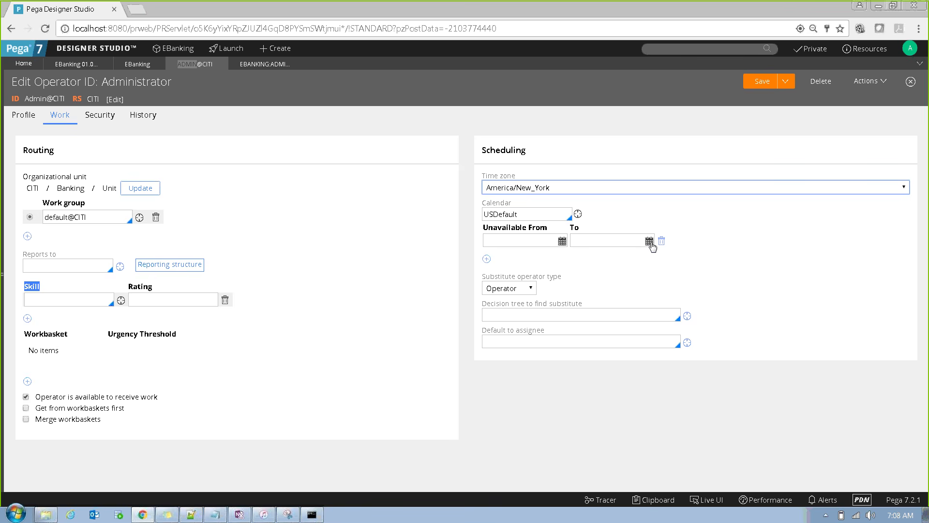
left_click(509, 312)
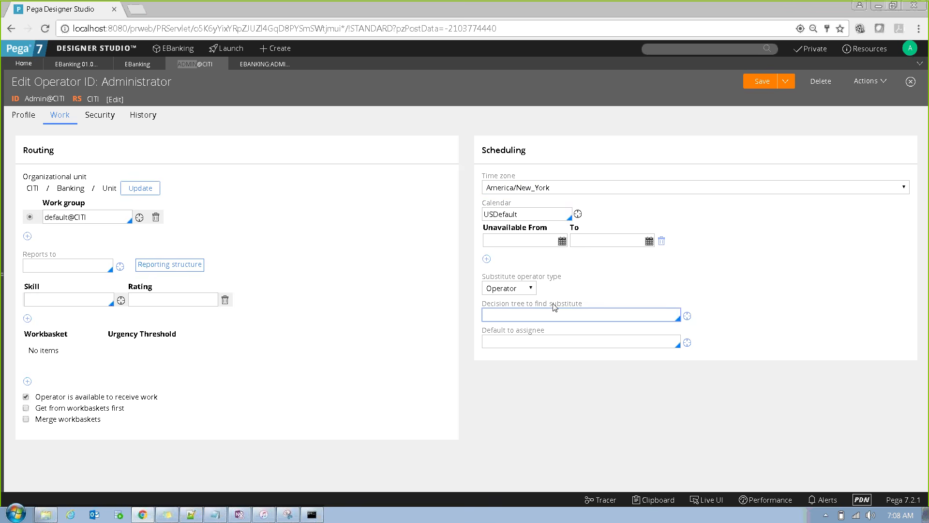
left_click_drag(550, 304, 588, 306)
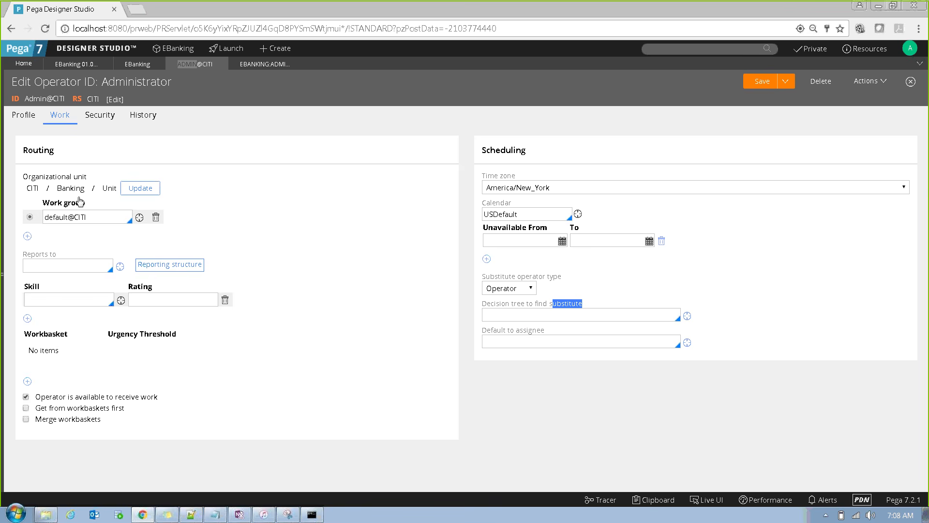
Step: Inspect the operator's security access settings and open the password update form, cancelling it without entering anything
left_click(102, 116)
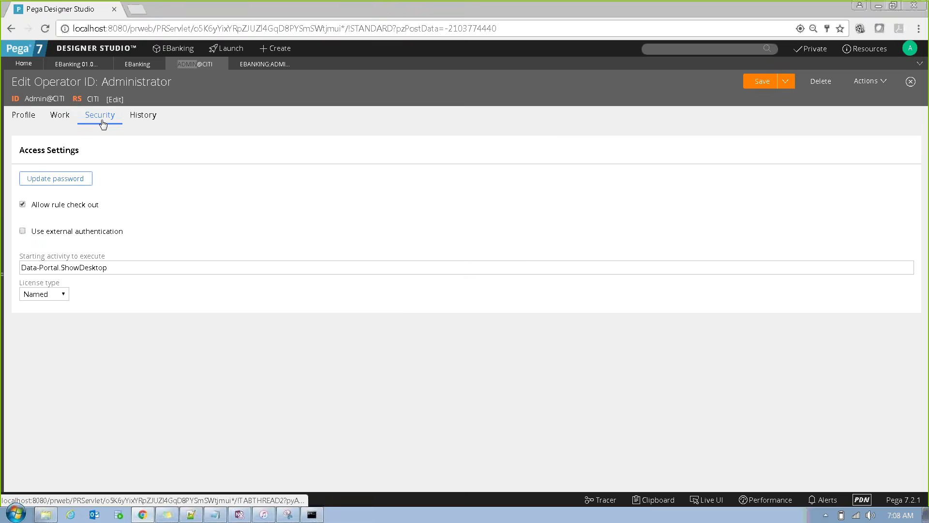
left_click(70, 179)
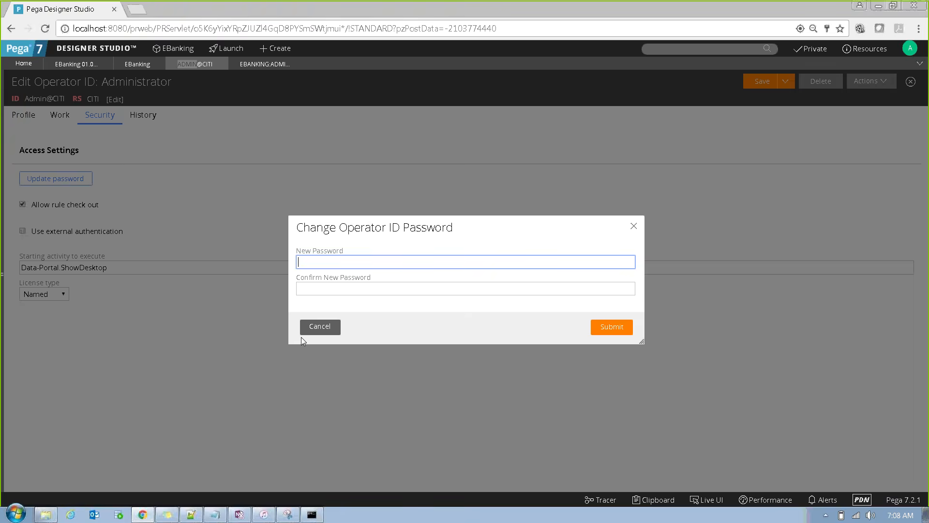
left_click(320, 326)
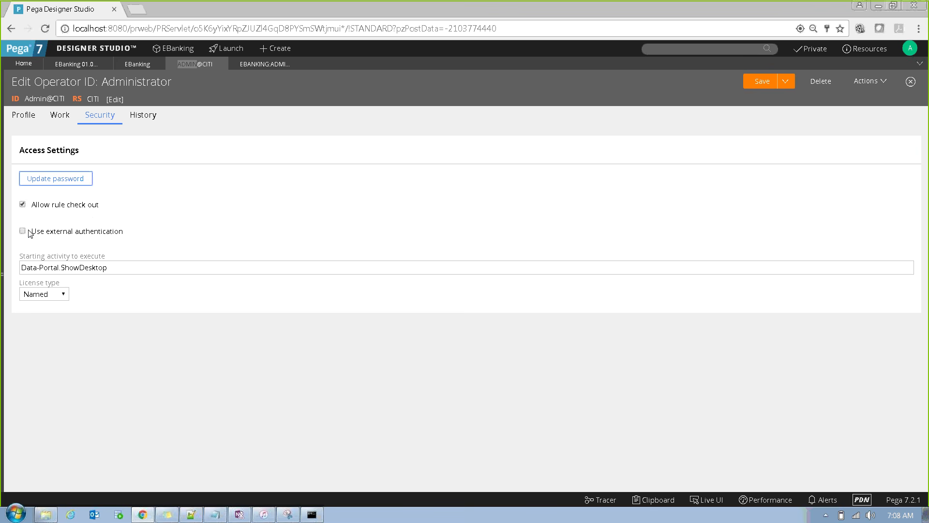
Step: Highlight the Use external authentication option in the operator's security settings and point out the browser's page address
left_click_drag(126, 233, 21, 225)
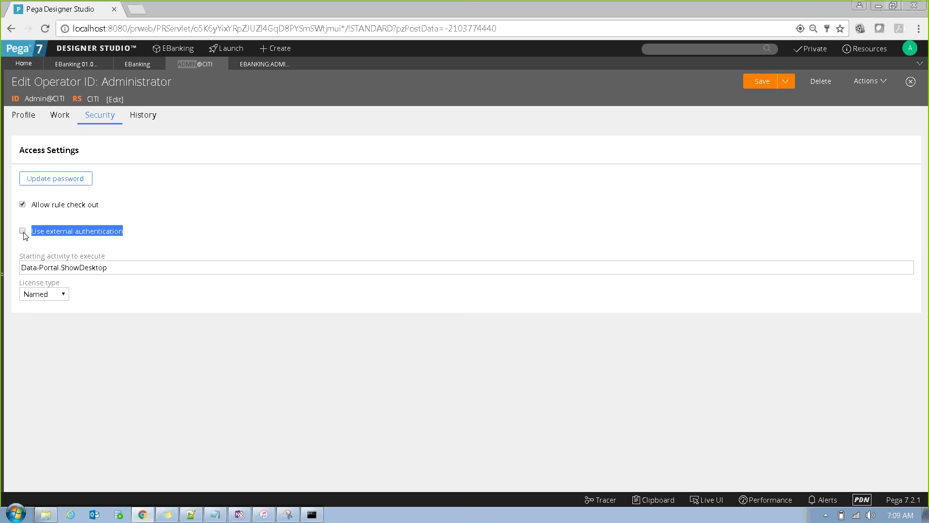
left_click(265, 24)
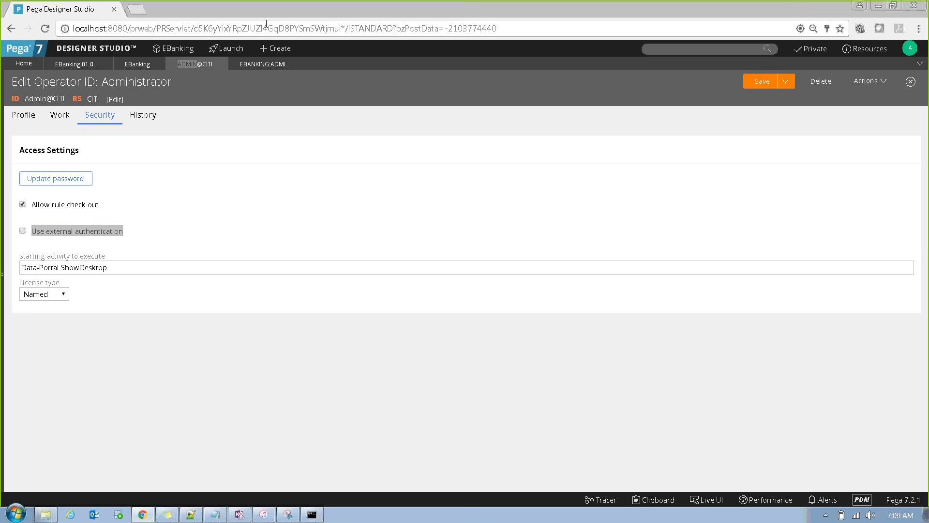
left_click(24, 231)
left_click(265, 27)
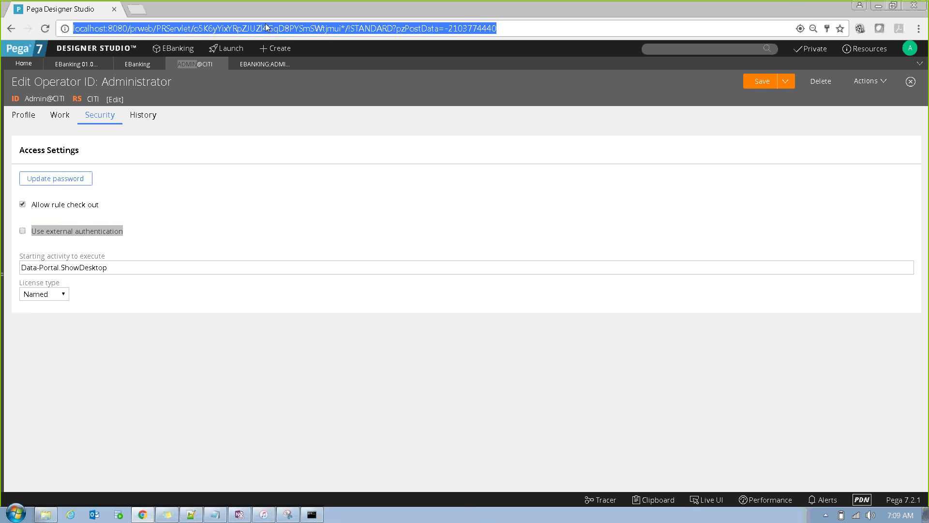
left_click(23, 231)
left_click(265, 27)
Step: Return to the operator's profile settings and switch to the Notepad++ notes on access groups, applications and rulesets
left_click(32, 116)
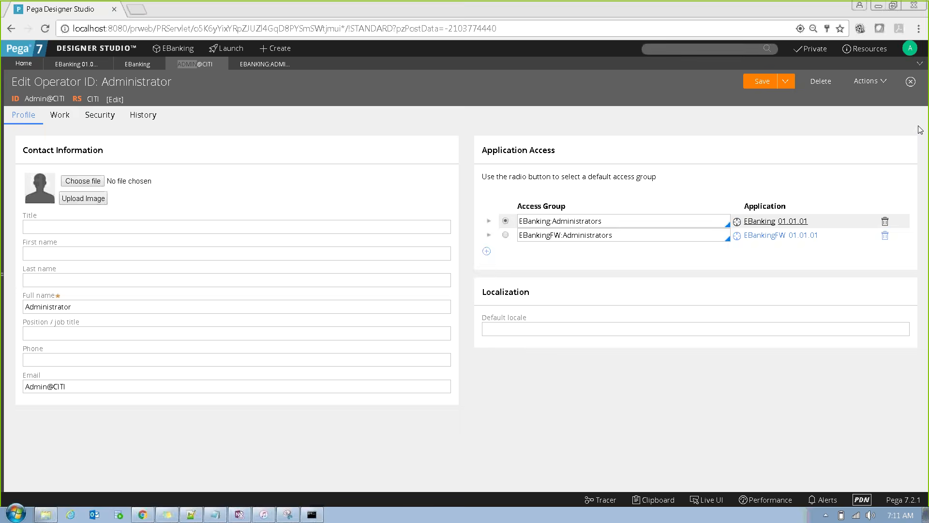
key("alt+Tab")
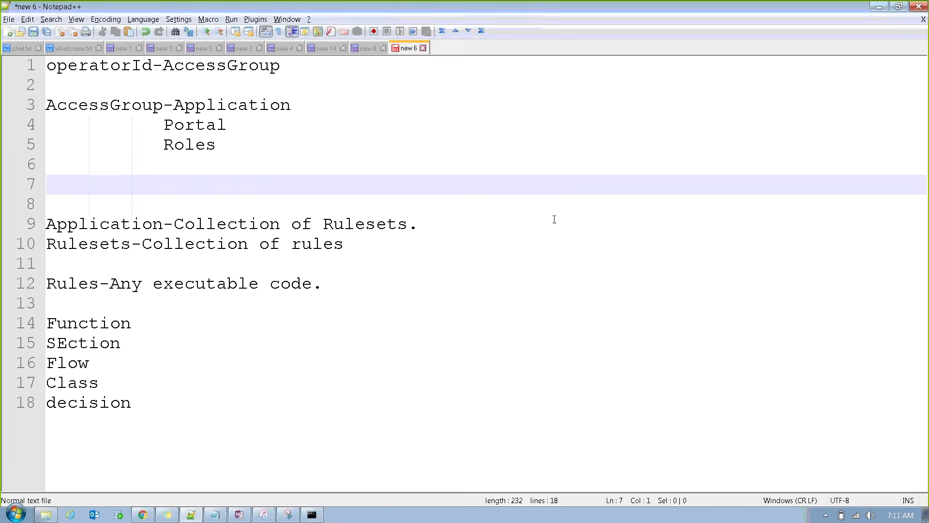
left_click(556, 231)
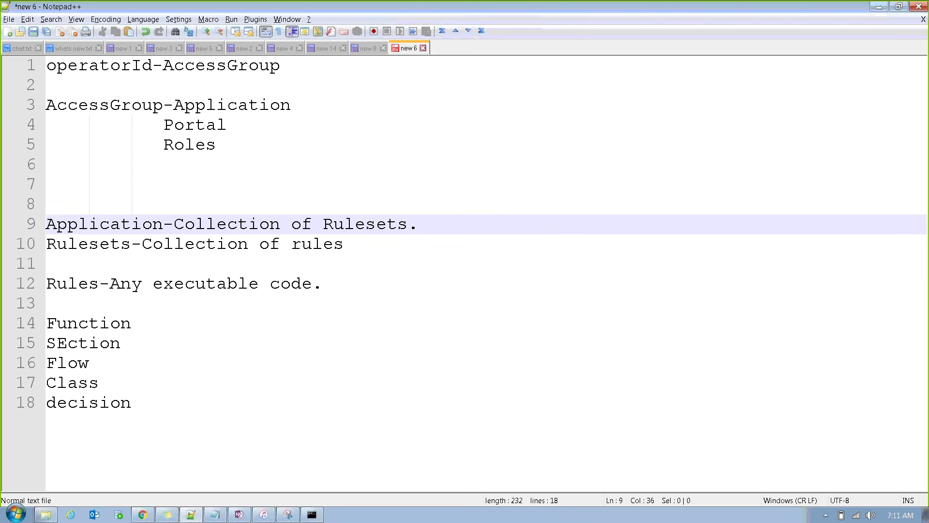
key("alt")
left_click(552, 18)
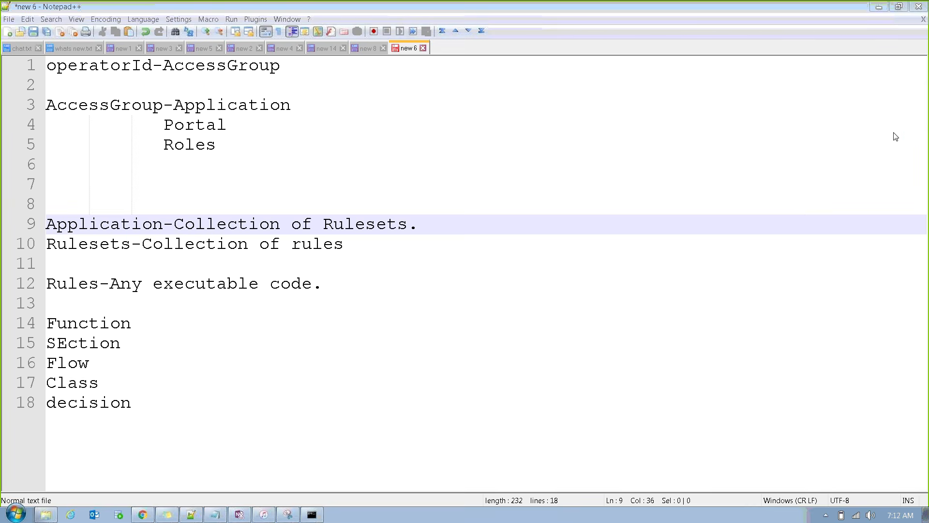
left_click(695, 273)
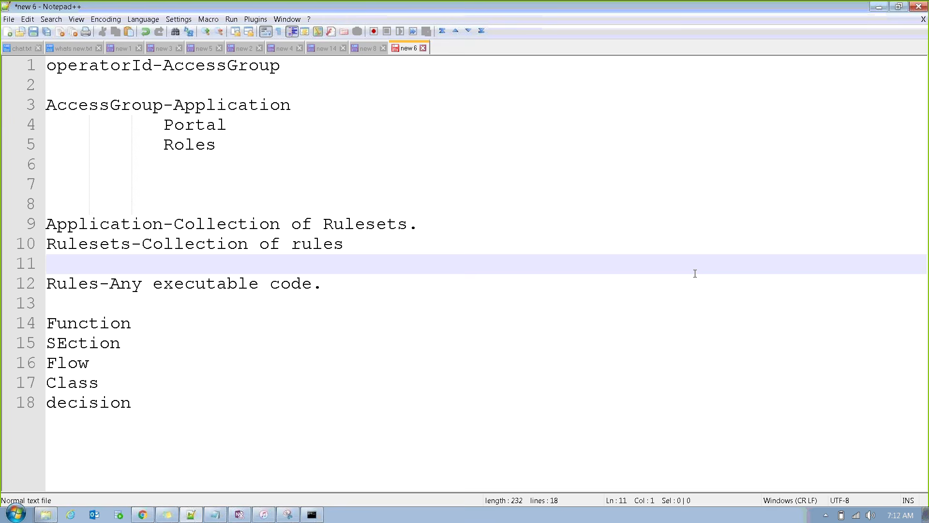
Step: Switch to Pega Designer Studio to view the EBanking:Administrators access group, and return to the Notepad++ notes
key("alt+Tab")
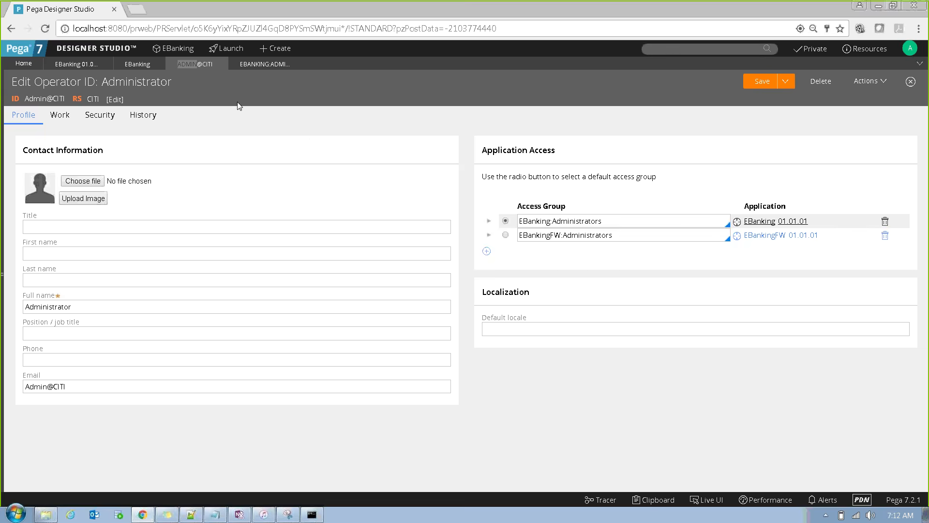
left_click(260, 66)
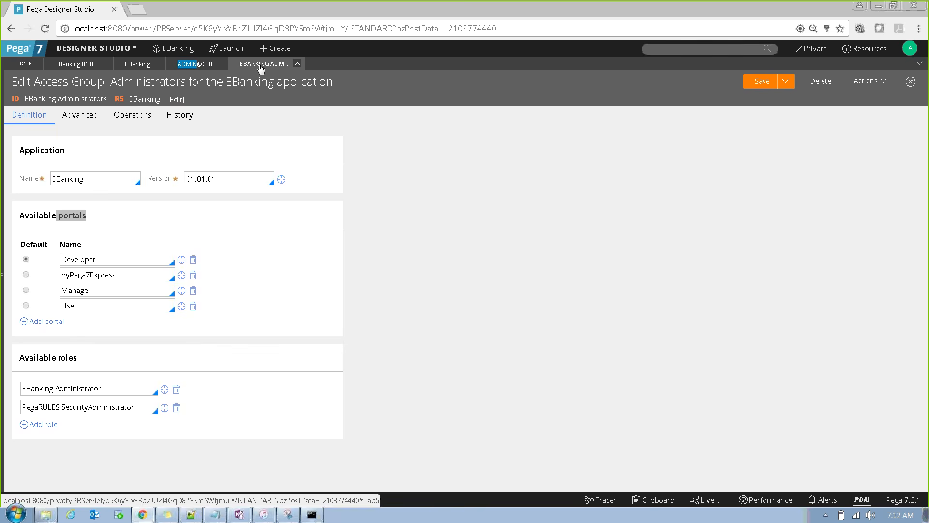
key("alt+Tab")
Step: Add the heading "Security Levels in Pega" several blank lines below the decision entry in the notes
left_click(155, 409)
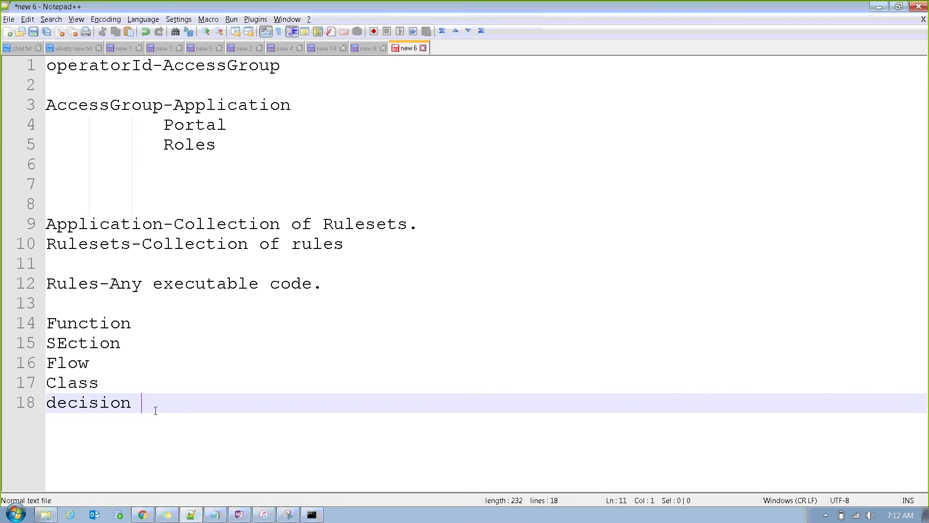
key("Return")
key("Return")
key("Return")
key("Return")
key("Return")
type("Se")
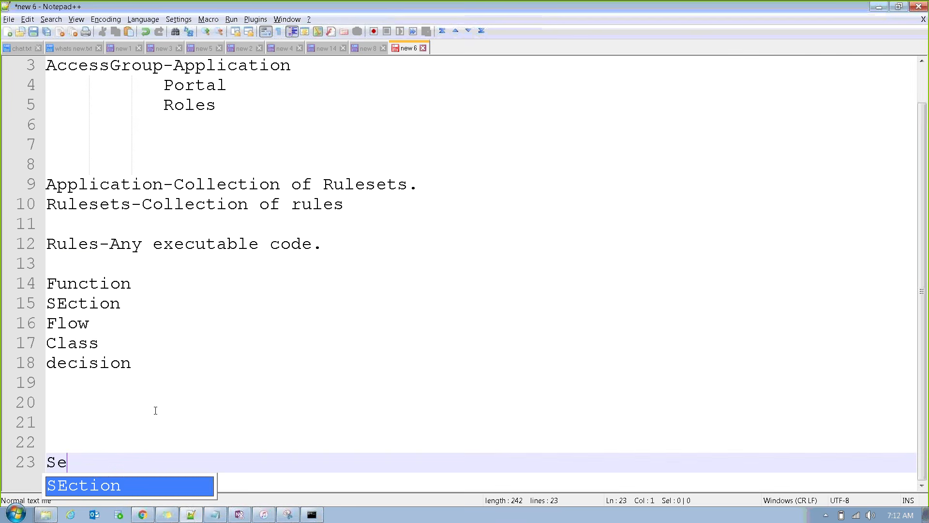
type("curity L")
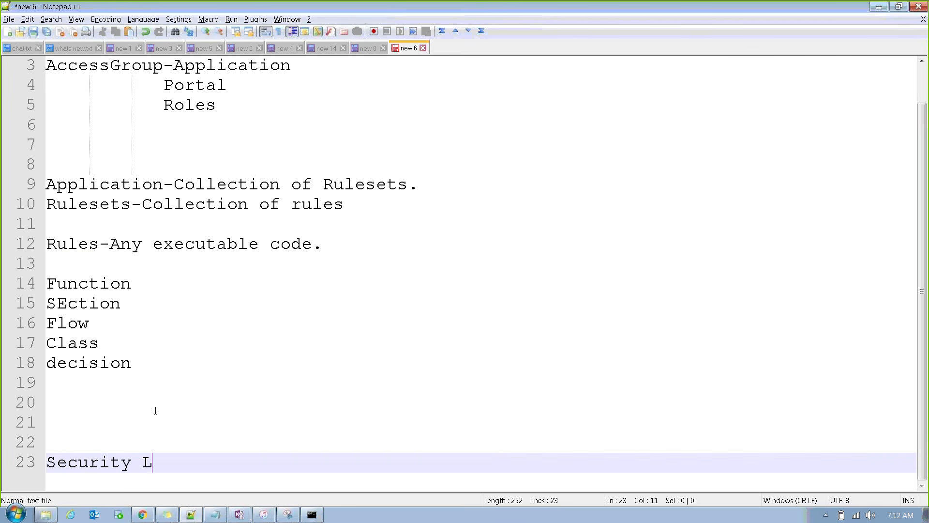
type("evels in Pega")
key("Return")
key("Return")
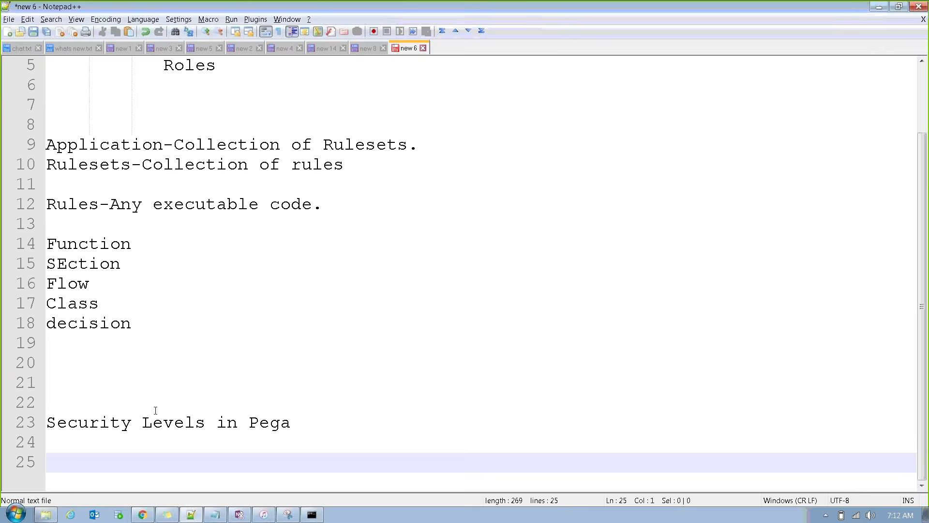
Step: Glance at the EBanking access group record and add "Access group" as the first entry under the security levels heading
key("alt+Tab")
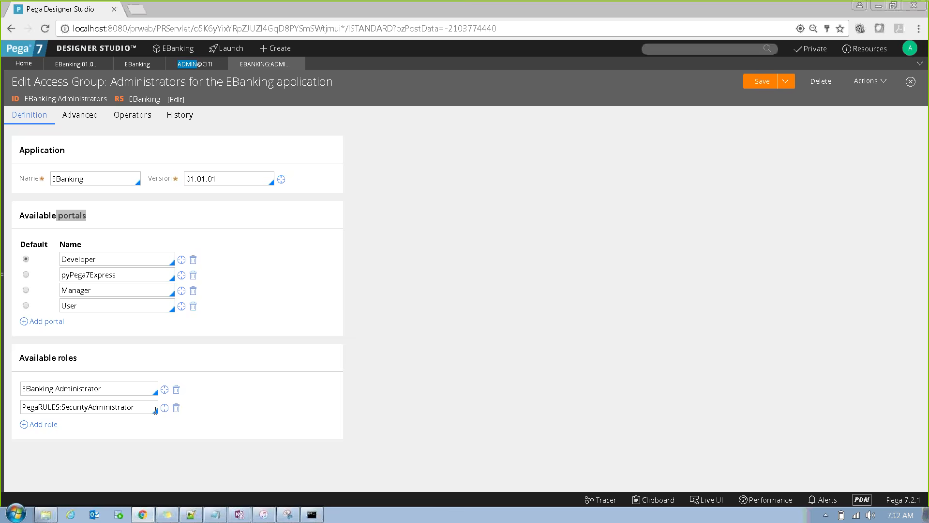
key("alt+Tab")
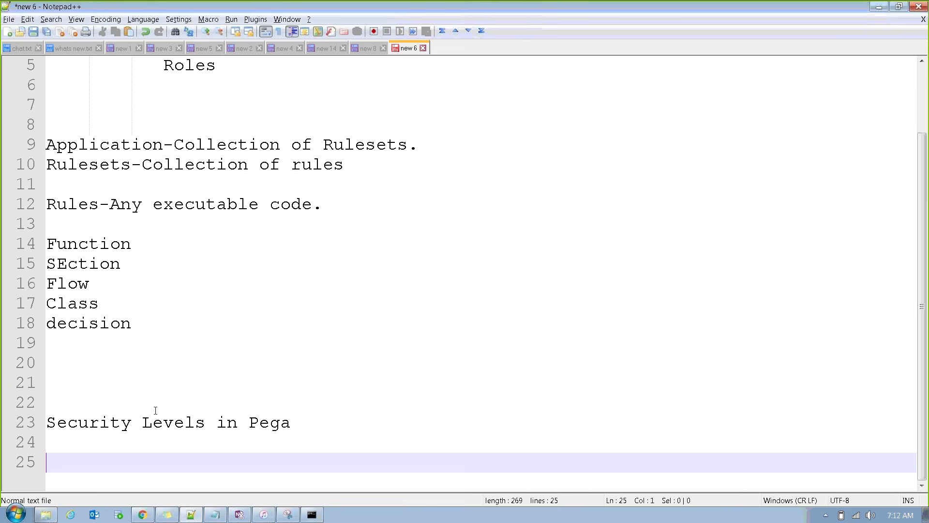
type("Acce")
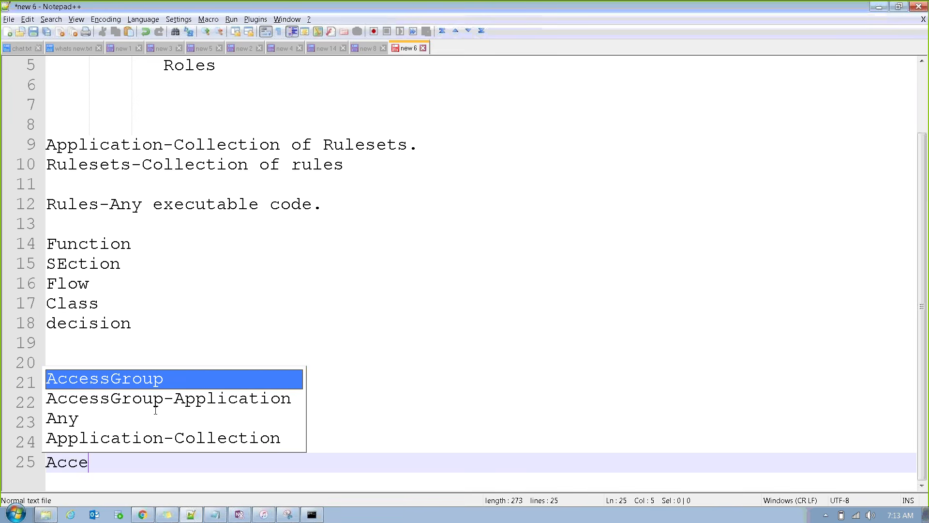
type("ss group")
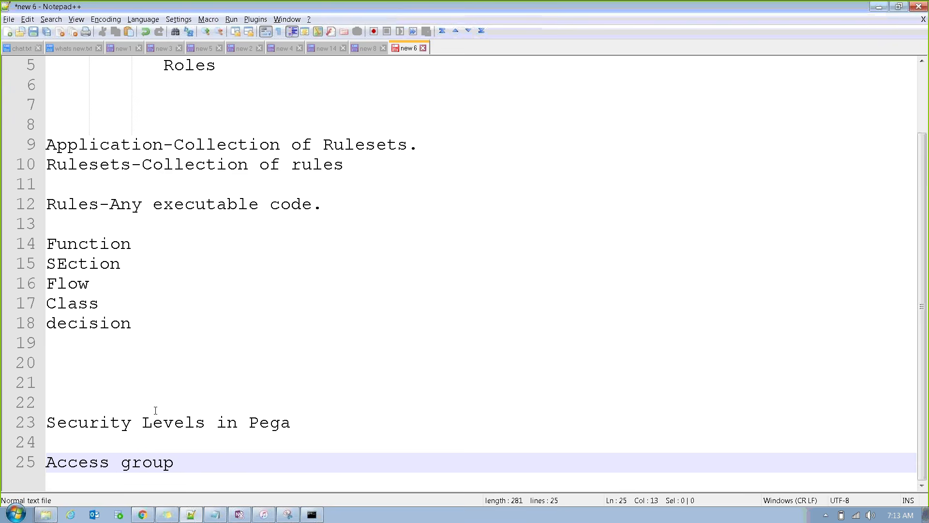
key("Return")
key("Return")
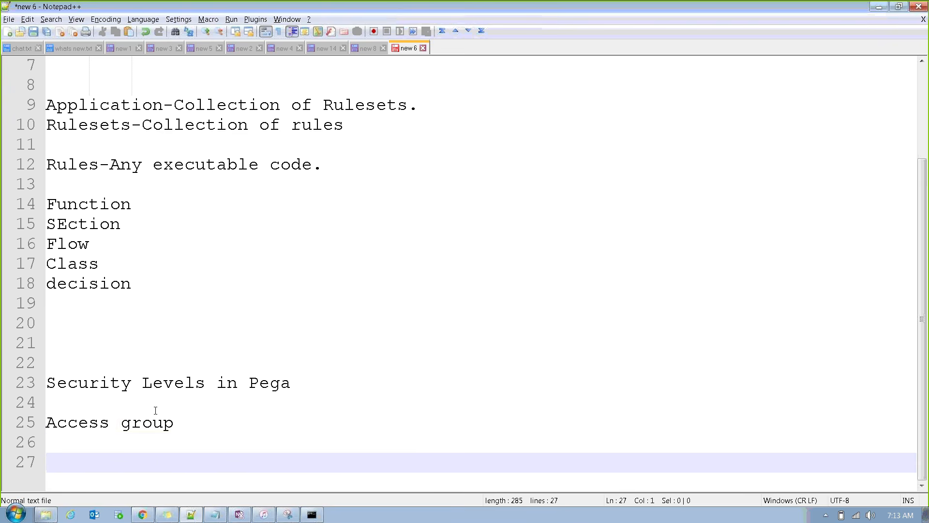
Step: Add "Access roles", "Role to object" and "Priveleges" below Access group, separated by blank lines
type("Access roles")
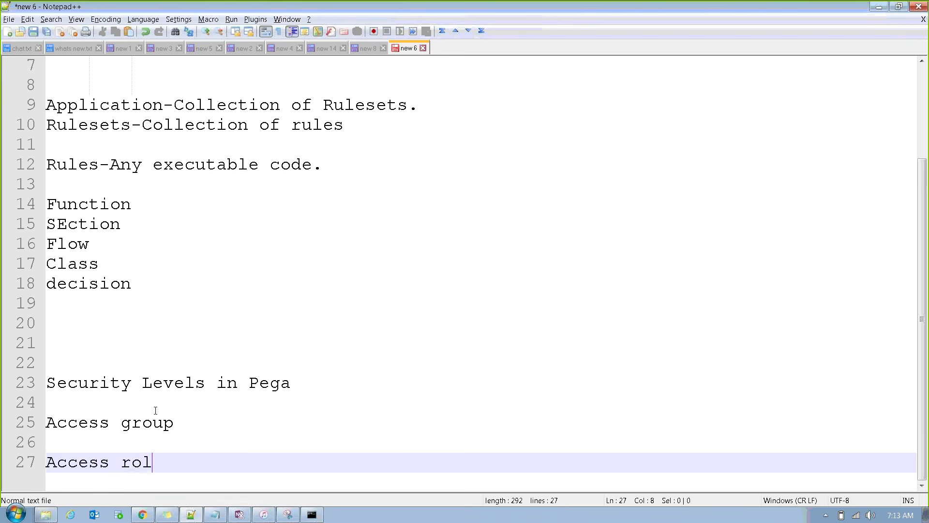
key("Return")
key("Return")
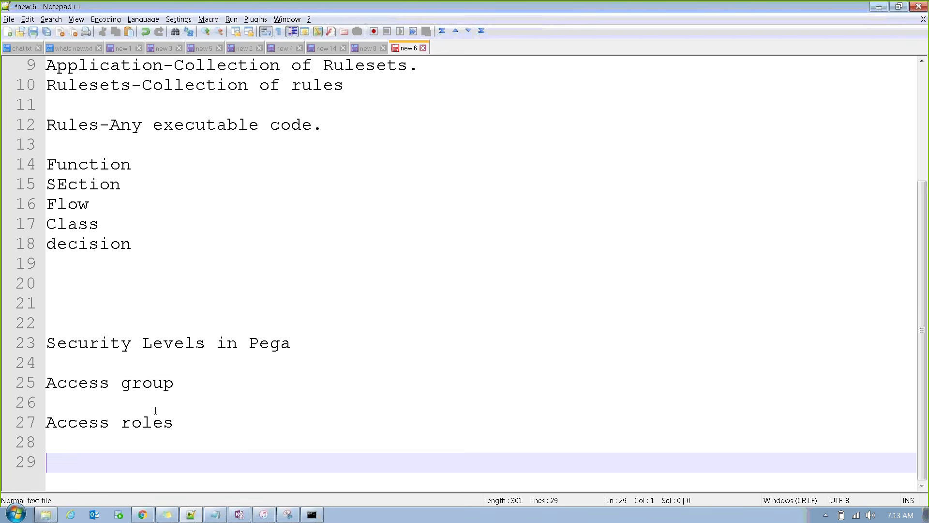
type("Role to object")
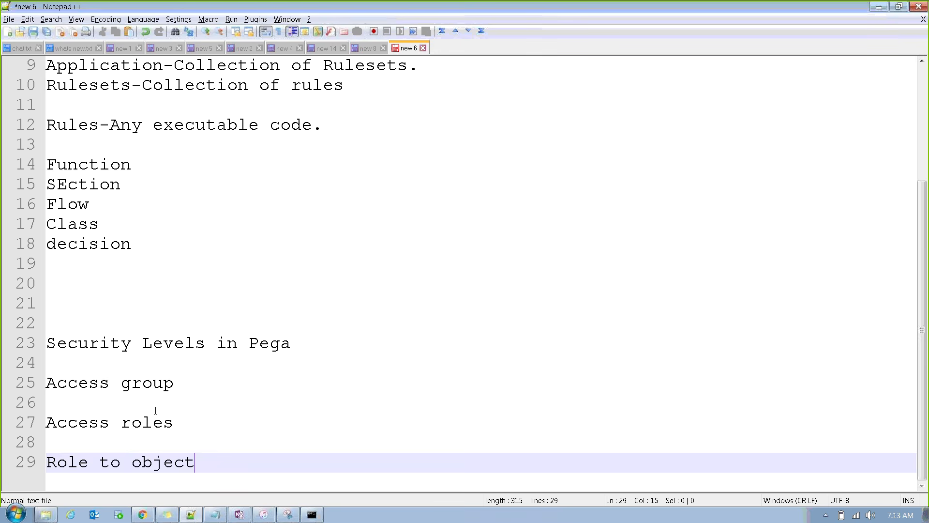
key("Return")
key("Return")
type("Priveleges")
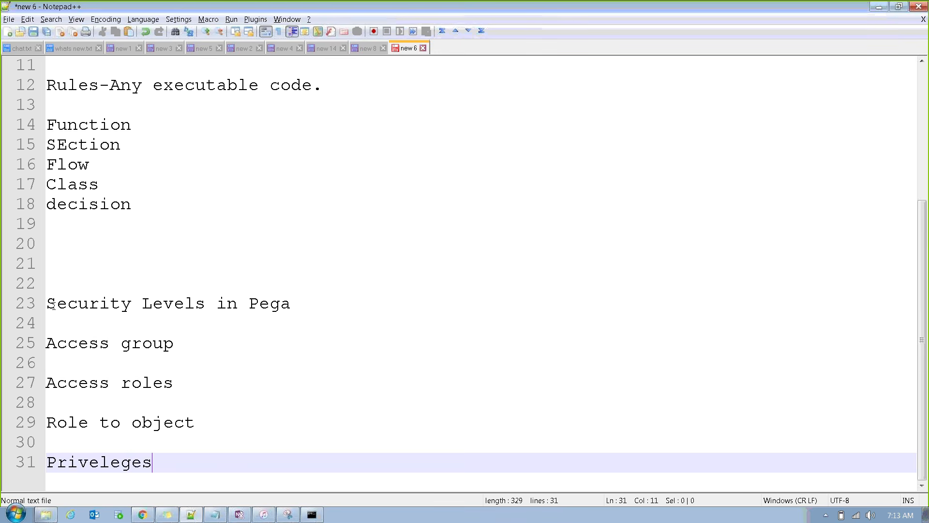
Step: Highlight the Security Levels in Pega heading and the Access group entry, checking the EBanking access group record in between
left_click_drag(48, 304, 316, 307)
left_click(182, 343)
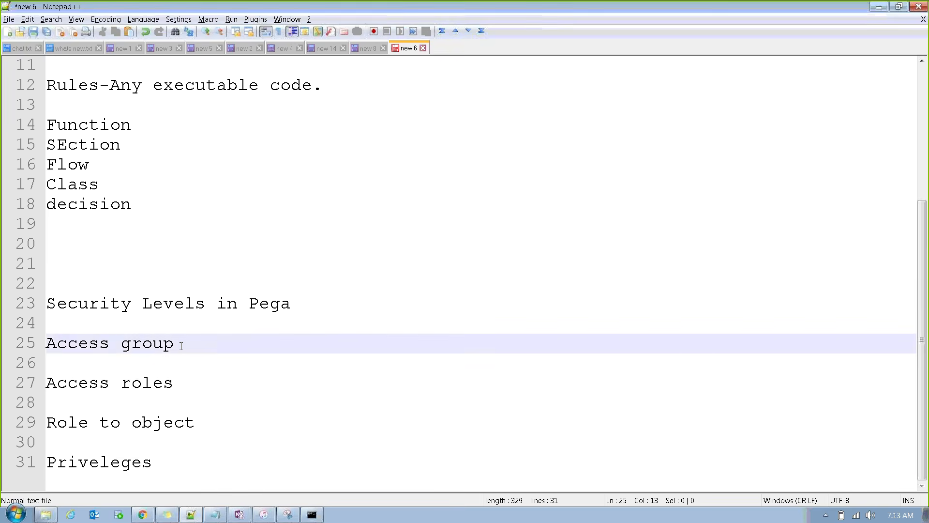
key("alt+Tab")
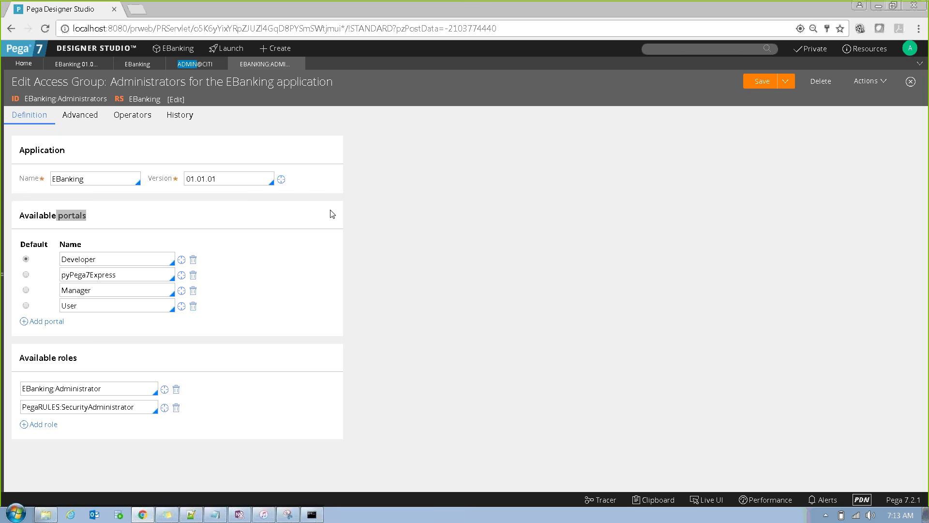
key("alt+Tab")
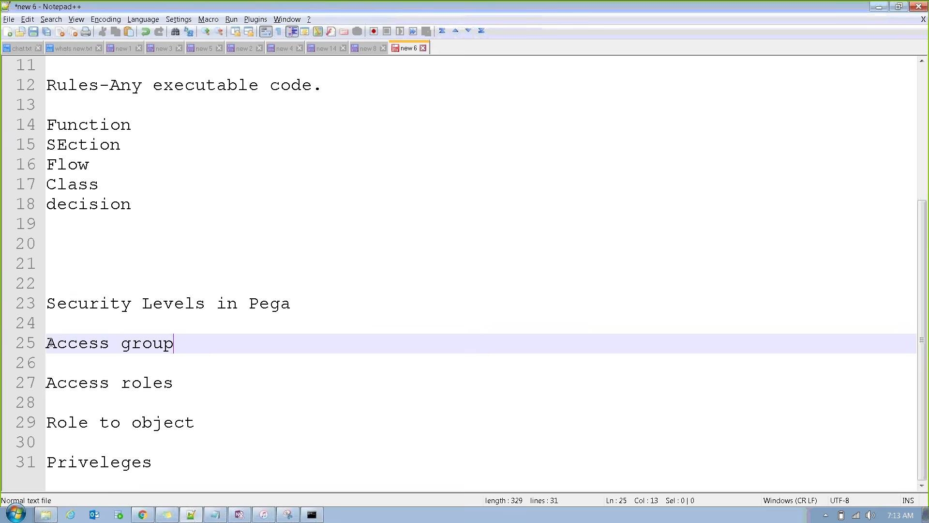
left_click_drag(47, 344, 207, 348)
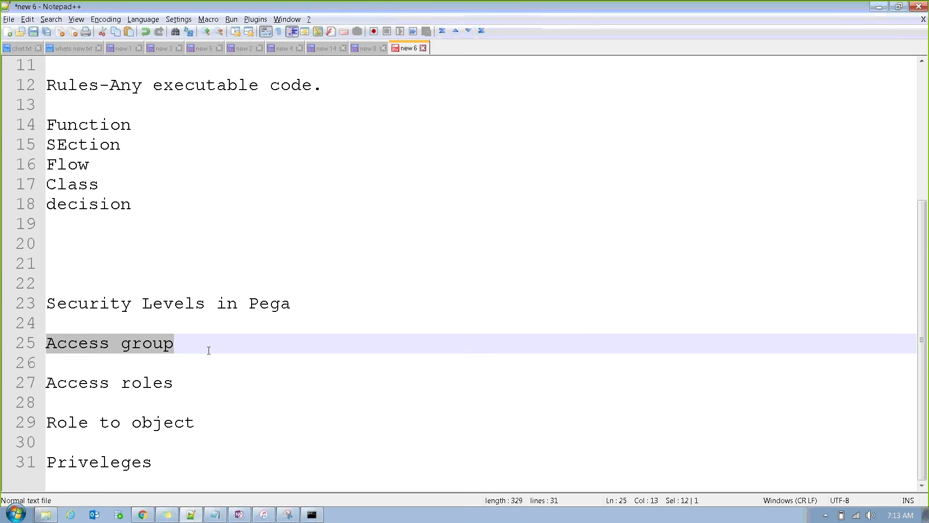
left_click(209, 350)
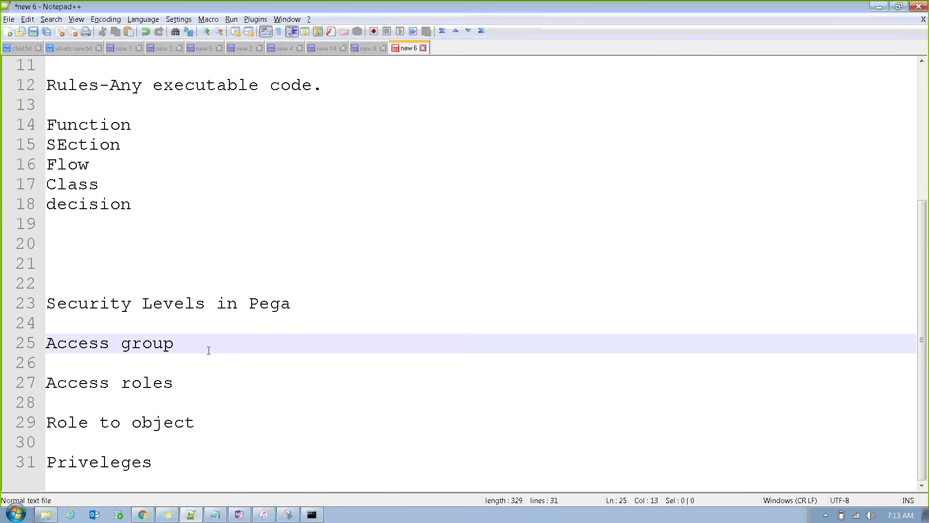
Step: Highlight AccessGroup, Application, Portal and Roles one after another in the access group lines at the start of the notes
key("ctrl+Home")
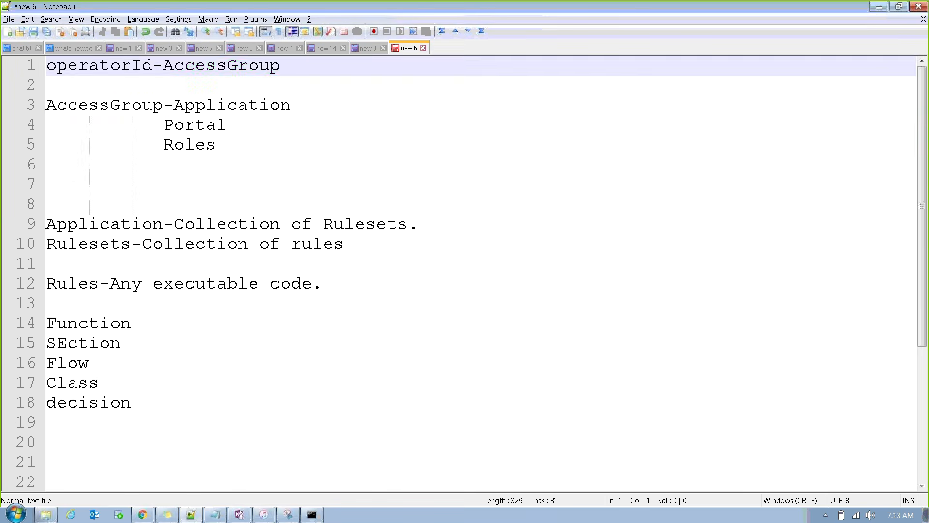
double_click(89, 105)
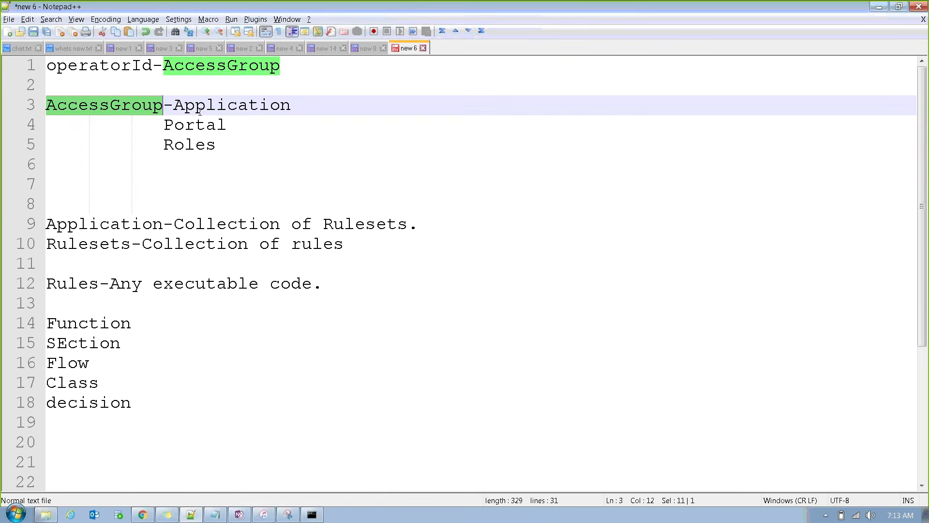
double_click(201, 108)
double_click(198, 124)
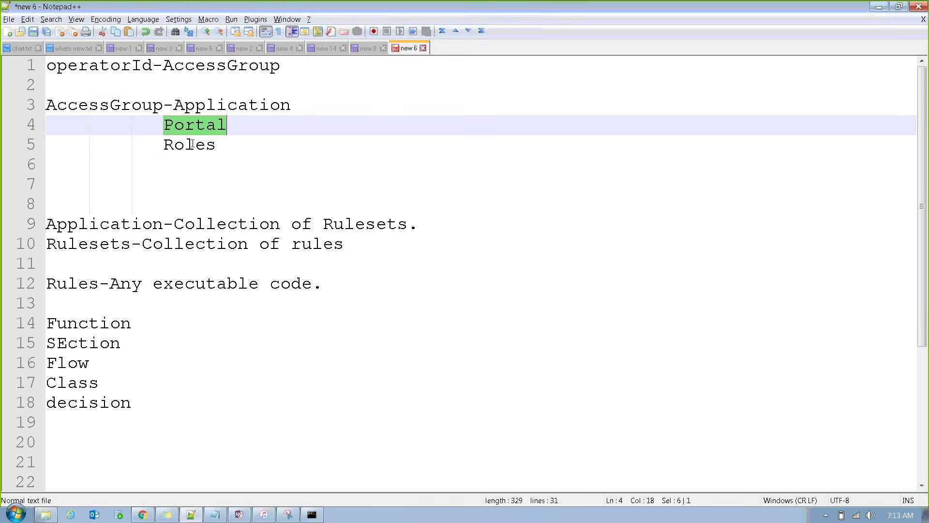
double_click(194, 145)
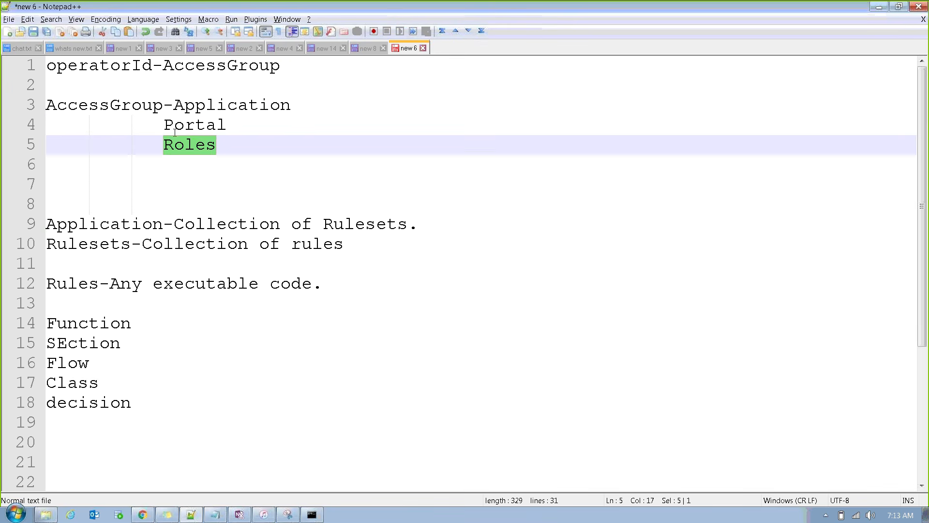
Step: Highlight Application and Portal one after the other in the access group lines at the start of the notes
left_click(174, 105)
left_click_drag(174, 105, 310, 105)
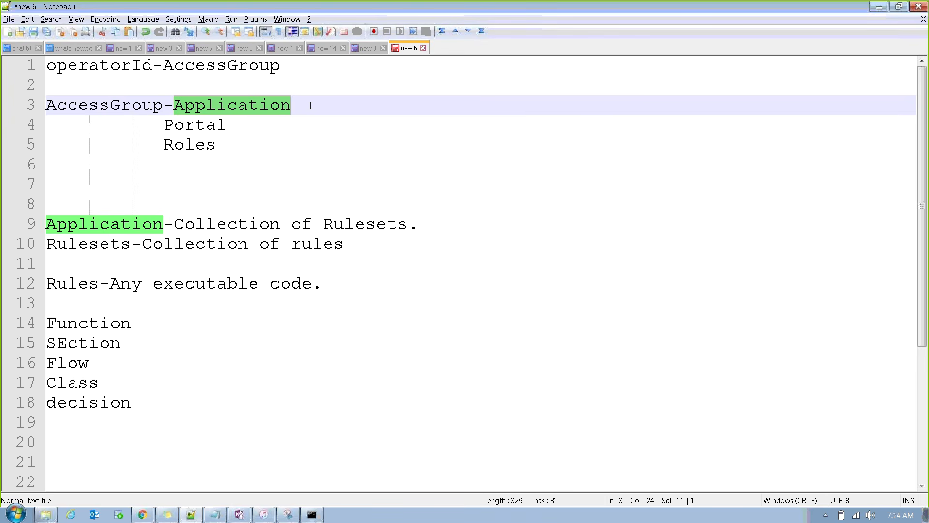
double_click(187, 124)
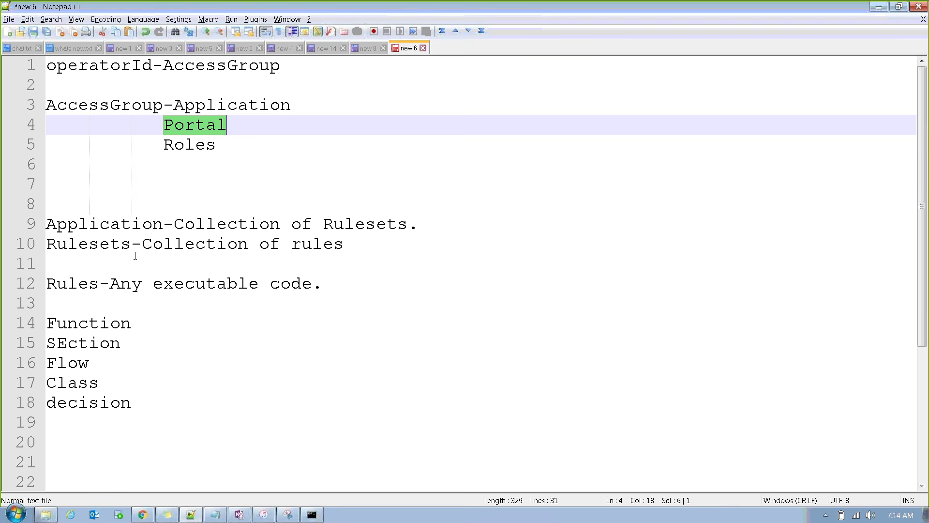
Step: Delete the Application, Rulesets and Rules notes with their rule list, and the extra blank lines above the Security Levels in Pega heading
left_click_drag(249, 420, 41, 205)
key("Delete")
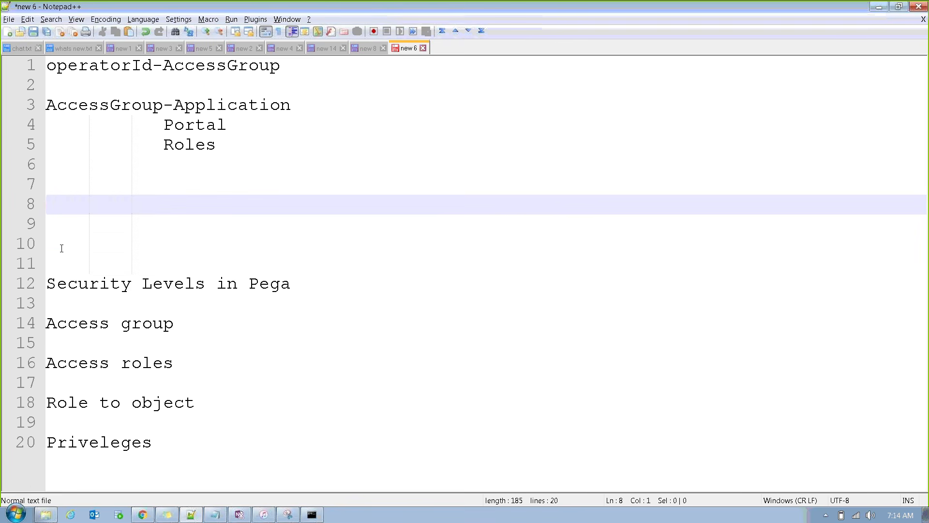
key("Delete")
key("Delete")
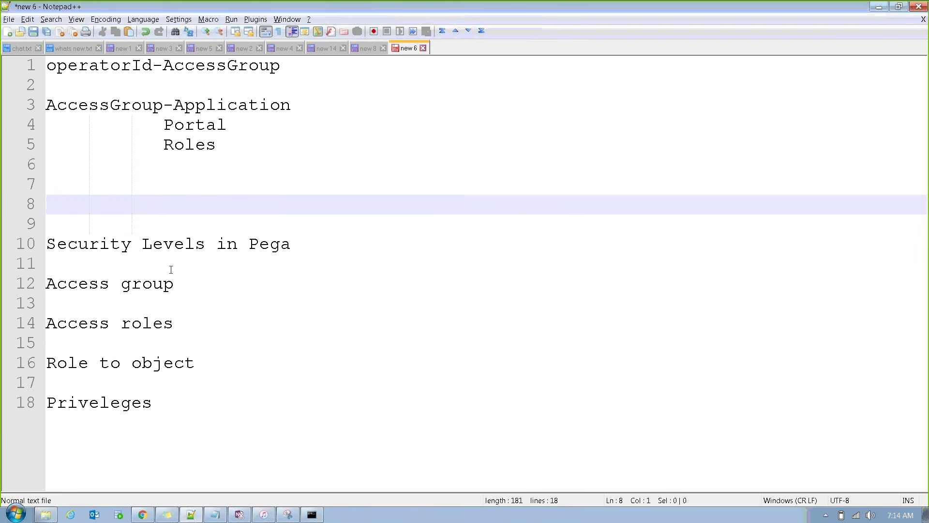
Step: Append "-Portal" to the Access group entry under the security levels heading
left_click(179, 283)
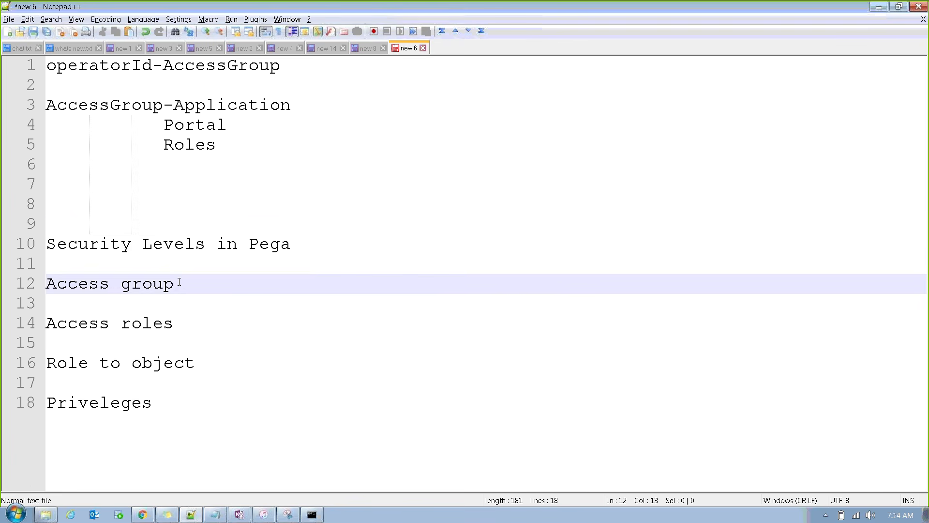
type("-Portal")
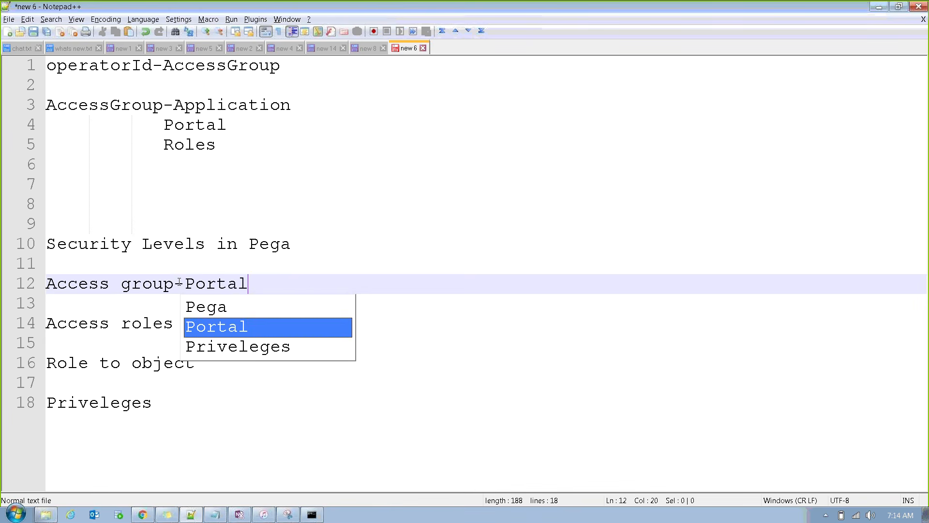
left_click(311, 283)
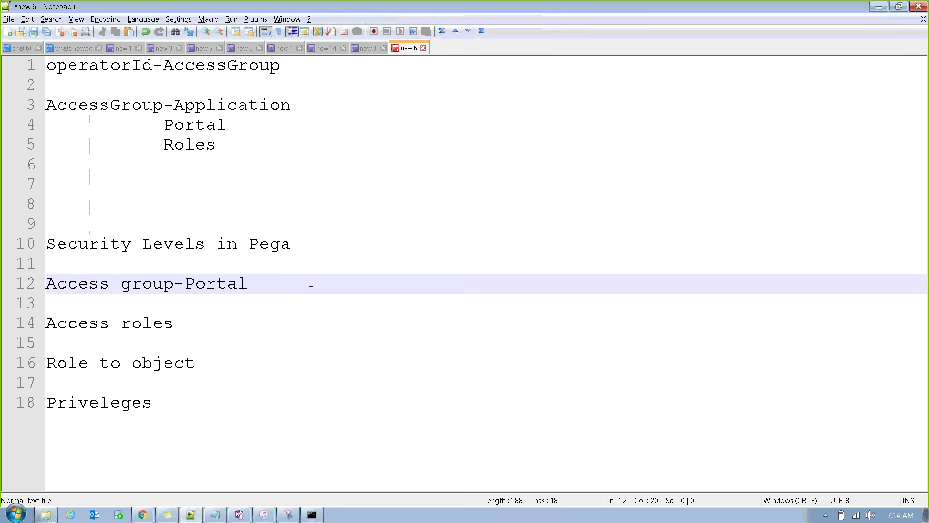
type(",")
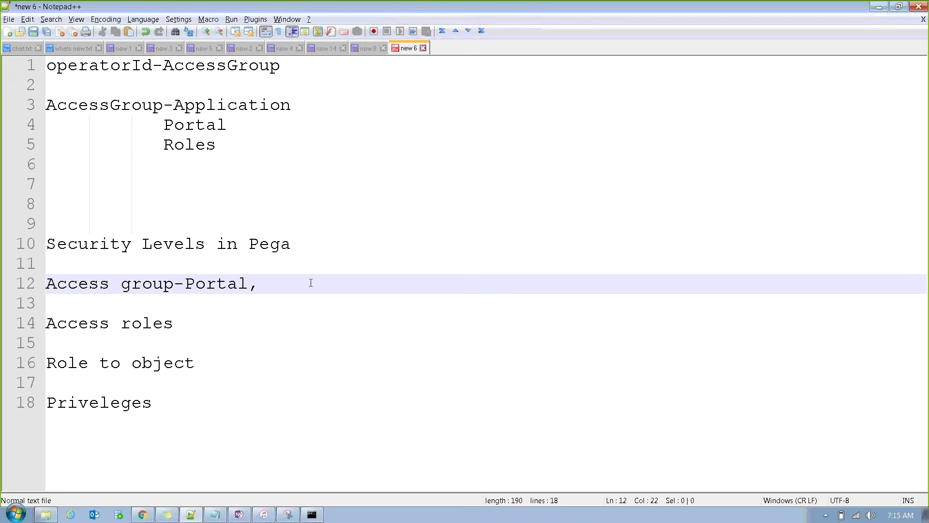
type("Role")
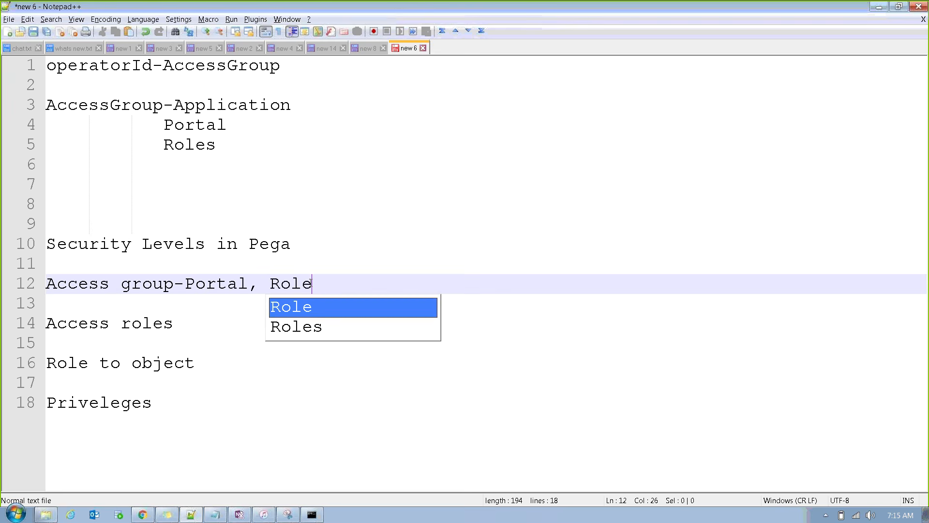
left_click(351, 283)
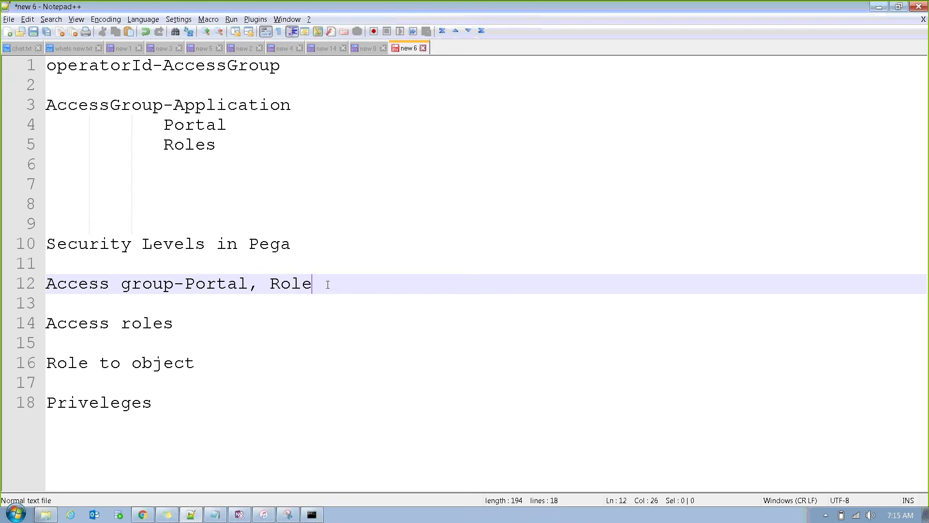
left_click_drag(325, 284, 249, 284)
key("BackSpace")
Step: Highlight the Access roles entry, and Portal and Access group in the entry above it
left_click_drag(175, 324, 46, 323)
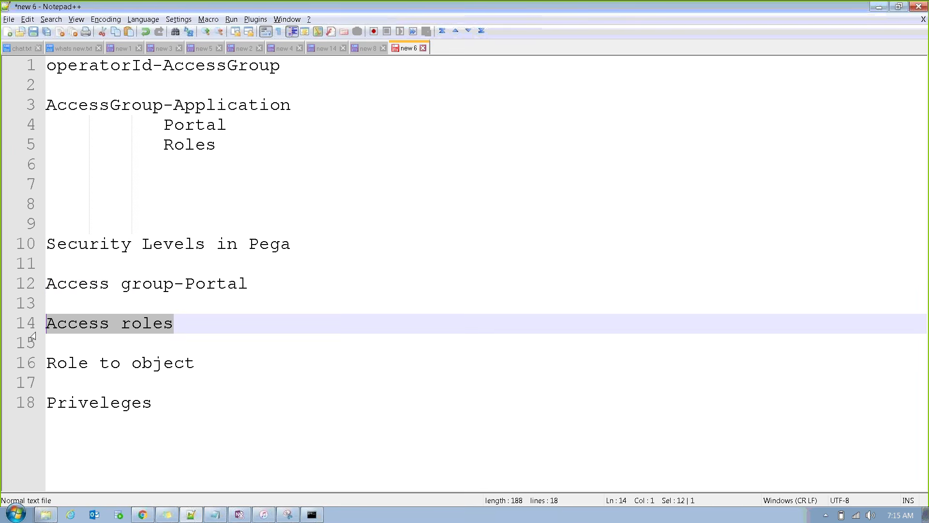
left_click_drag(188, 283, 266, 282)
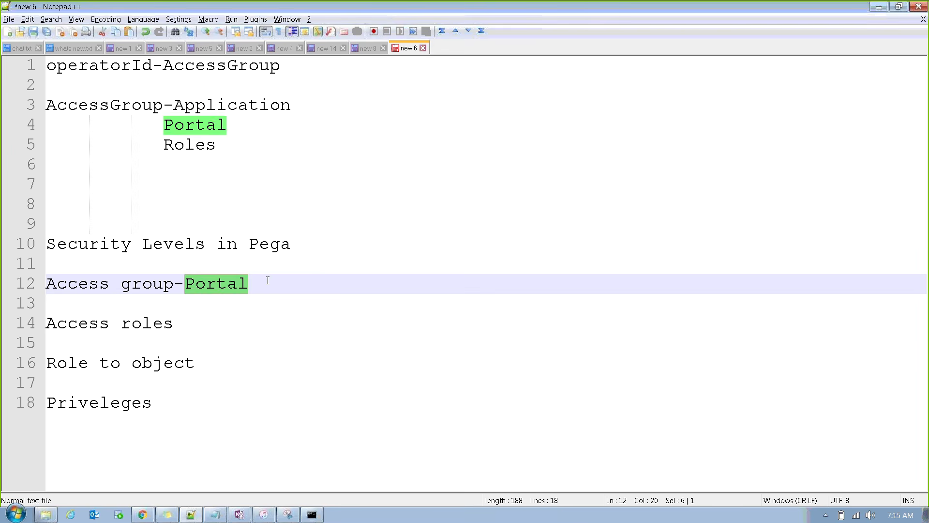
left_click_drag(174, 284, 27, 284)
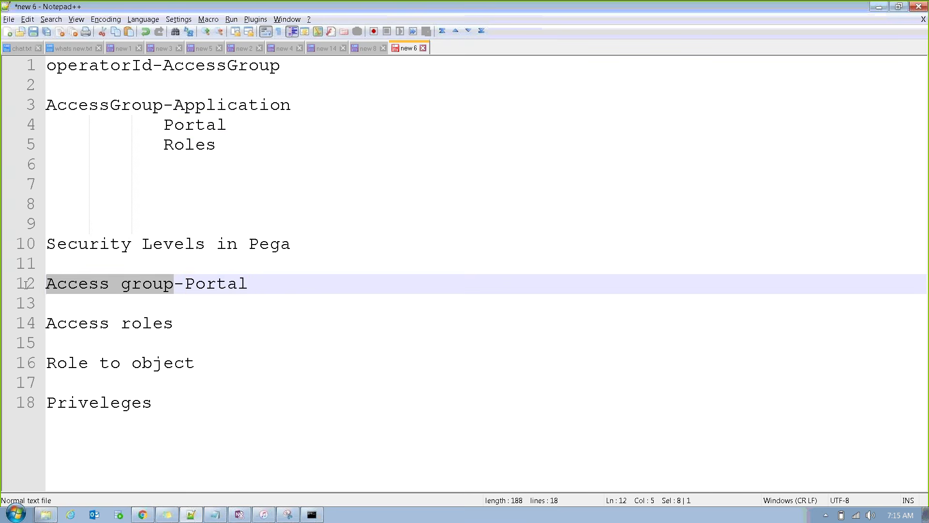
Step: Extend the Access roles entry with "-Content on teh screen can be controlled using "Roles"", keeping Roles in quotation marks
left_click(187, 321)
type("-C")
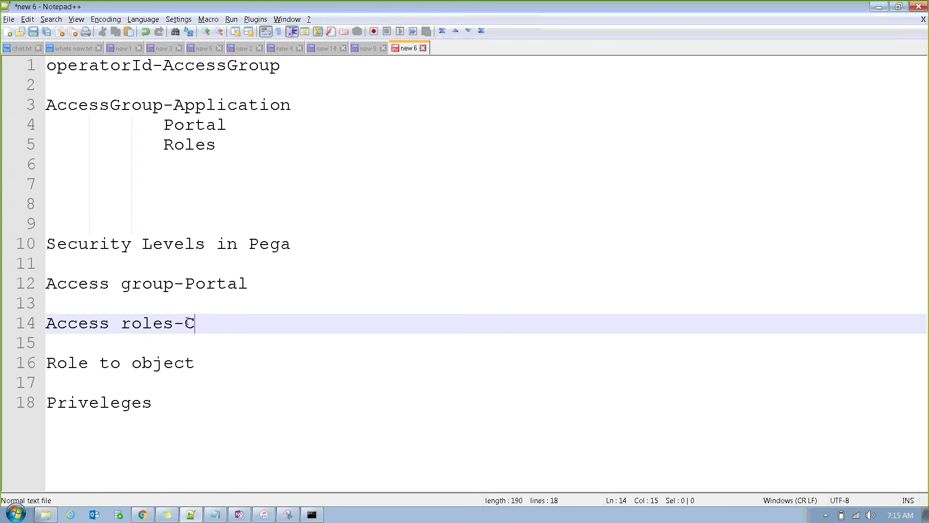
type("ontent on teh screen")
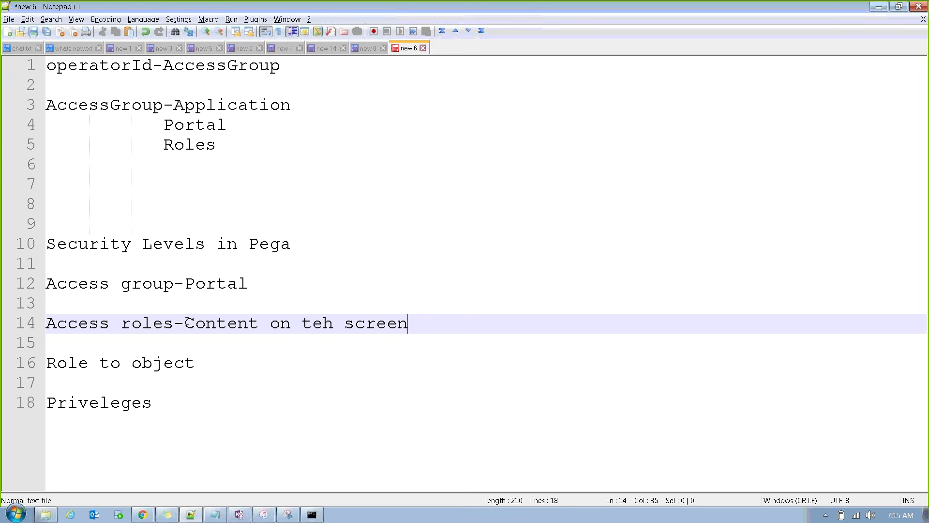
type(" ca")
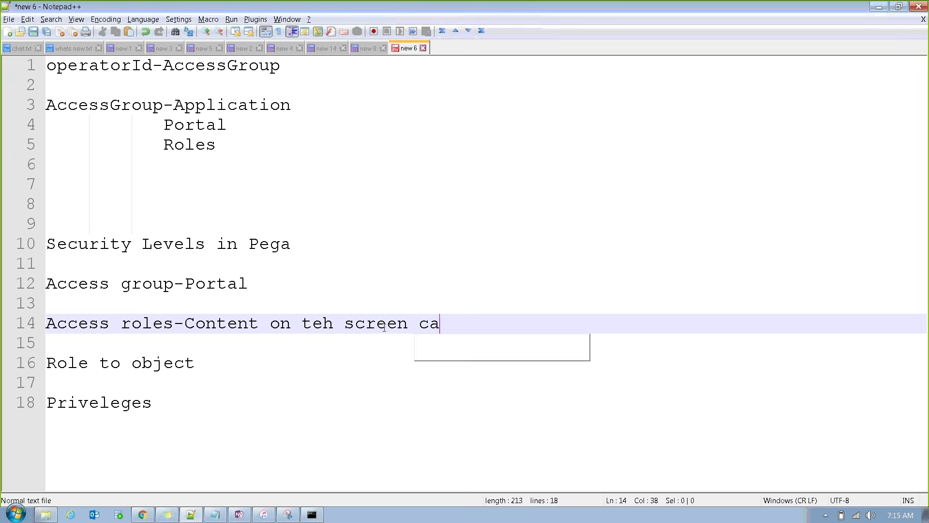
type("n be con")
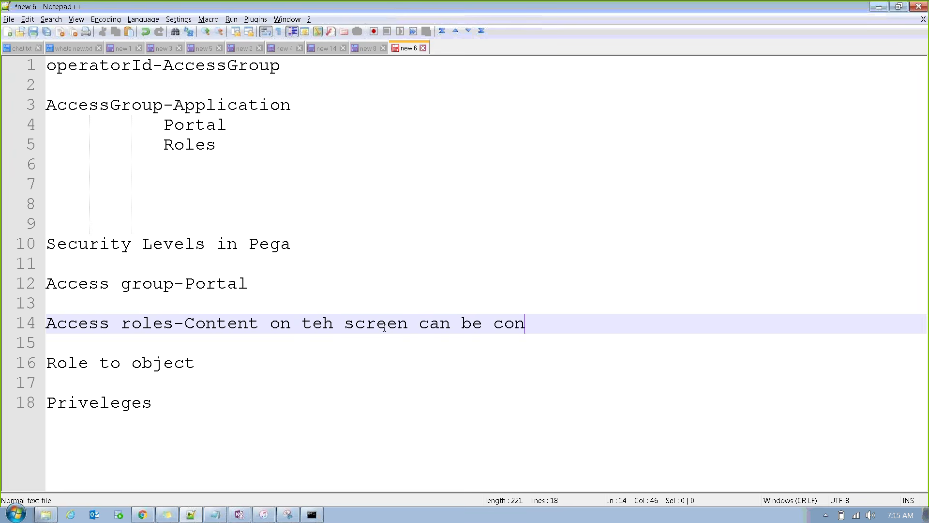
type("trolled usi")
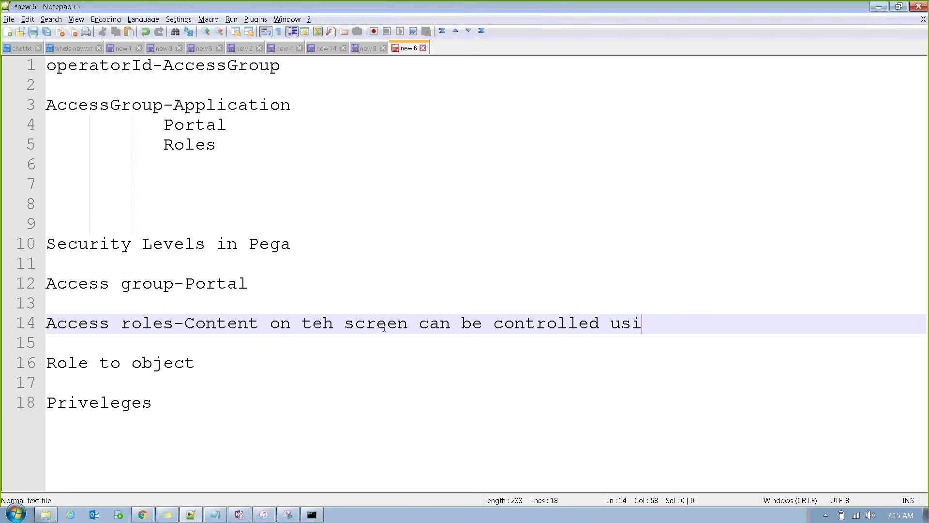
type("ng Roles")
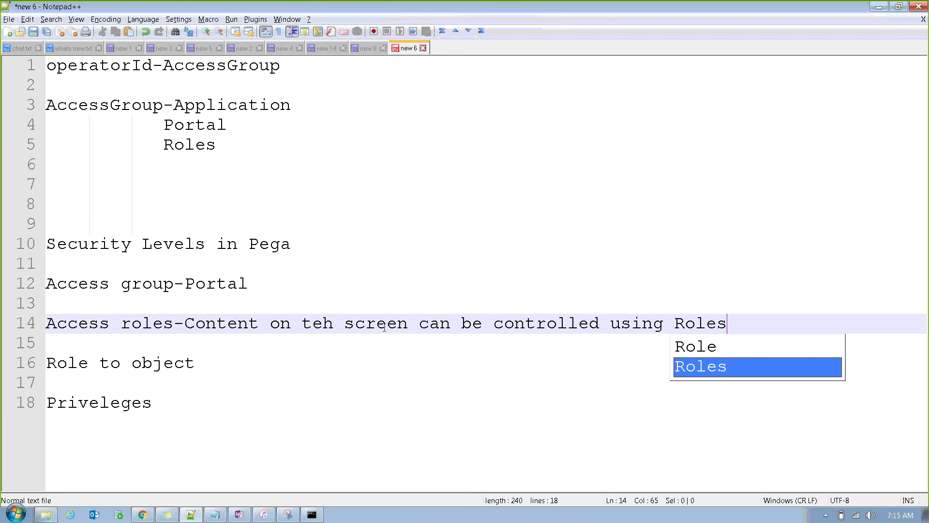
type("\"")
key("Left")
key("Left")
key("Left")
key("Left")
key("Left")
key("Left")
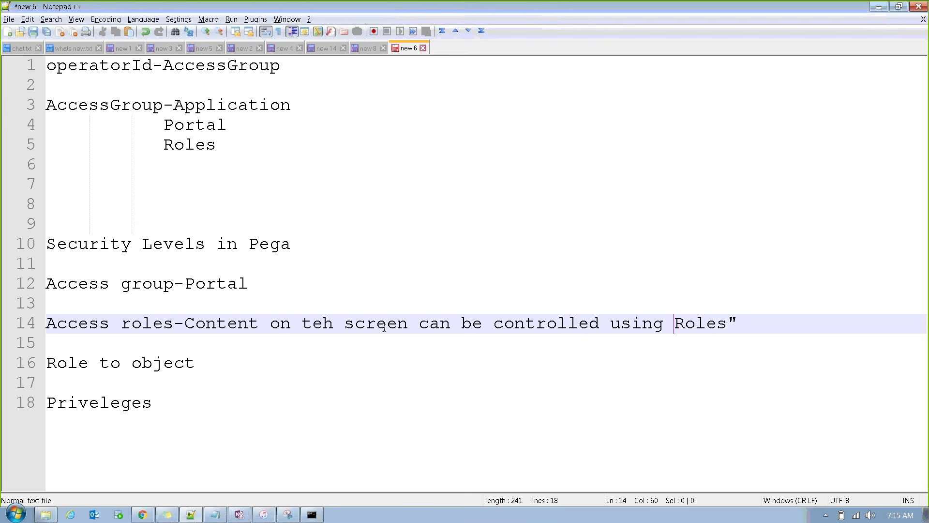
type("\"")
Step: Insert blank lines below the Access roles entry and highlight the EBanking:Administrator role in the Pega access group record before returning to Notepad++
key("Return")
key("Return")
key("Return")
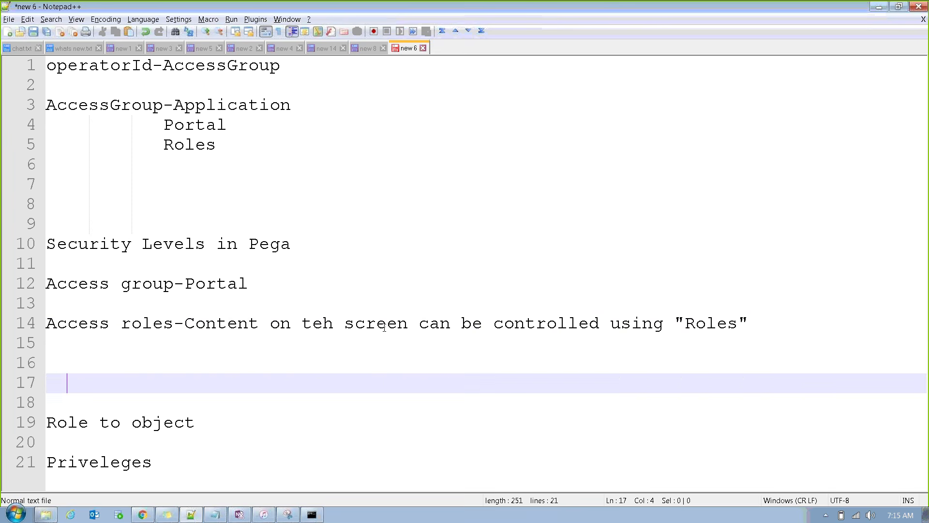
key("Up")
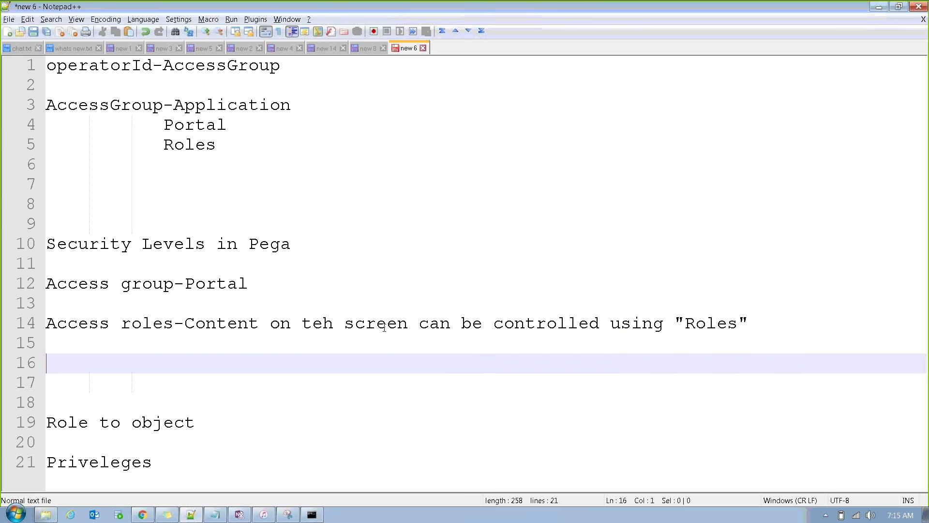
key("alt+Tab")
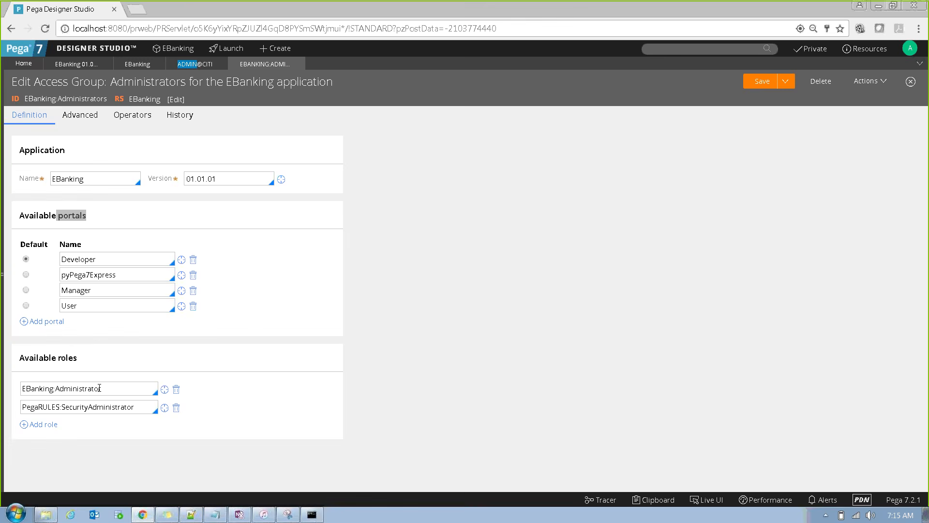
triple_click(156, 388)
key("alt+Tab")
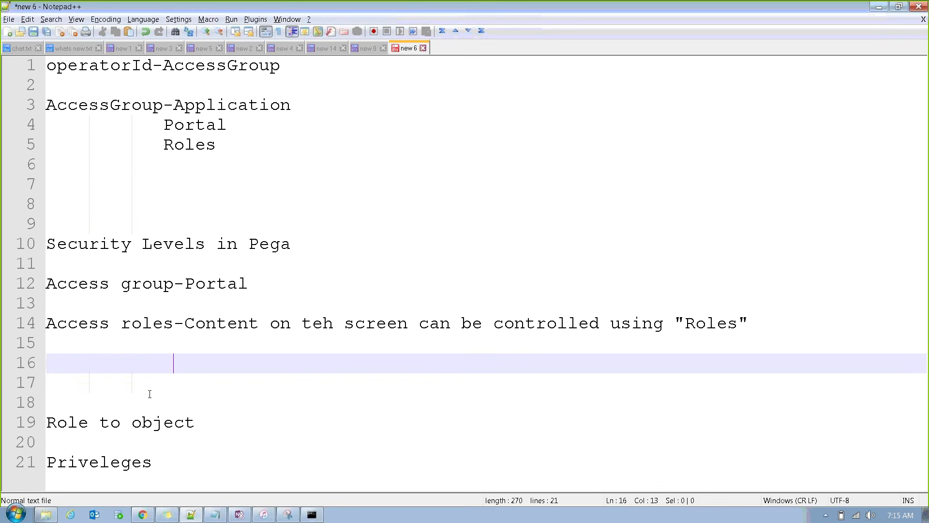
Step: Add the sample role "Citibank:LEAD" on its own line below the Access roles entry
left_click(149, 393)
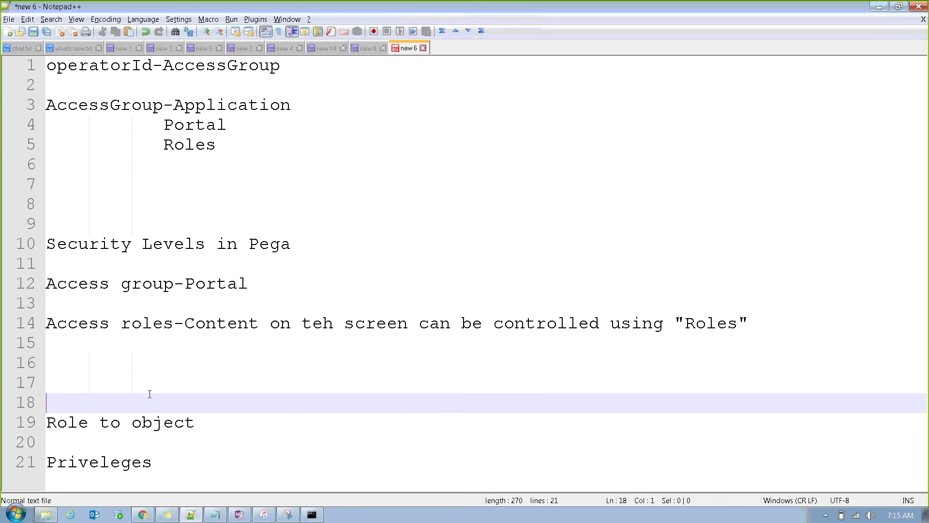
key("Up")
key("Up")
type("C")
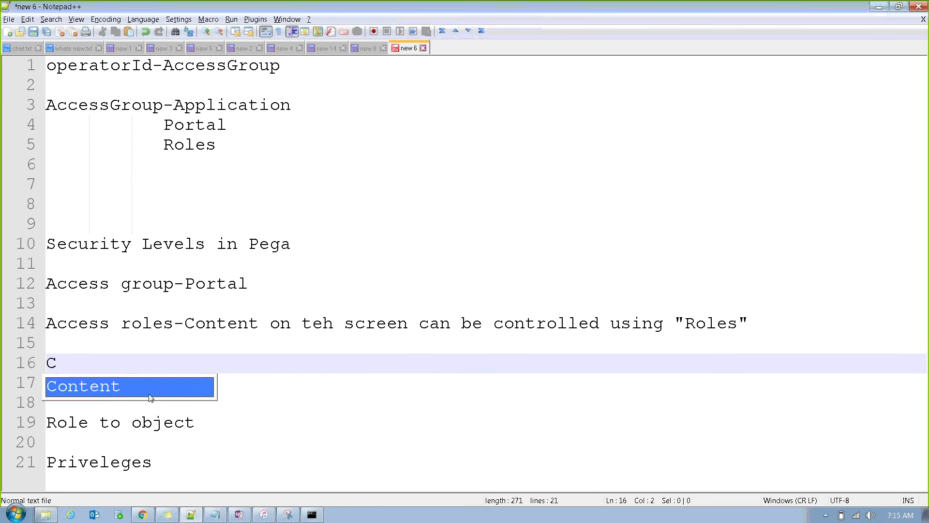
type("itibank:")
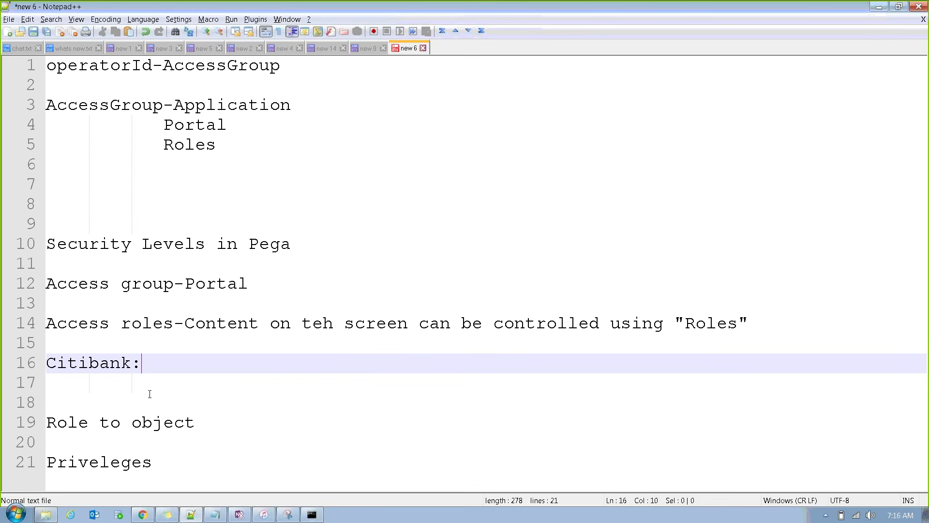
type("LEAD")
Step: Highlight the Citibank:LEAD line several times and glance at the available roles in the EBanking access group record in Pega
left_click_drag(194, 364, 57, 366)
left_click(193, 383)
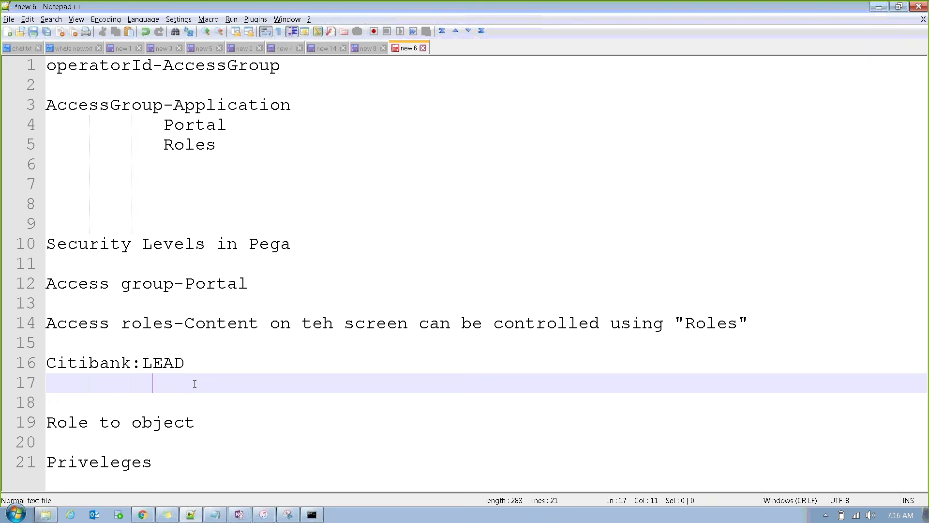
left_click_drag(47, 363, 201, 364)
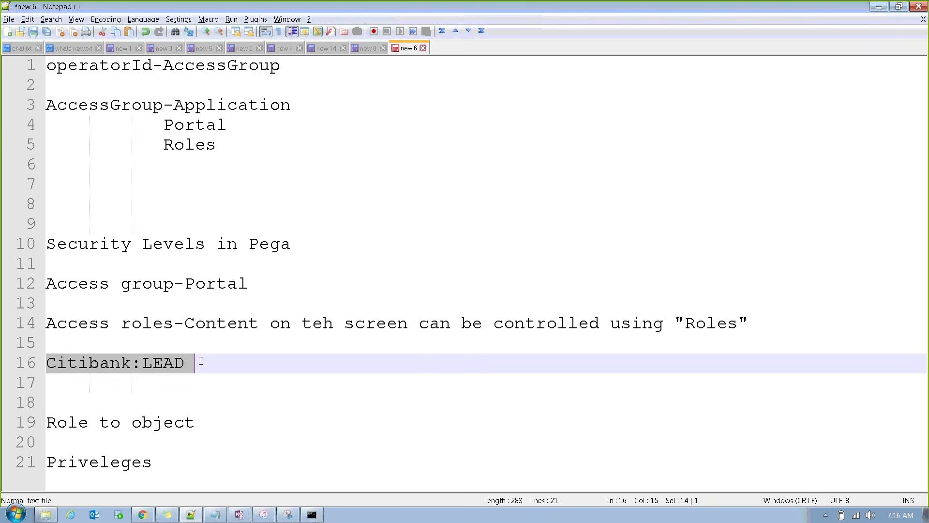
key("shift+End")
left_click(200, 362)
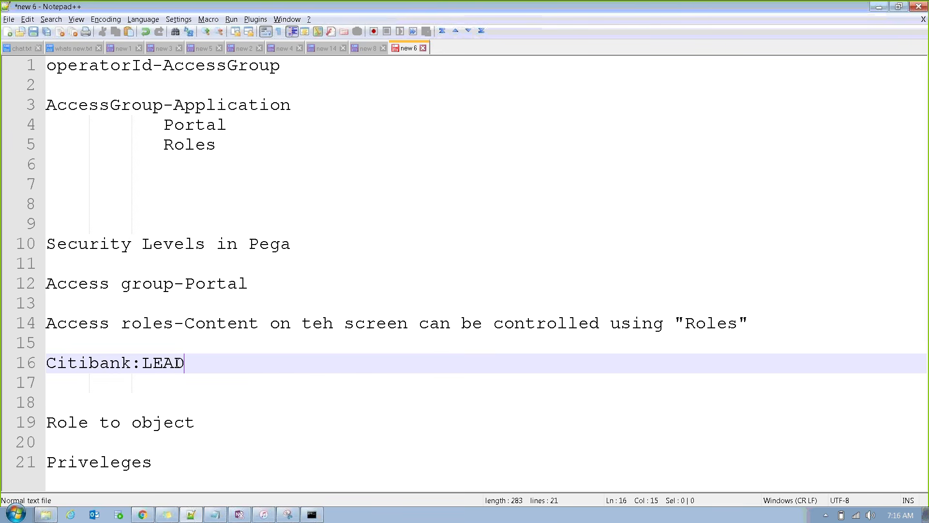
left_click_drag(184, 363, 34, 362)
left_click(230, 360)
key("alt+Tab")
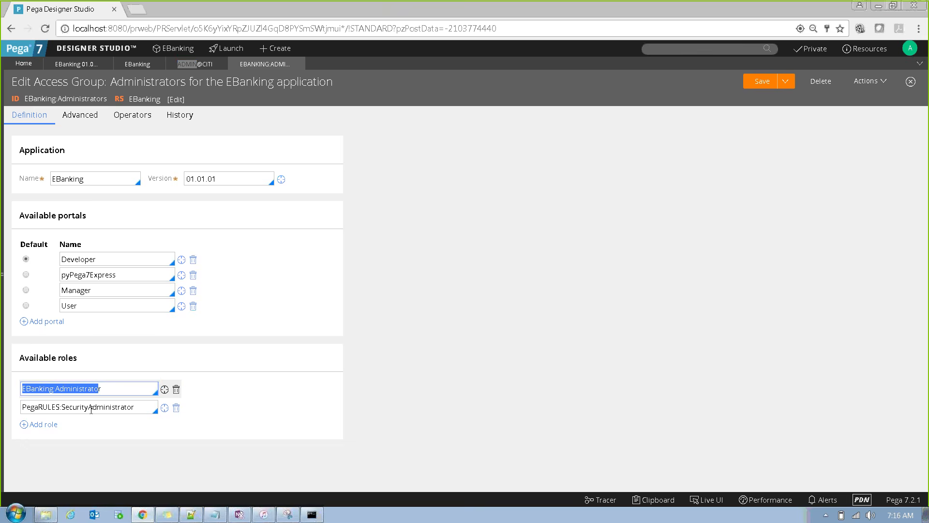
key("alt+Tab")
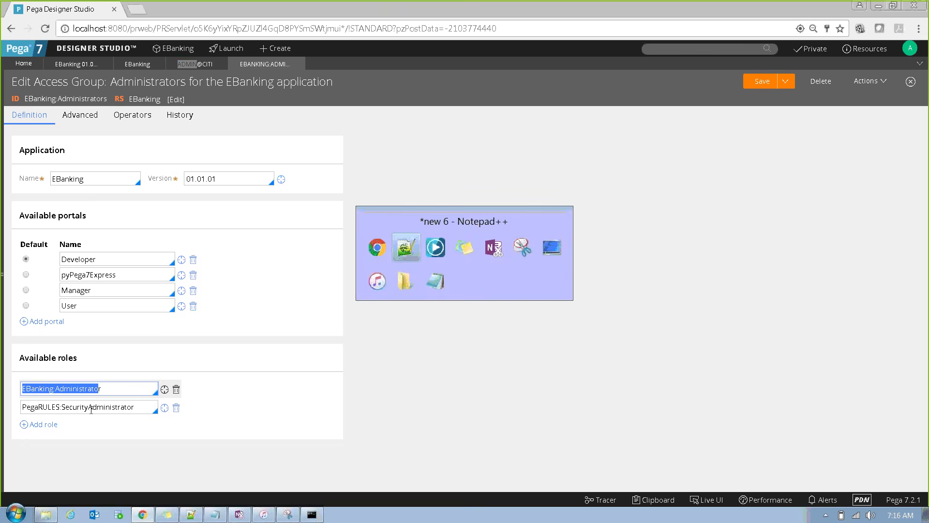
Step: Switch to Notepad++ and add the line "Visbile when operator has role" a few lines below Citibank:LEAD
key("Return")
key("Return")
key("Return")
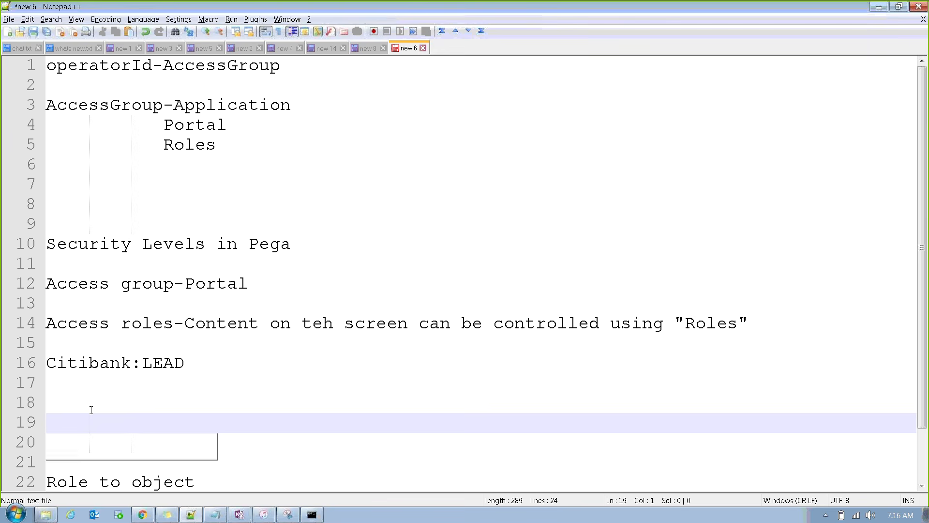
type("Visbile wh")
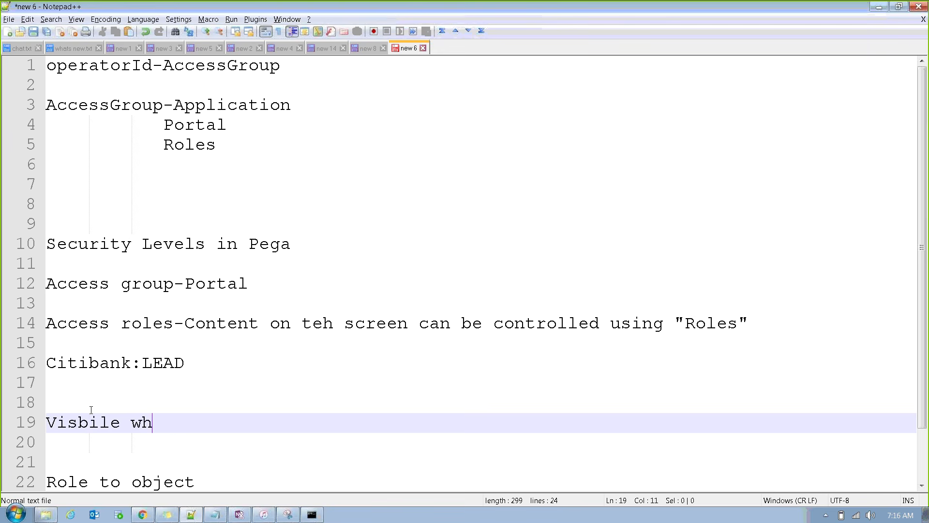
type("en operat")
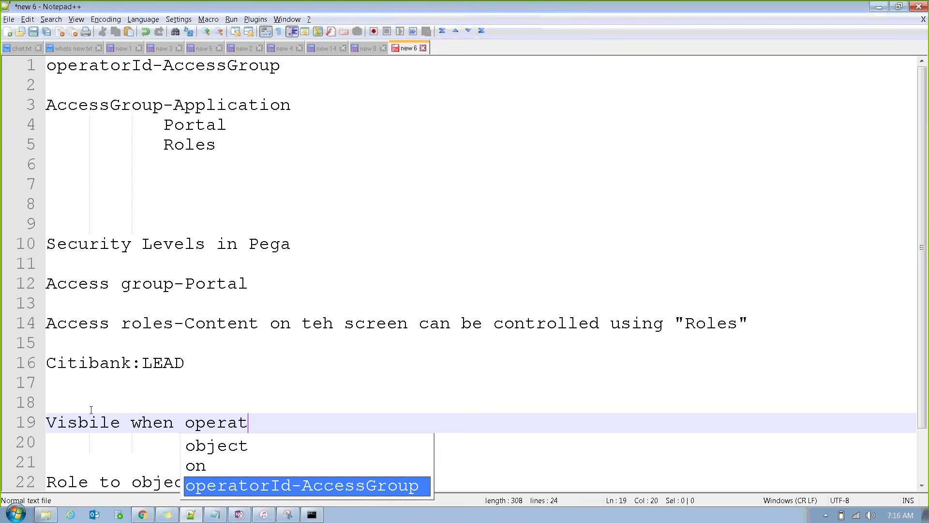
type("or has role")
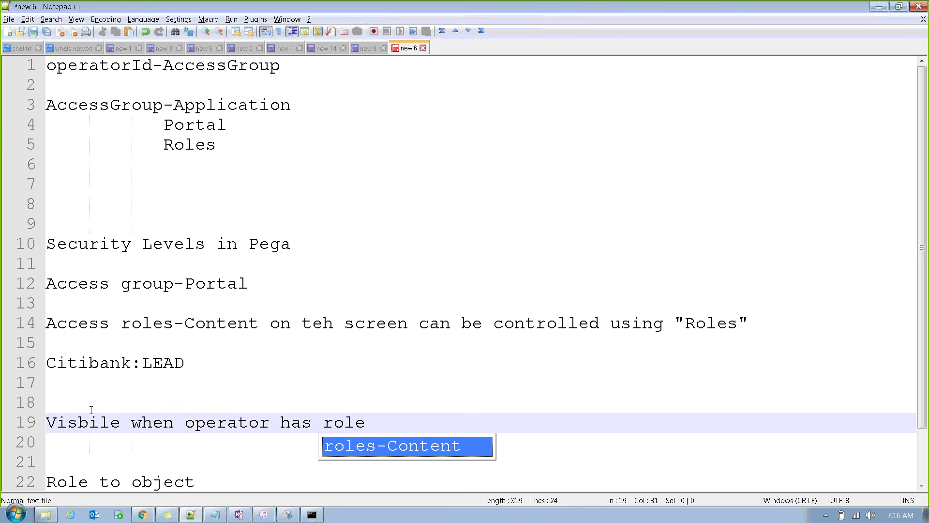
Step: Complete the "Visbile when operator has role" line with a copy of Citibank:LEAD in quotation marks, separated by a tab
left_click_drag(183, 362, 46, 363)
key("ctrl+c")
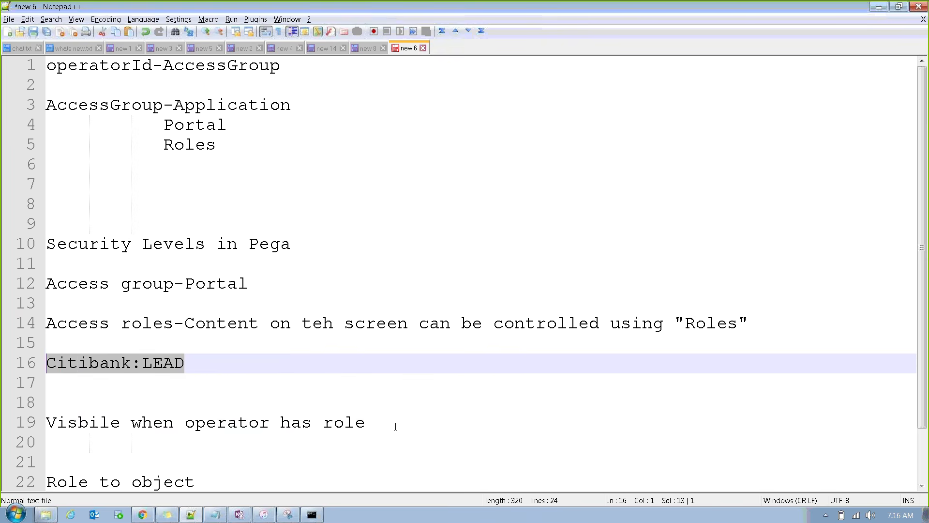
left_click(396, 426)
key("Tab")
type("\"")
key("ctrl+v")
key("End")
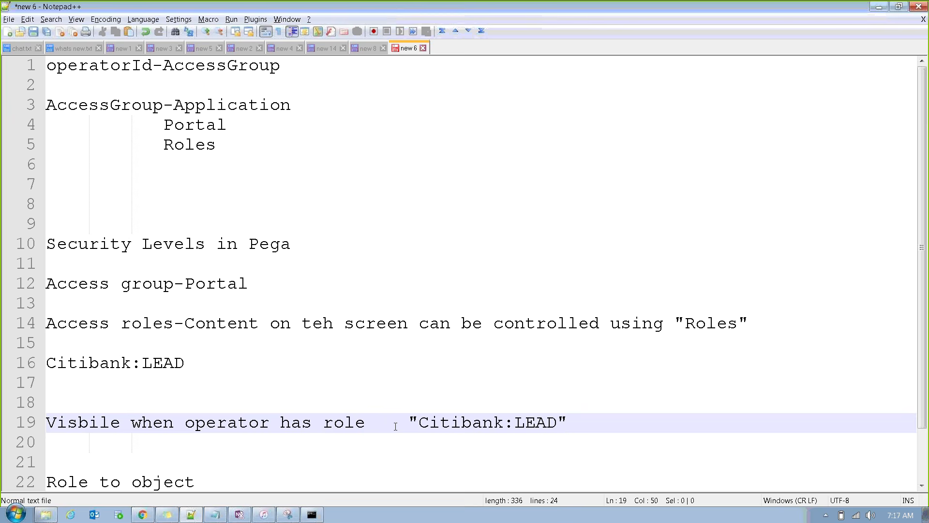
Step: Switch to Pega and highlight the portals and roles headings in the EBanking administrators access group record
key("alt+Tab")
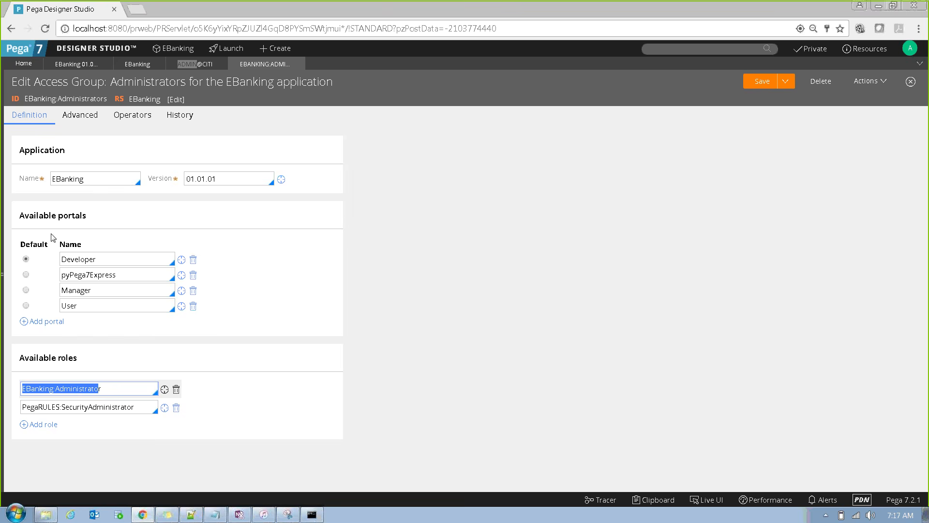
left_click_drag(58, 215, 125, 214)
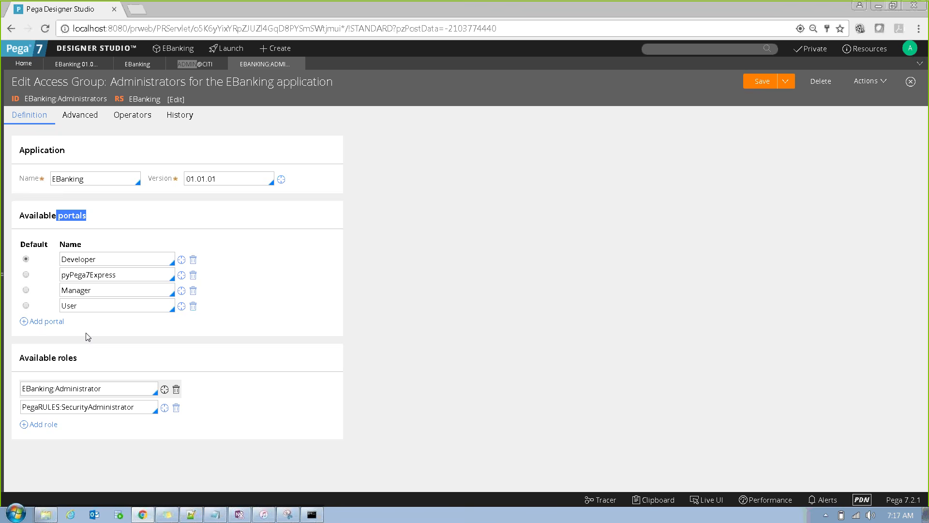
left_click_drag(58, 358, 78, 358)
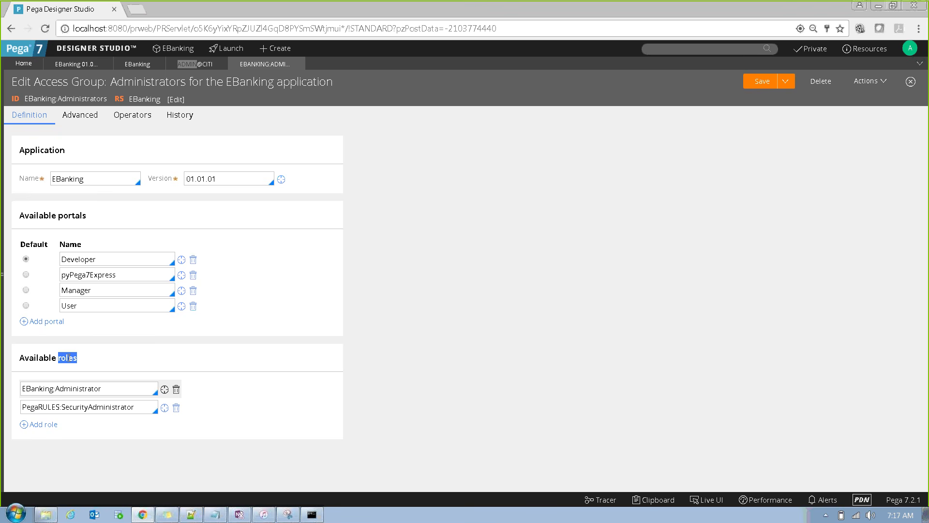
Step: Return to Notepad++ and insert three blank lines between the Role to object and Priveleges entries
key("alt+Tab")
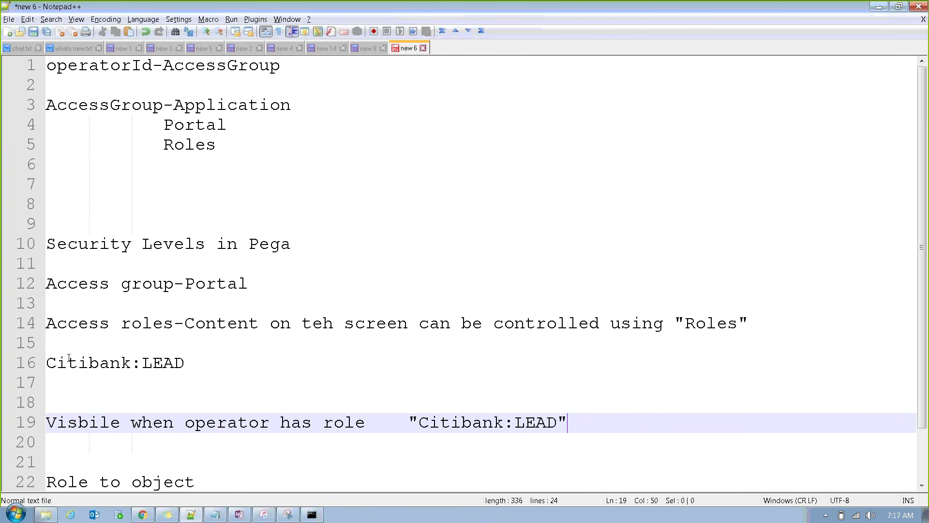
key("Down")
key("Down")
key("Down")
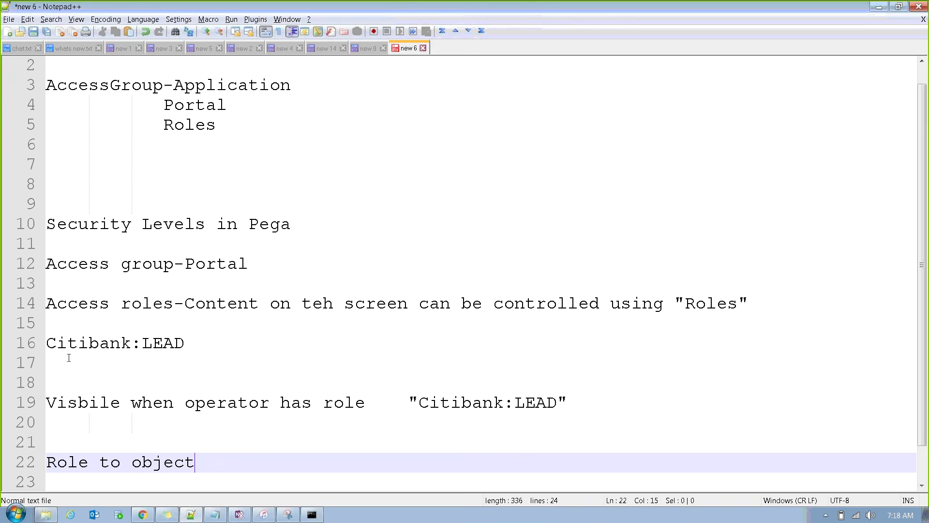
scroll(69, 358, "down", 1)
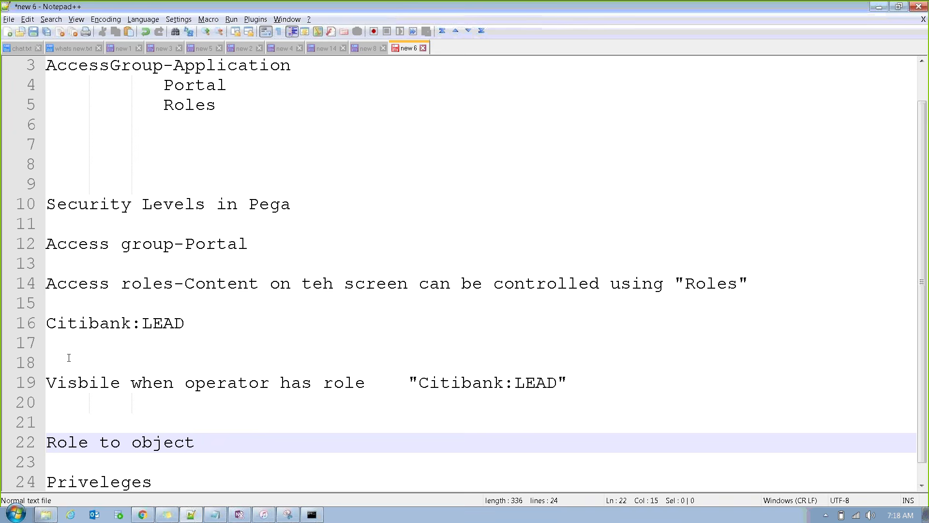
key("Return")
key("Return")
key("Return")
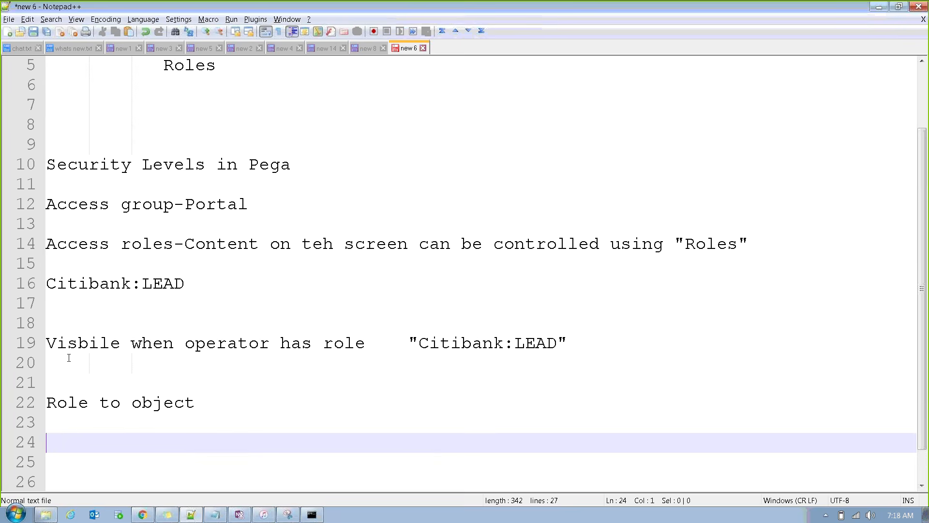
Step: Switch to Pega, list the Access of Role to Object instances from the Security records, and collapse the explorer
key("alt+Tab")
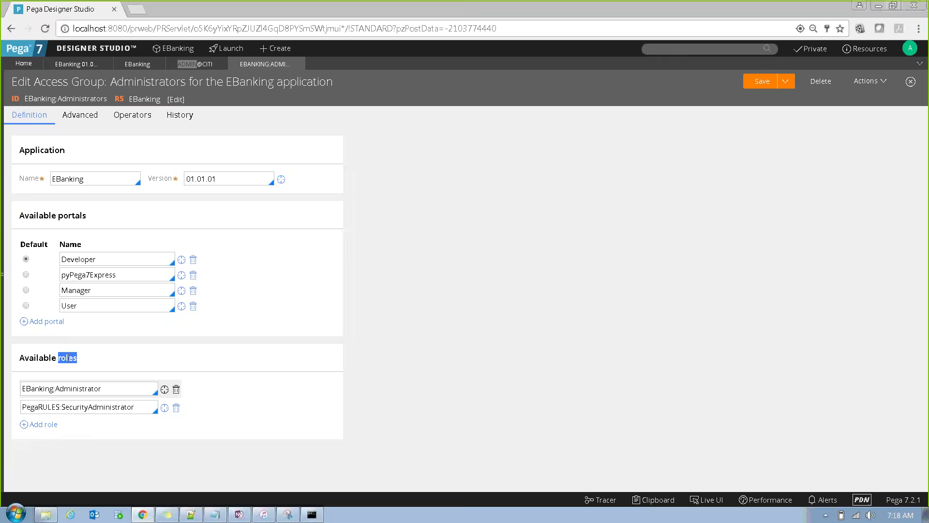
left_click(2, 274)
left_click(15, 269)
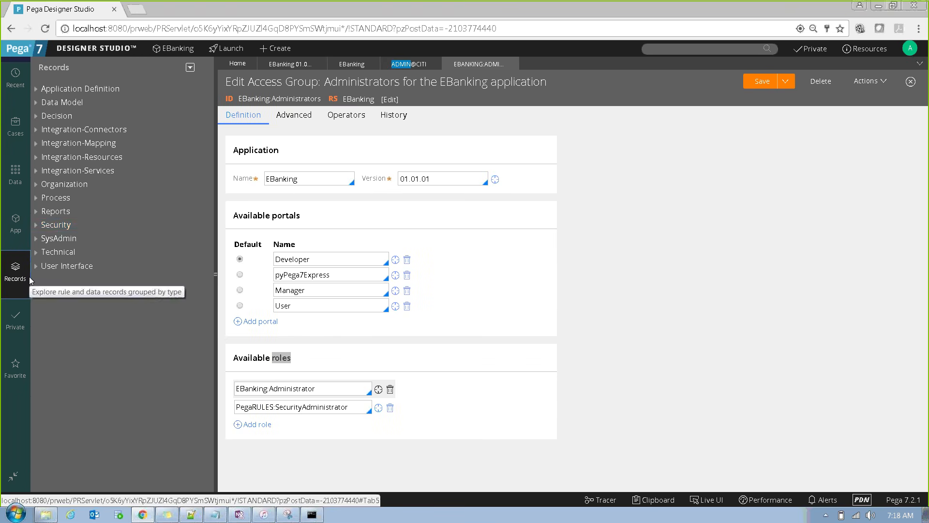
left_click(39, 226)
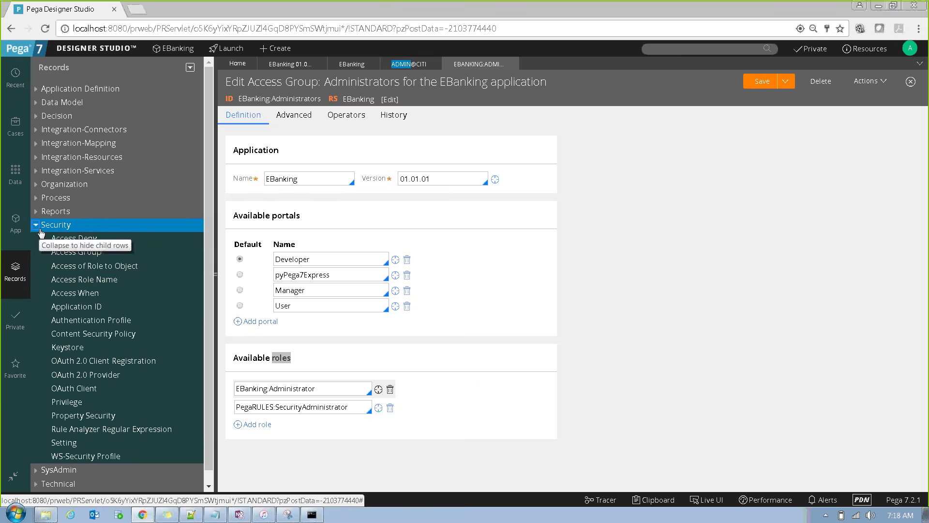
left_click(70, 266)
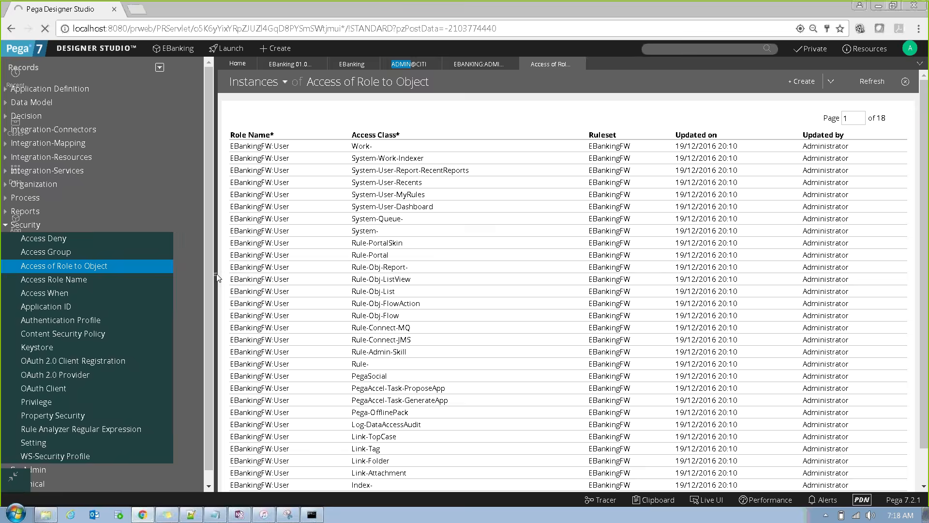
left_click(217, 273)
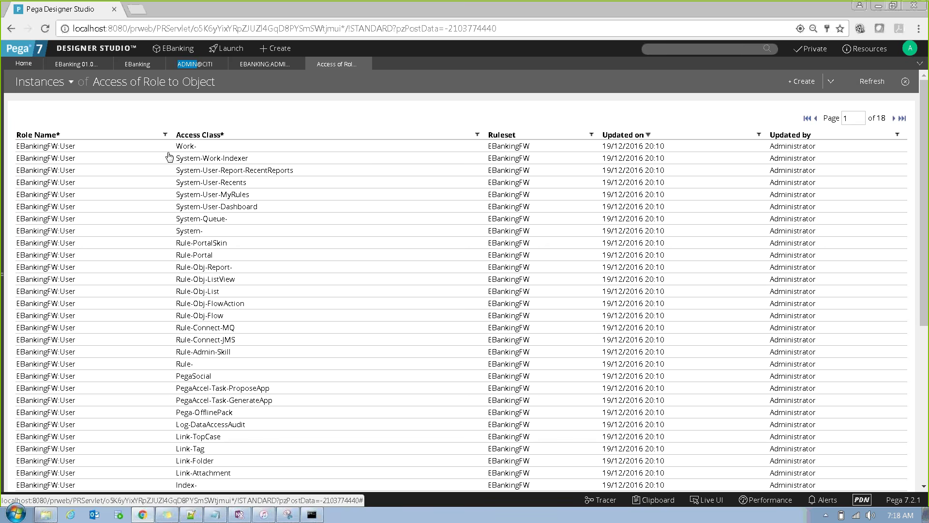
Step: Open the EBankingFW:User record for the Work- class and highlight its rule type and role name
left_click(65, 147)
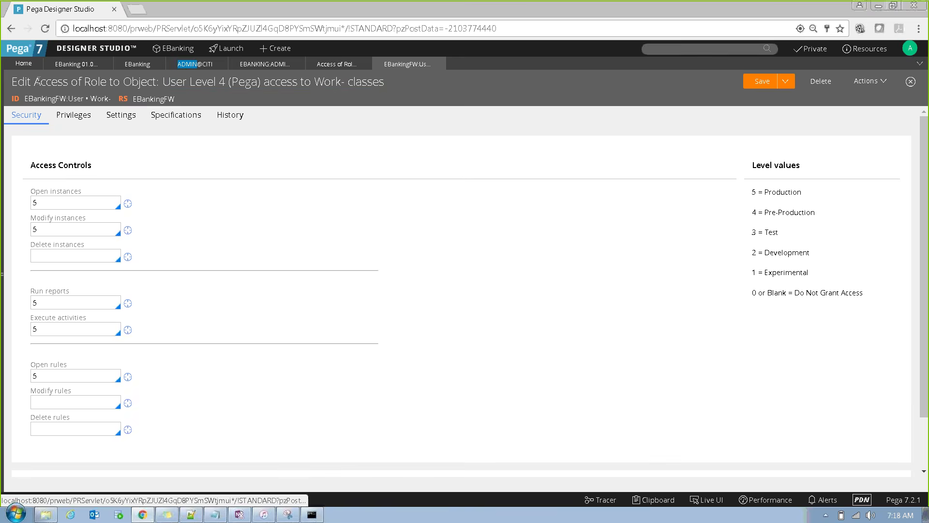
left_click_drag(55, 82, 156, 82)
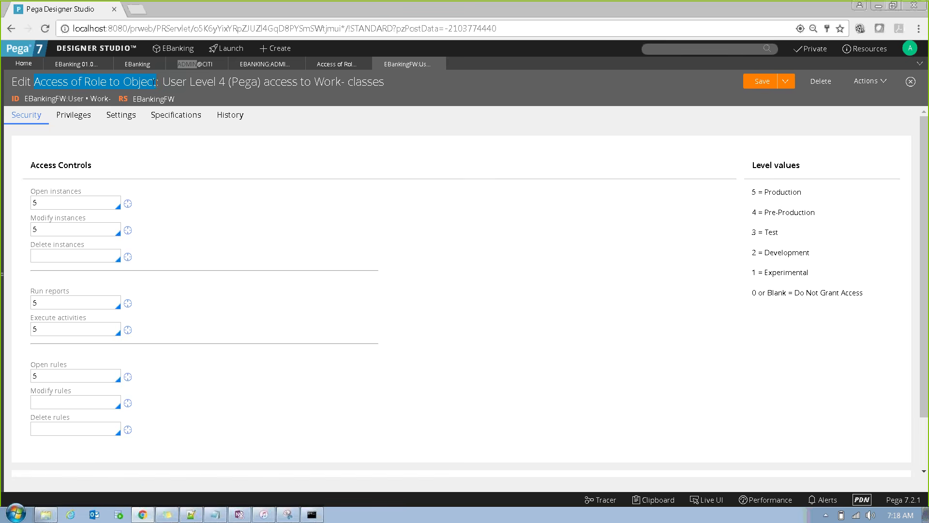
left_click_drag(31, 99, 83, 101)
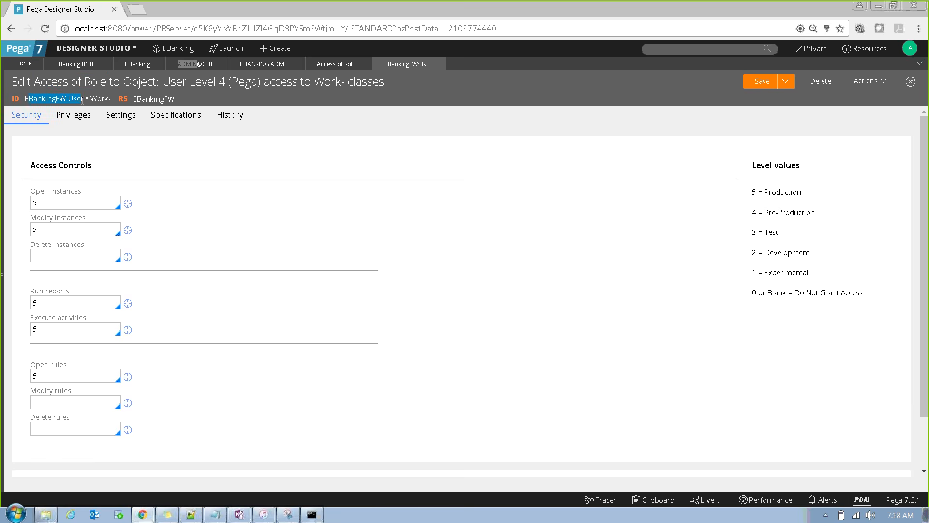
Step: Return to Notepad++ and remove the blank lines between Citibank:LEAD and the "Visbile when operator has role" line
key("alt+Tab")
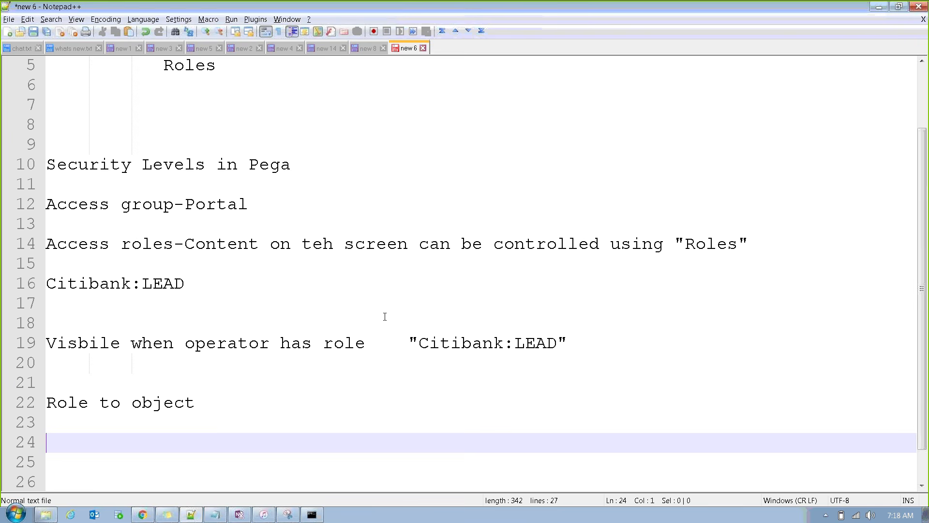
left_click(192, 284)
key("Delete")
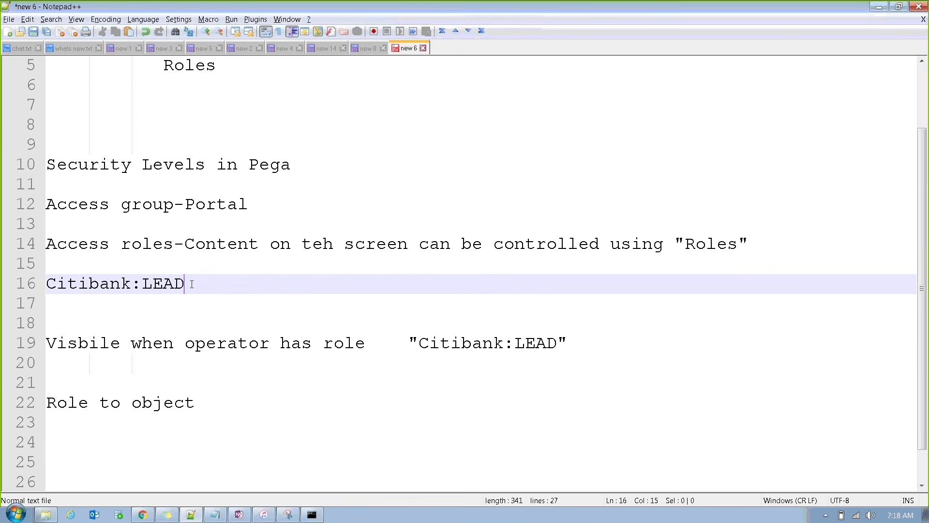
left_click(61, 312)
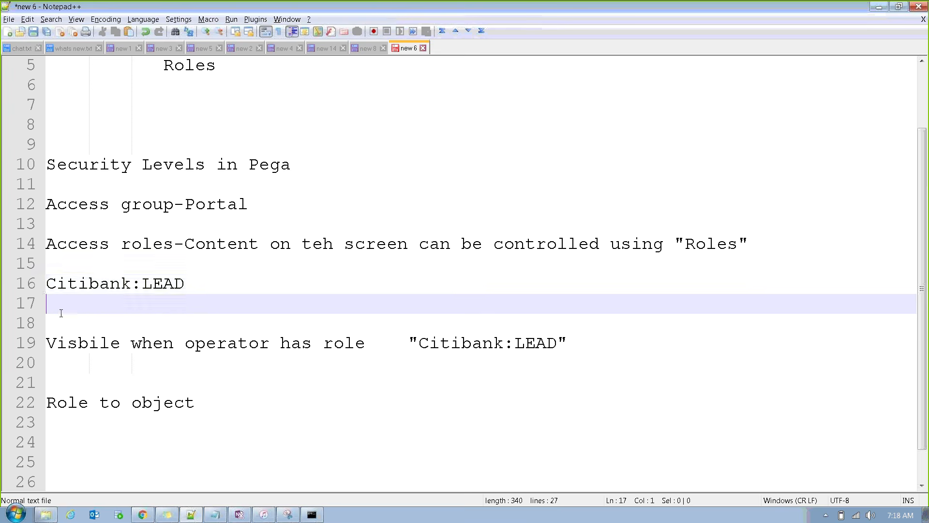
key("BackSpace")
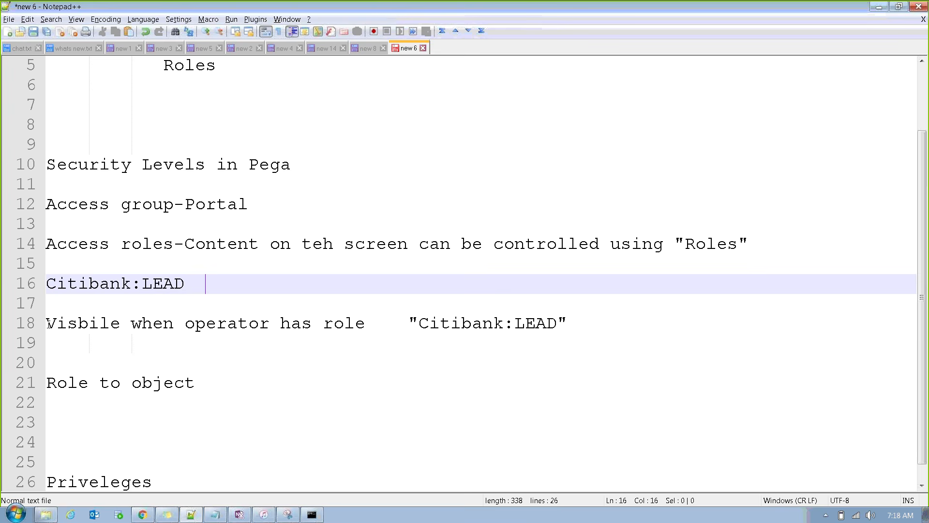
left_click(47, 324)
key("BackSpace")
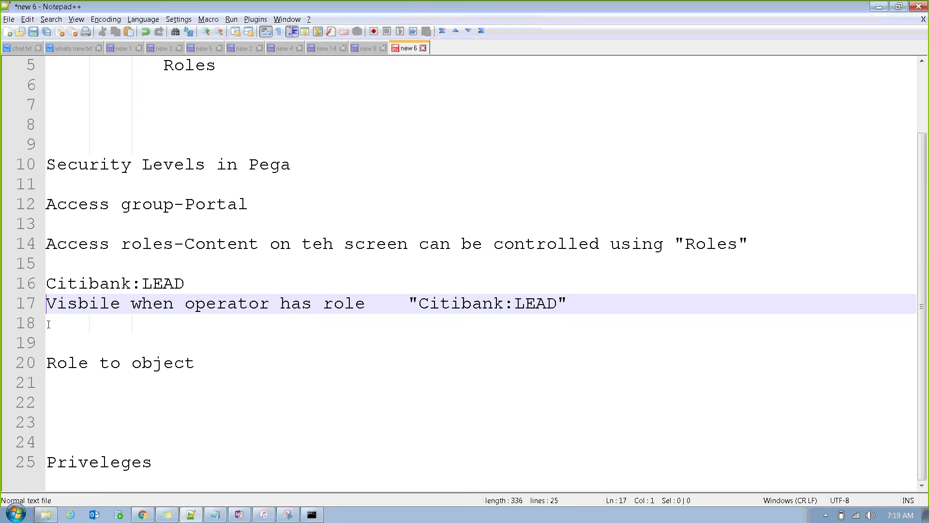
Step: Move Citibank:LEAD directly under the Access roles entry and indent it and the "Visbile when" line by one tab
left_click(53, 289)
key("Left")
key("BackSpace")
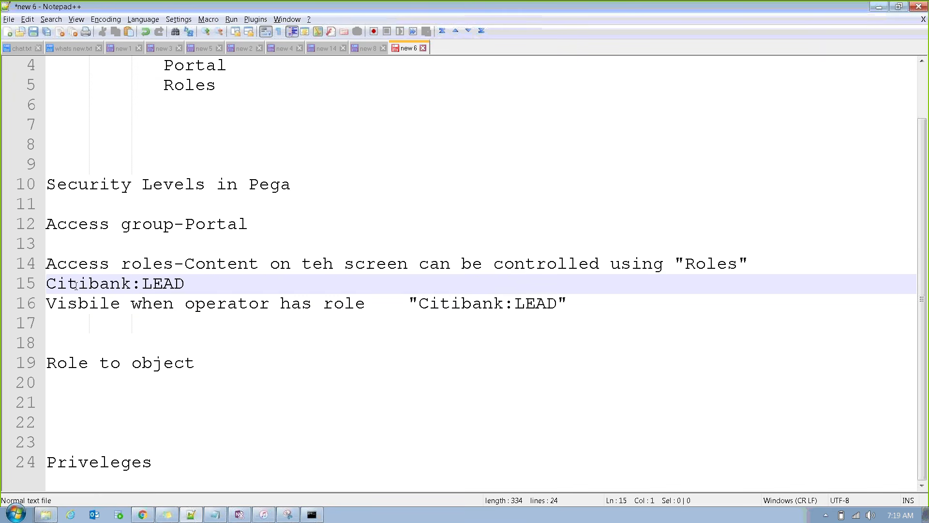
key("Tab")
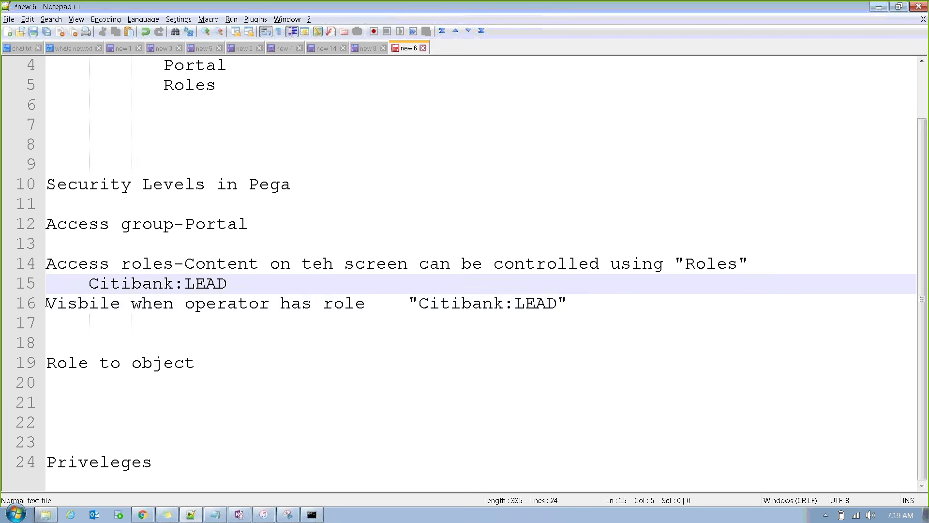
left_click(46, 304)
key("Tab")
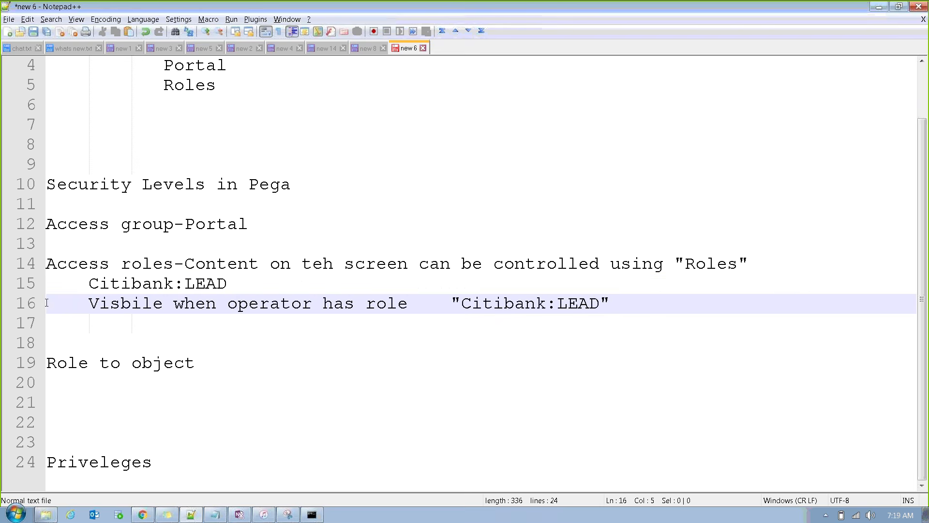
Step: Remove the extra blank line above Role to object, leaving a single blank line before it
left_click(49, 331)
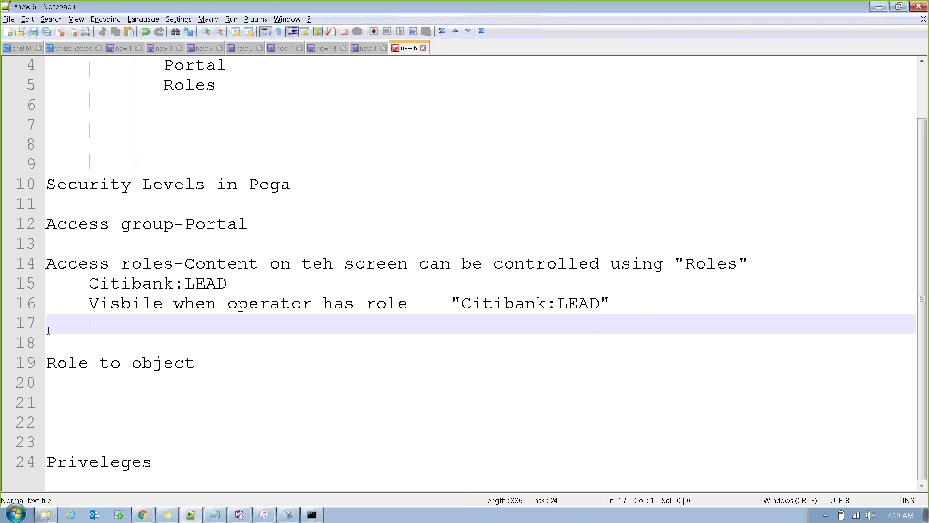
key("Delete")
key("Delete")
key("Down")
key("Down")
key("BackSpace")
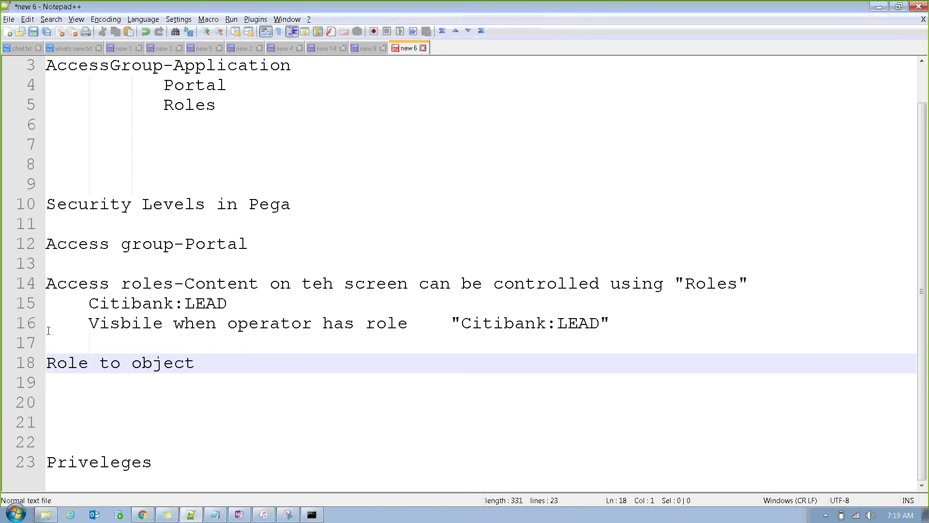
Step: Highlight "roles" and "object" in the notes, switch to the Pega Access of Role to Object record, and highlight its Level values heading
double_click(146, 284)
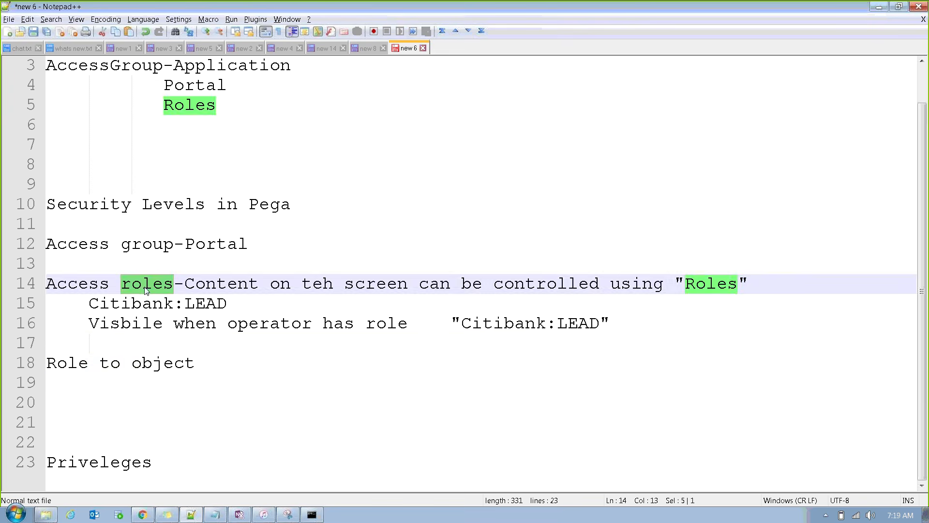
double_click(153, 369)
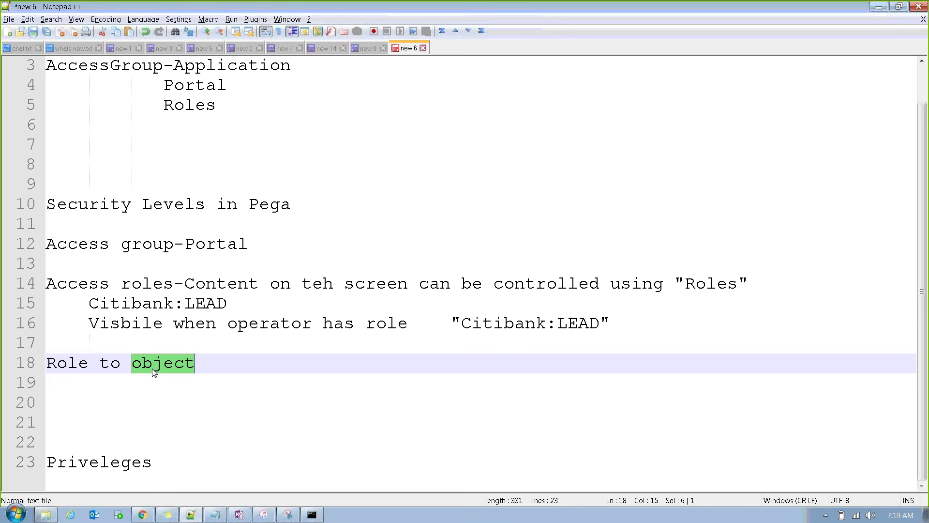
key("alt+Tab")
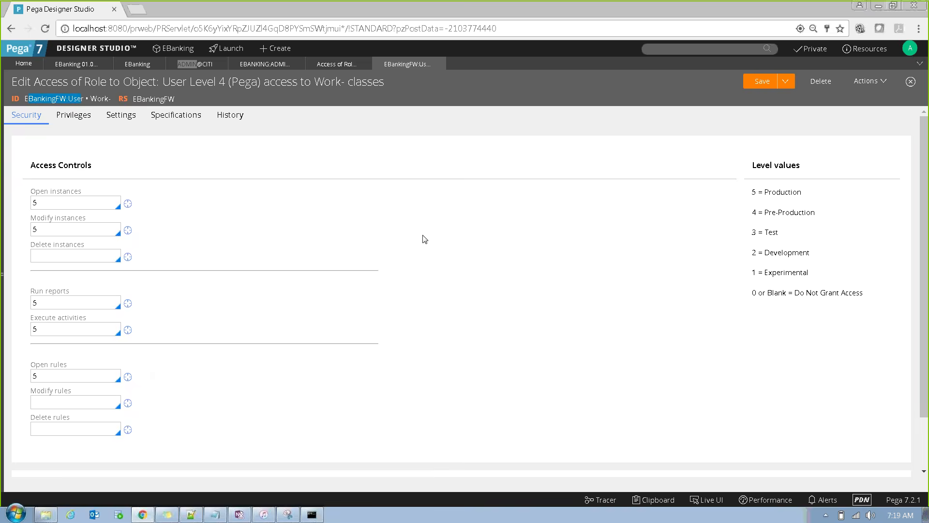
left_click_drag(752, 166, 860, 158)
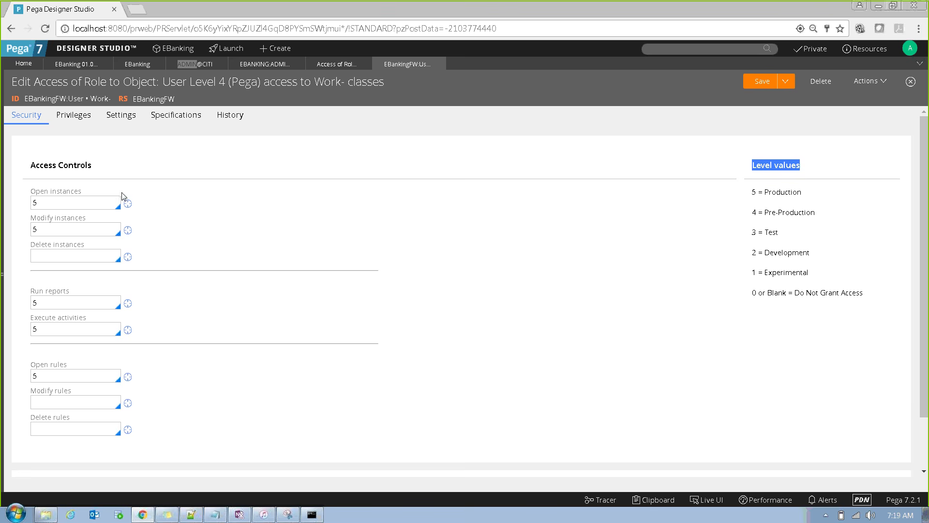
Step: Set the Open instances access level to 2 in the EBankingFW:User record for Work- classes
left_click_drag(32, 193, 81, 194)
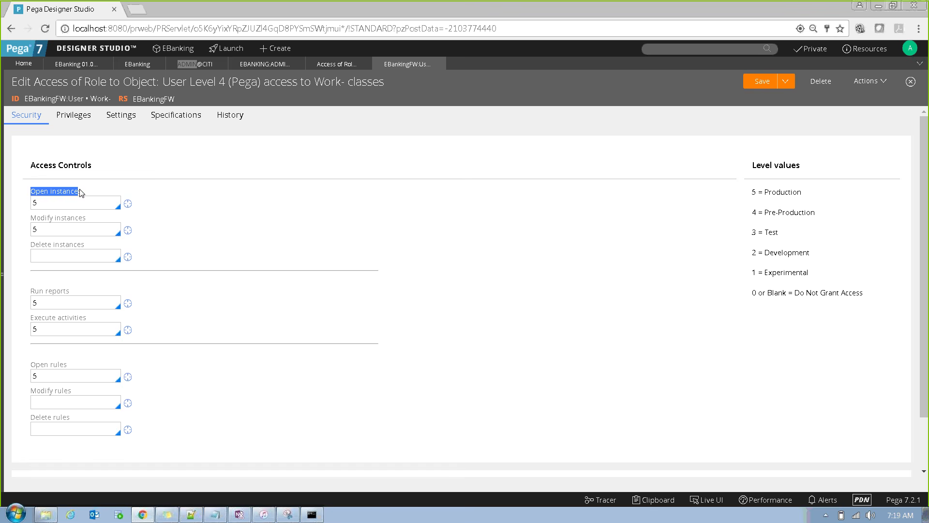
left_click_drag(43, 203, 26, 199)
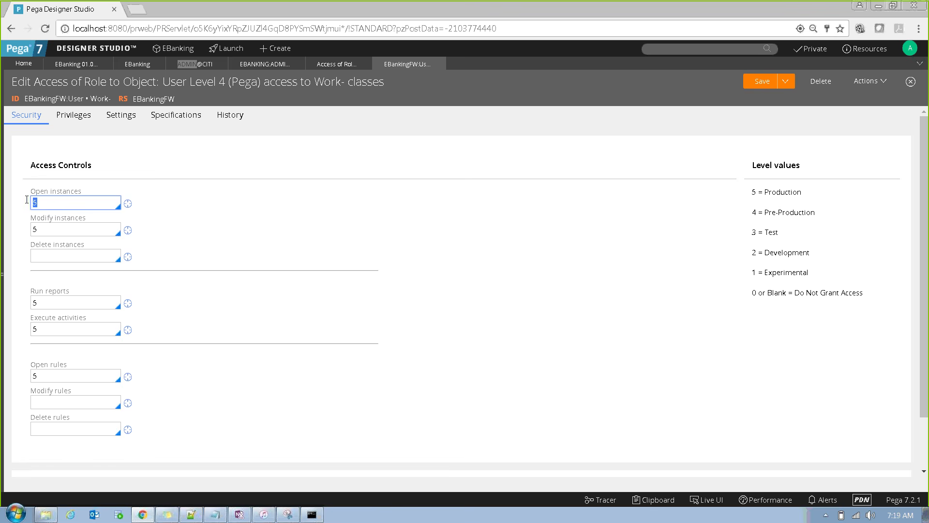
key("BackSpace")
type("2")
mouse_move(30, 218)
left_mouse_down()
mouse_move(101, 221)
mouse_move(20, 230)
left_mouse_up()
left_click(51, 231)
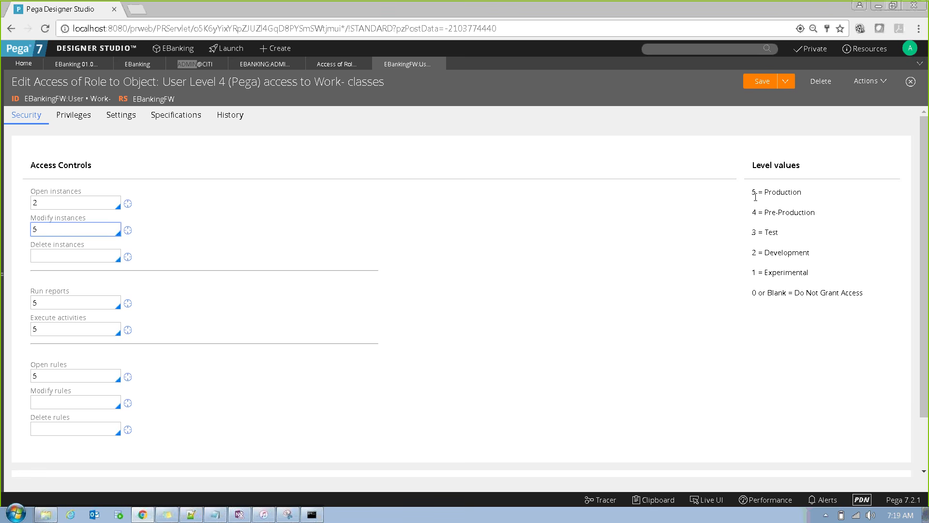
Step: Highlight the level values from Production to Experimental, the Run reports and Open rules controls, and the "3 = Test" level
left_click_drag(753, 191, 814, 273)
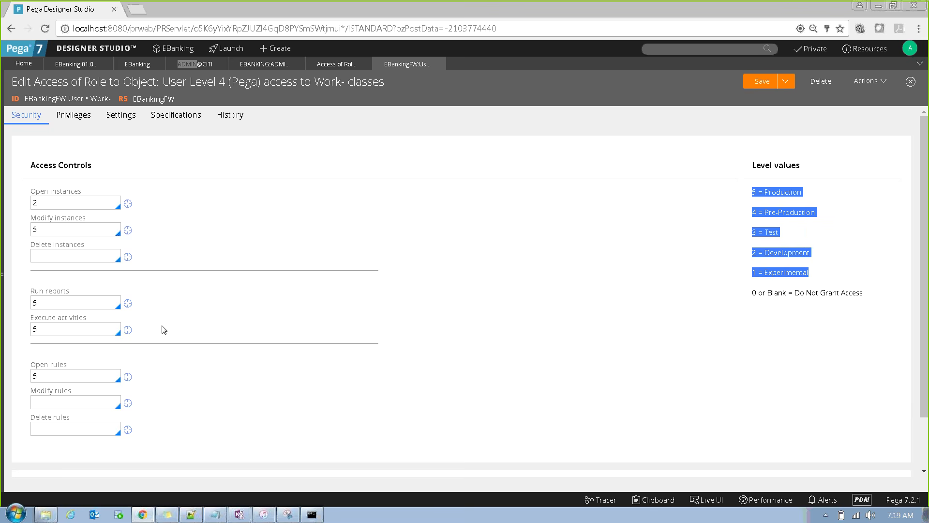
left_click_drag(25, 291, 111, 297)
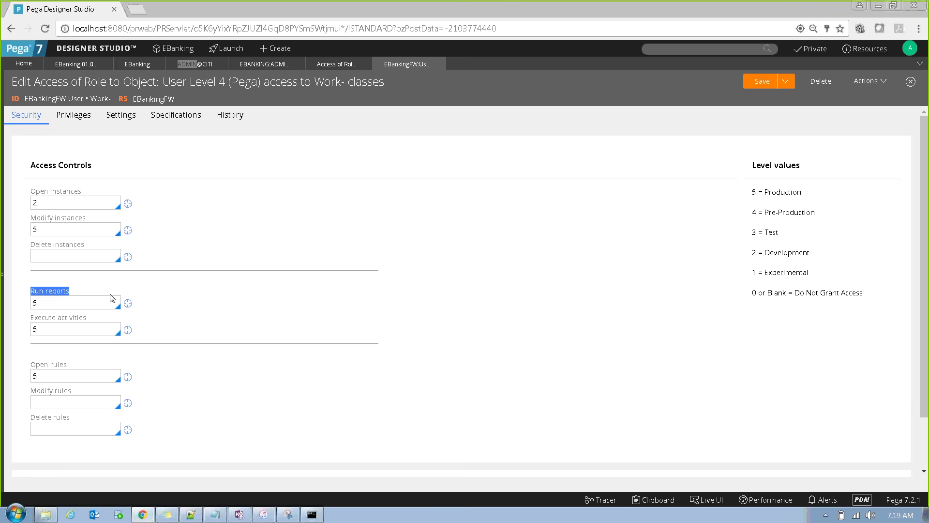
left_click(27, 326)
left_click_drag(26, 364, 147, 379)
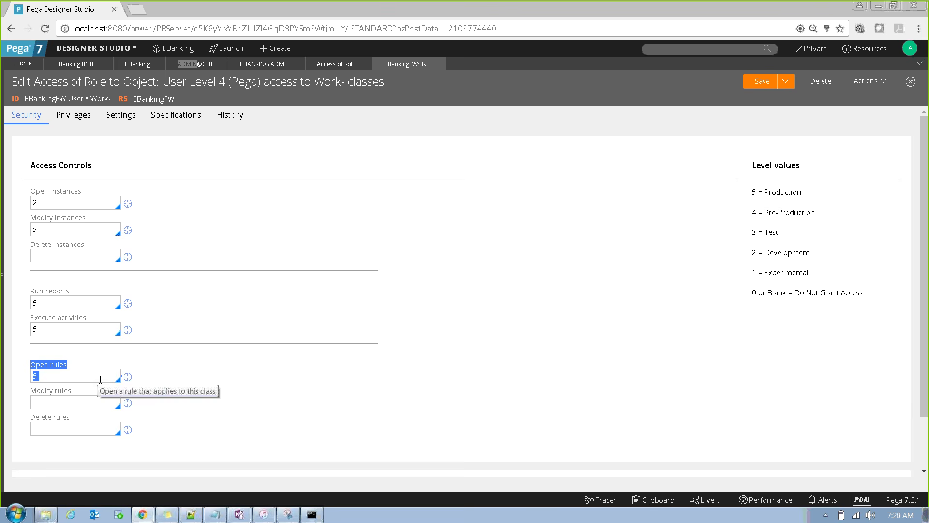
left_click_drag(789, 237, 751, 235)
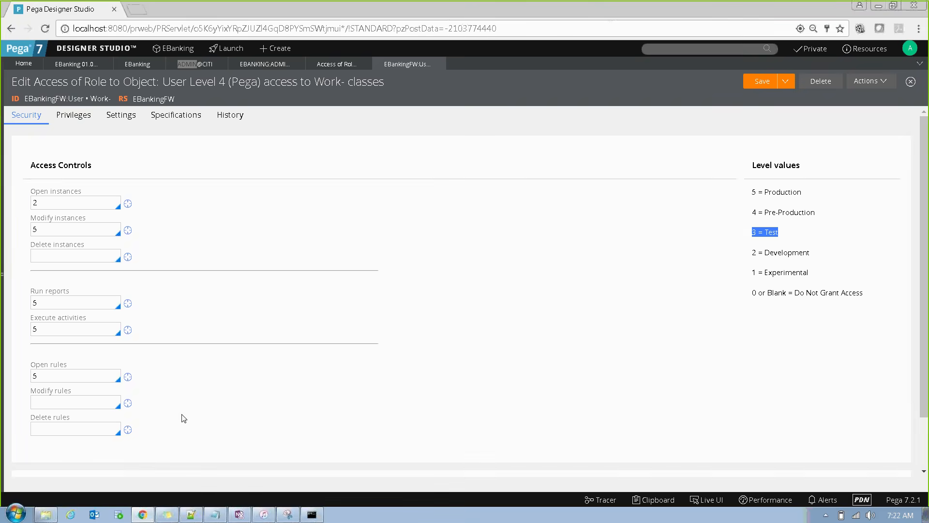
Step: Switch to the Notepad++ notes, place the cursor after Priveleges, and return to Pega
left_click(192, 515)
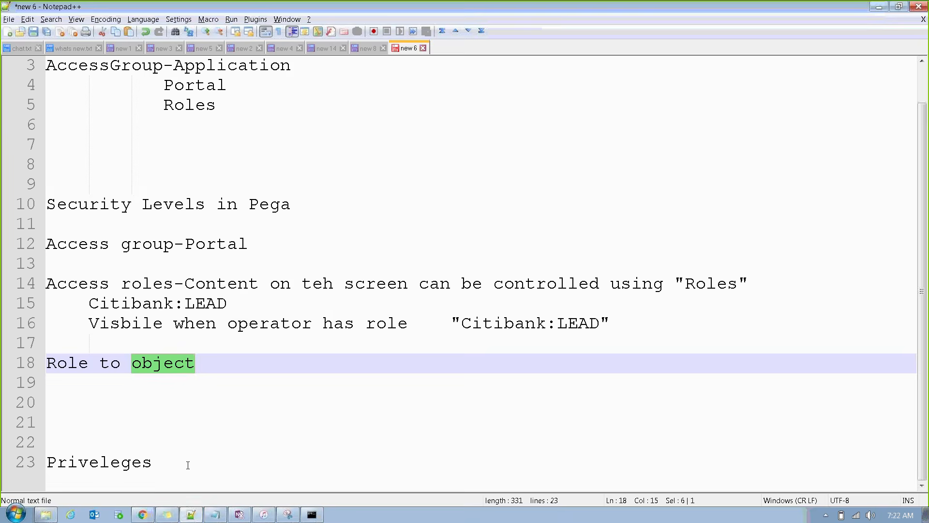
left_click(189, 464)
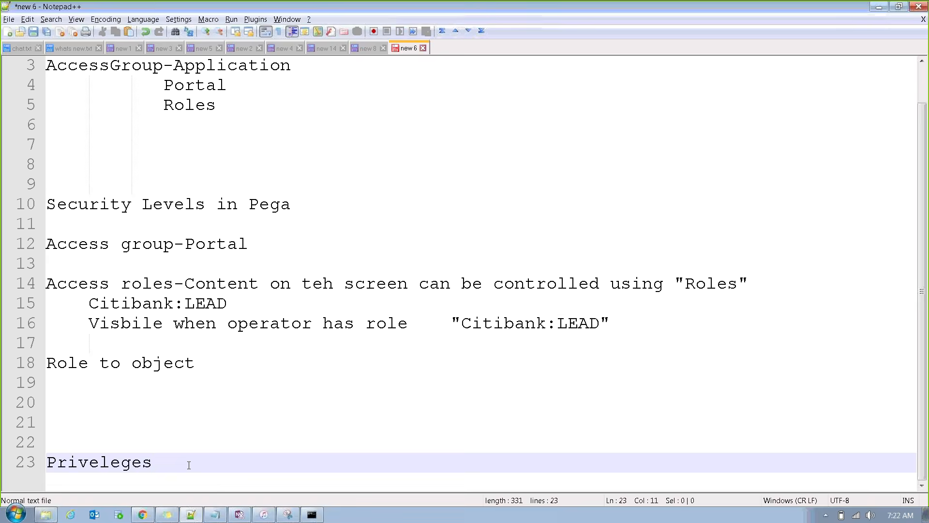
key("alt+Tab")
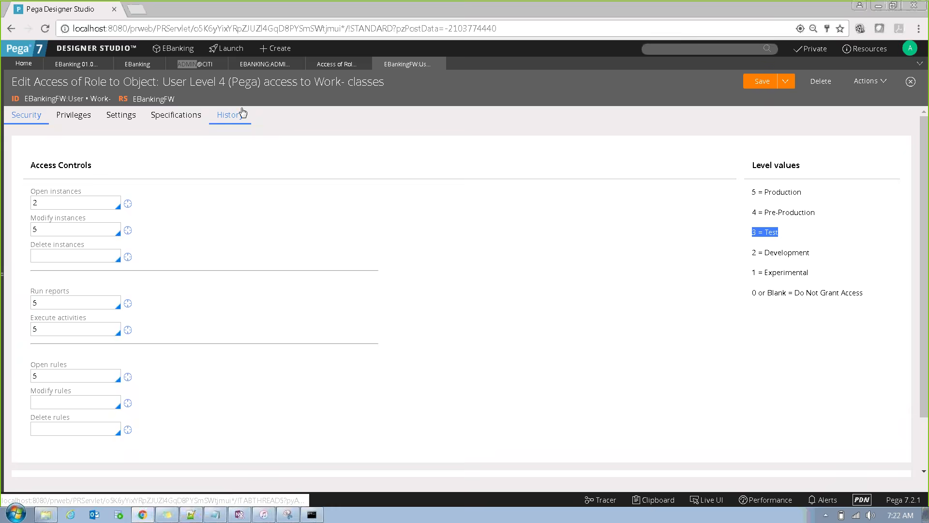
Step: Review the Access of Role to Object list and the EBanking:Administrators access group, and highlight EBankingFW:User in the Work- record's ID
left_click(323, 65)
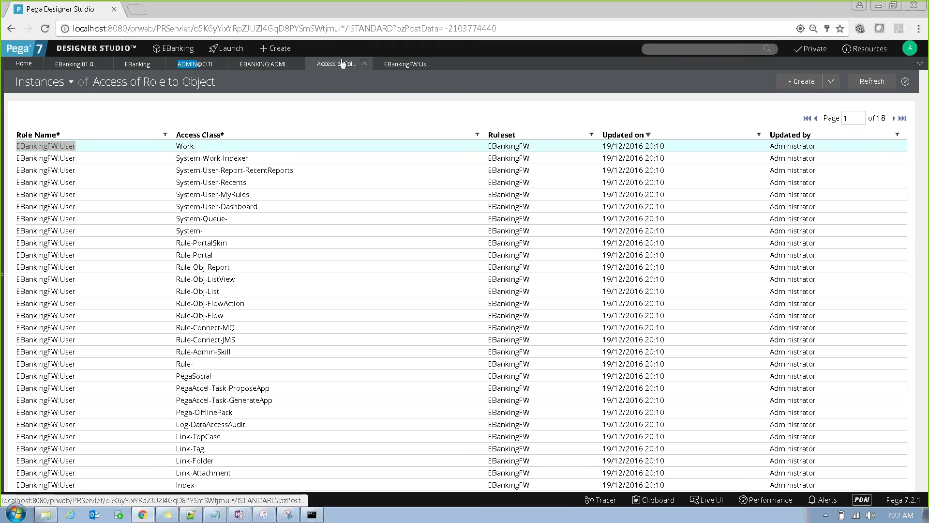
left_click(265, 64)
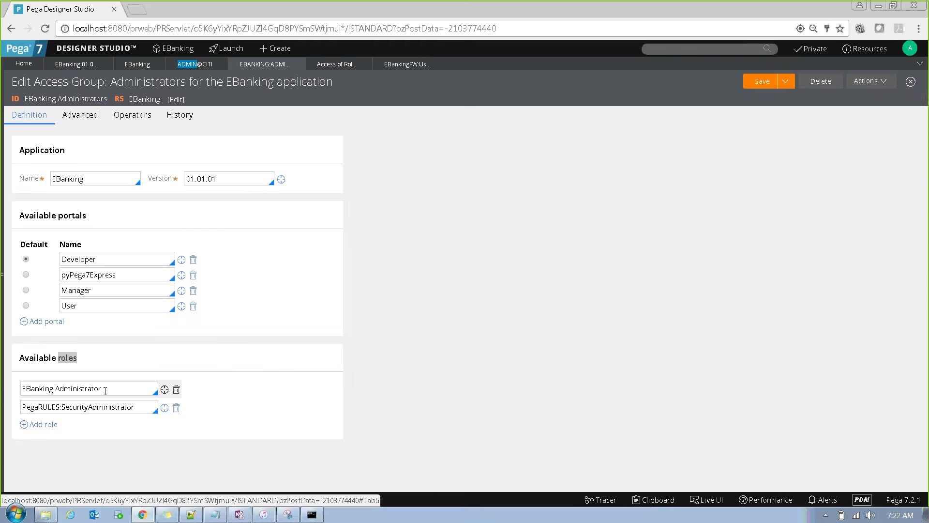
left_click(407, 65)
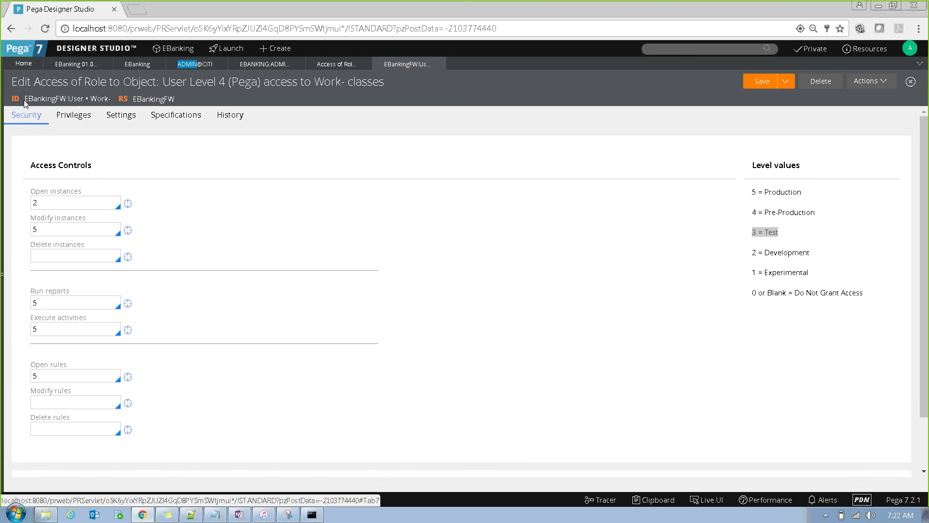
left_click_drag(25, 99, 89, 100)
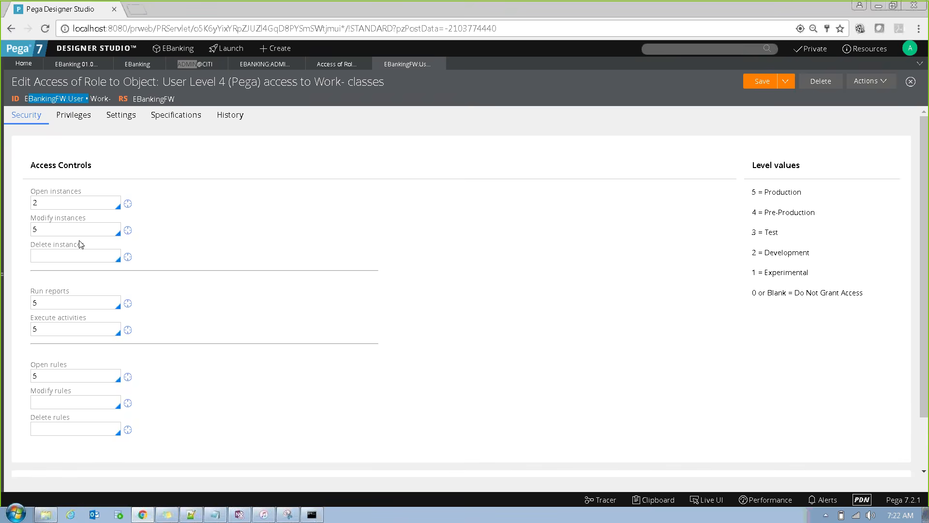
Step: Highlight the Role to object line in the Notepad++ notes, place the cursor above Priveleges, and return to the Pega record
key("alt+Tab")
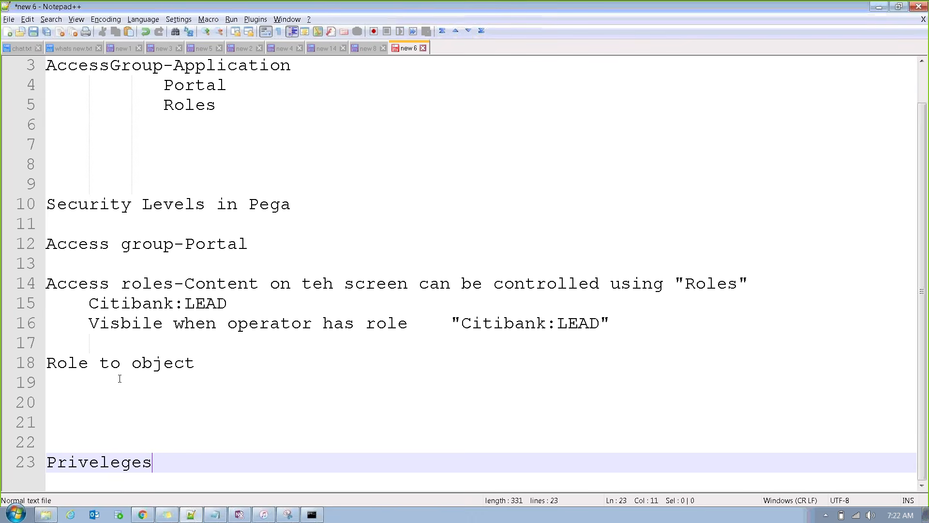
left_click_drag(207, 362, 6, 370)
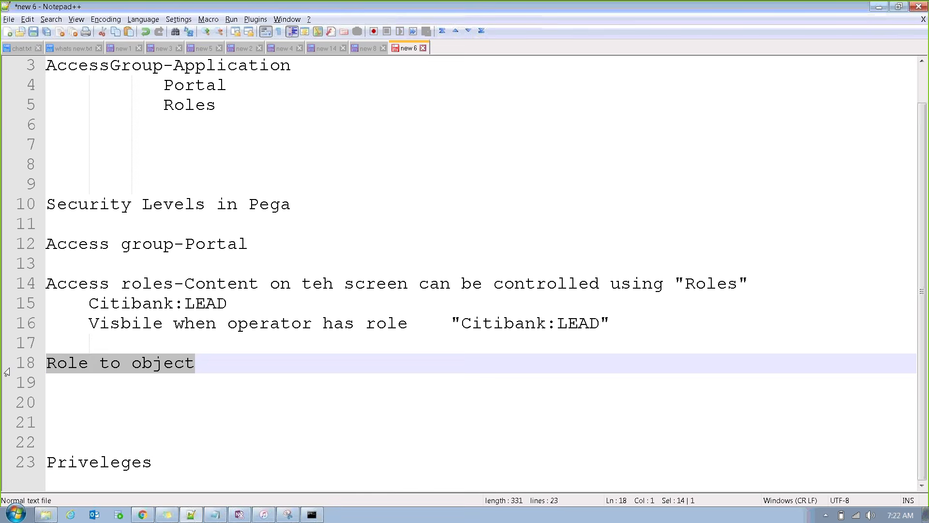
left_click(46, 441)
key("alt+Tab")
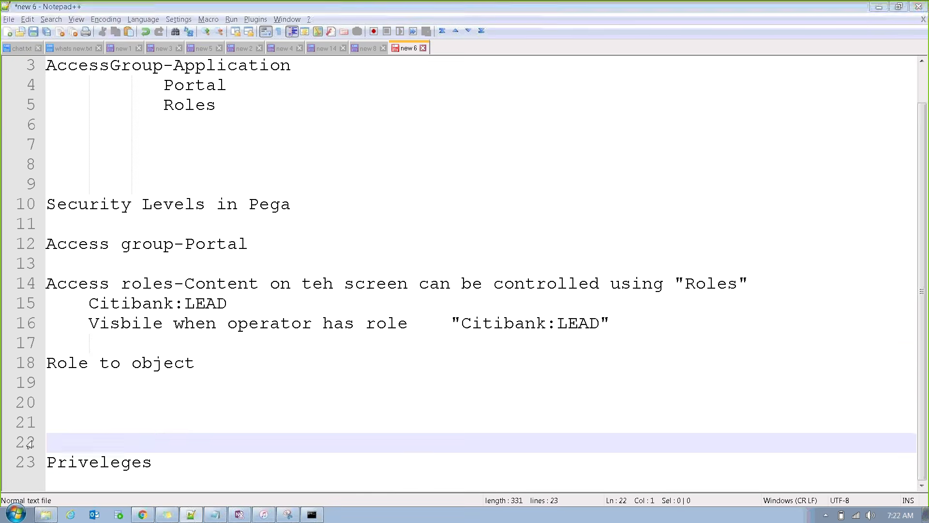
Step: Display the privileges of the Access of Role to Object record and highlight the AllFlows privilege and its level
left_click(80, 117)
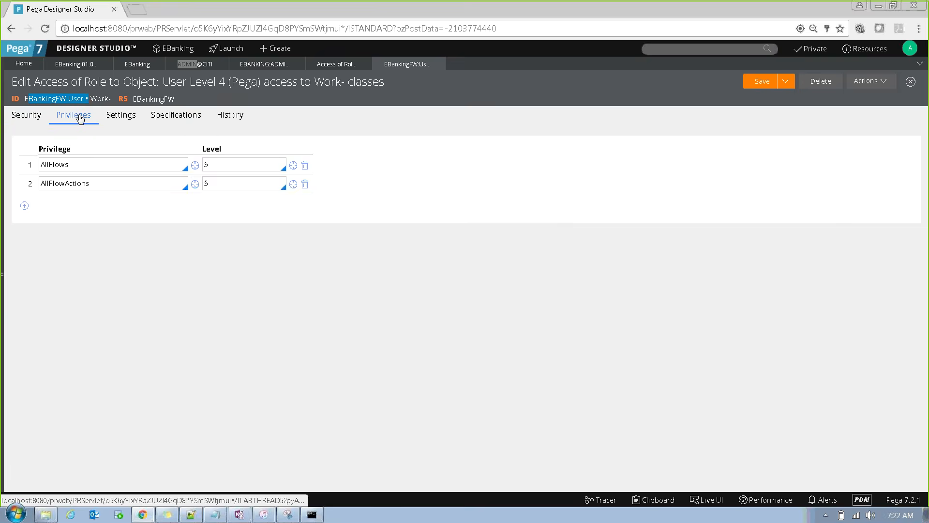
key("alt+Tab")
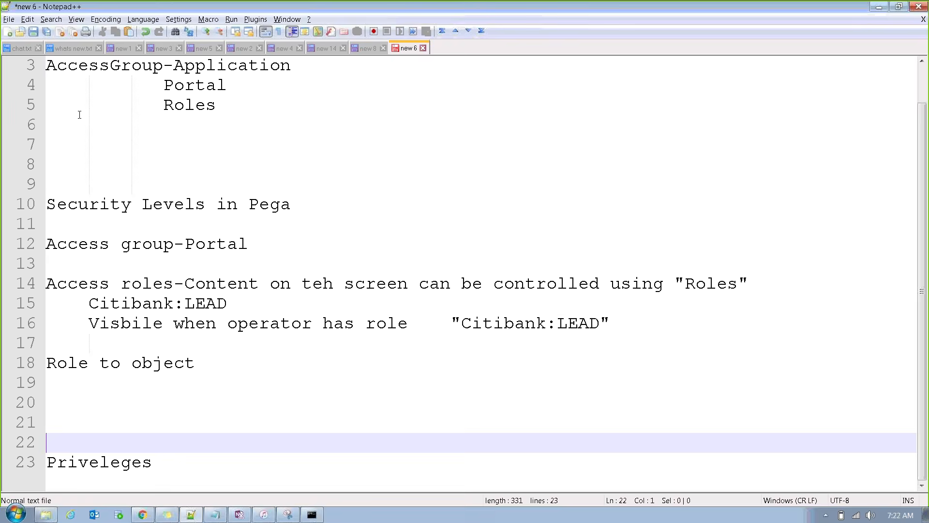
key("alt+Tab")
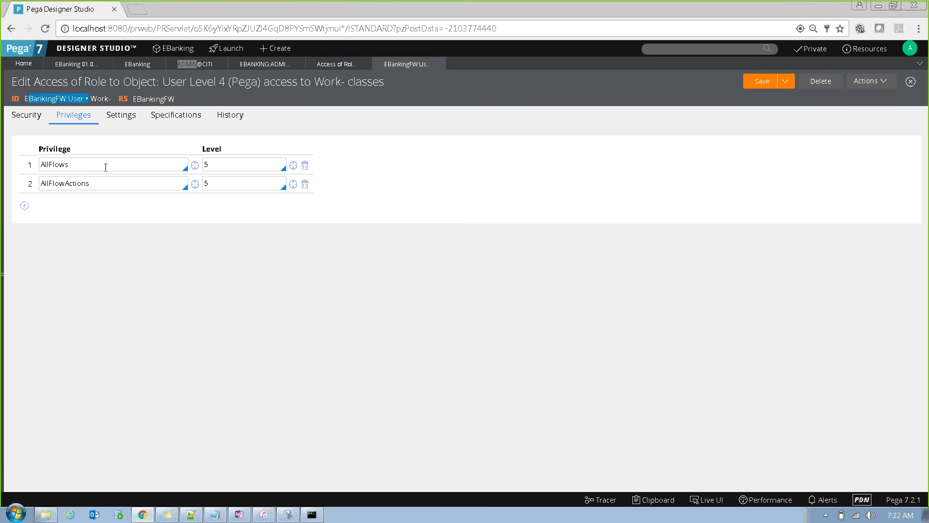
left_click(106, 167)
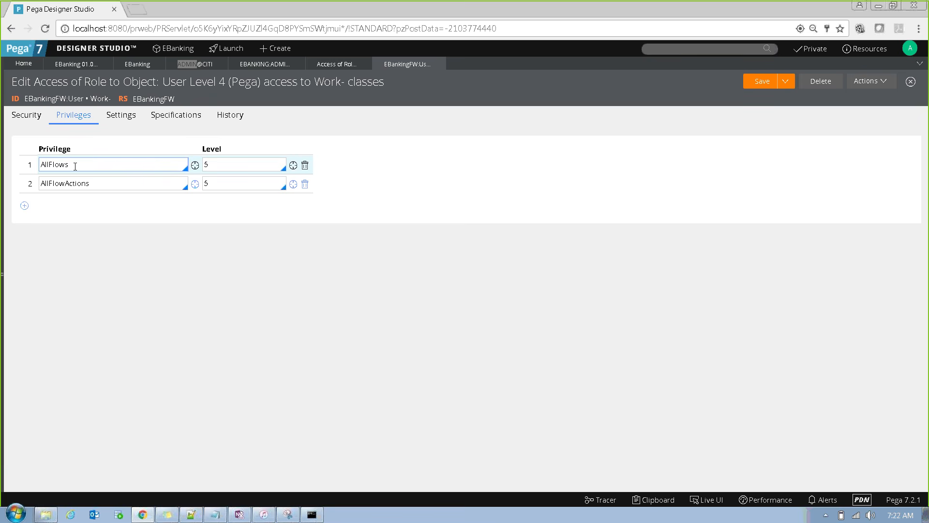
left_click_drag(75, 167, 40, 165)
key("Tab")
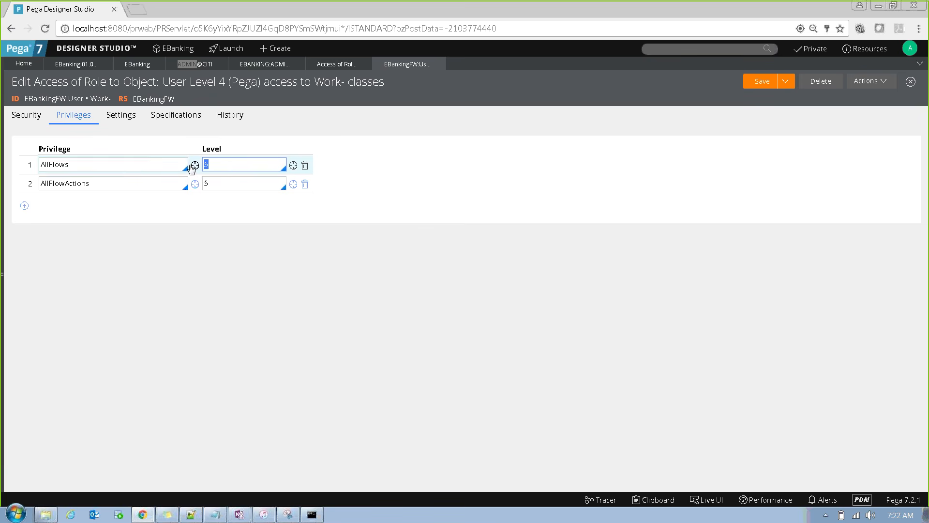
left_click_drag(88, 166, 33, 165)
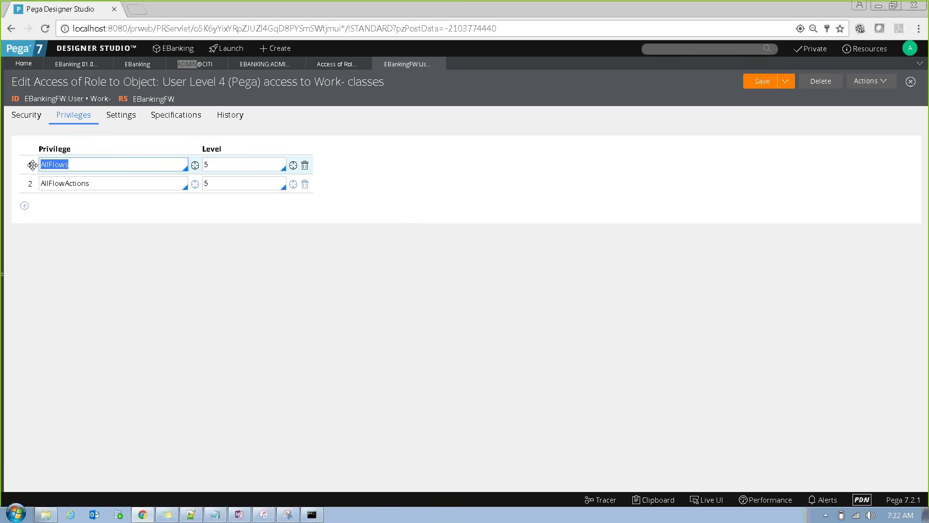
Step: Open the AddingNewPayees_0 flow action from the Process rules of the ETransaction class and collapse the explorer
left_click(4, 277)
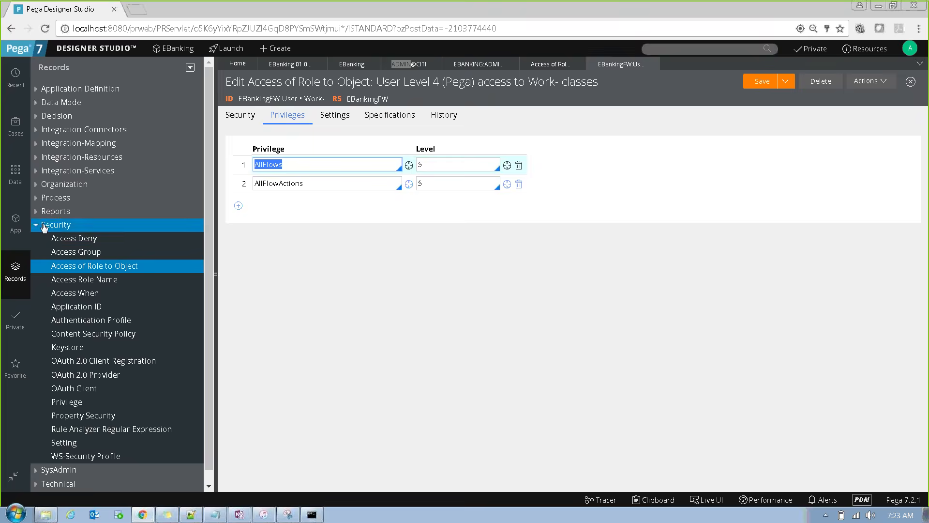
left_click(15, 223)
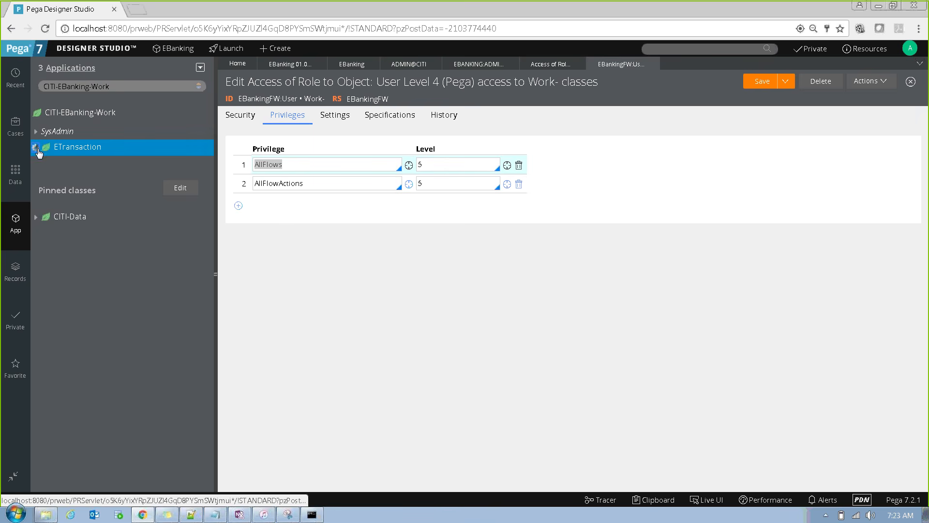
left_click(36, 148)
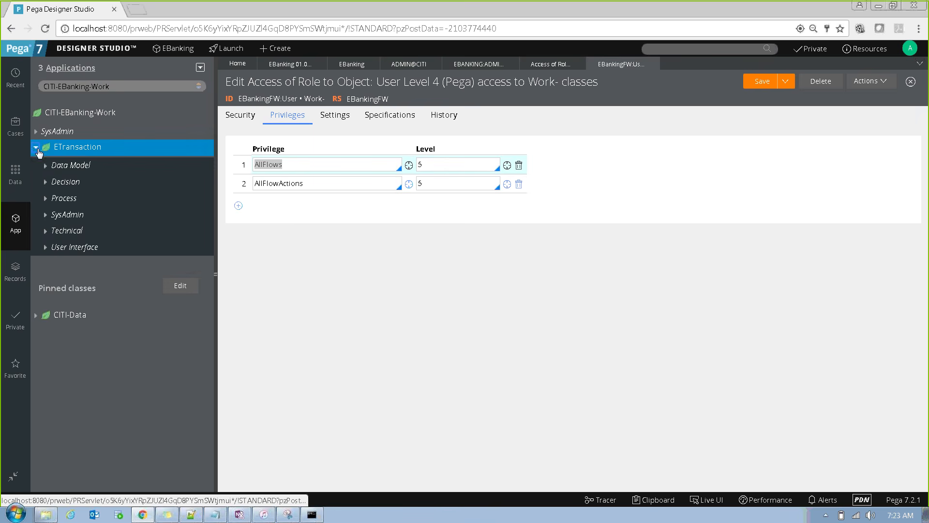
left_click(46, 200)
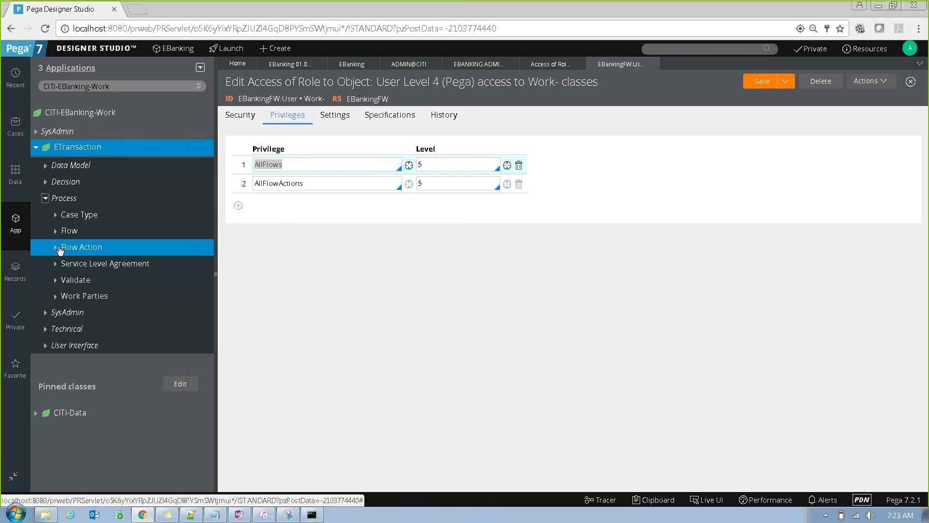
left_click(56, 247)
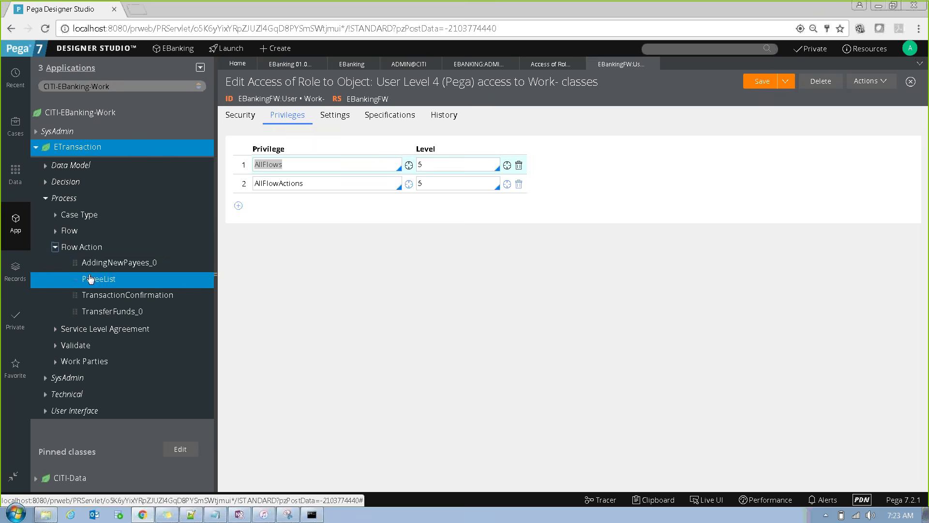
left_click(104, 262)
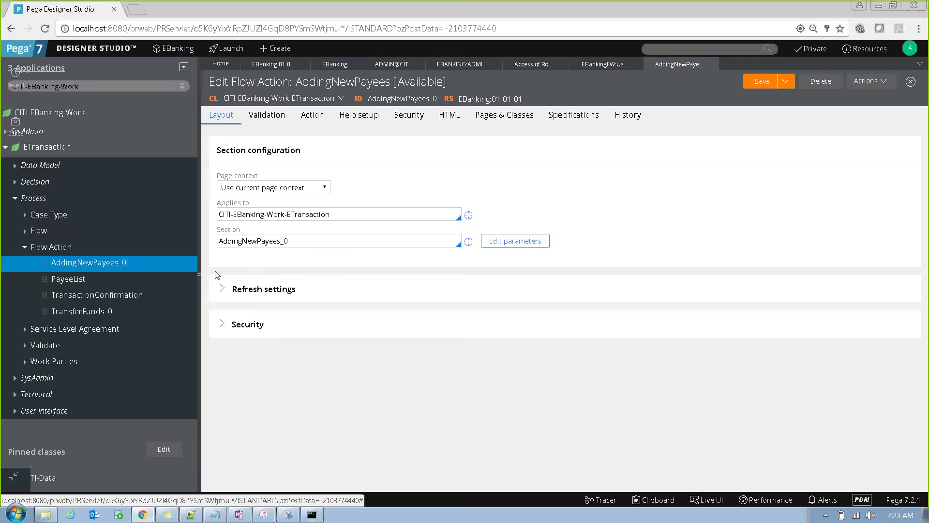
left_click(215, 271)
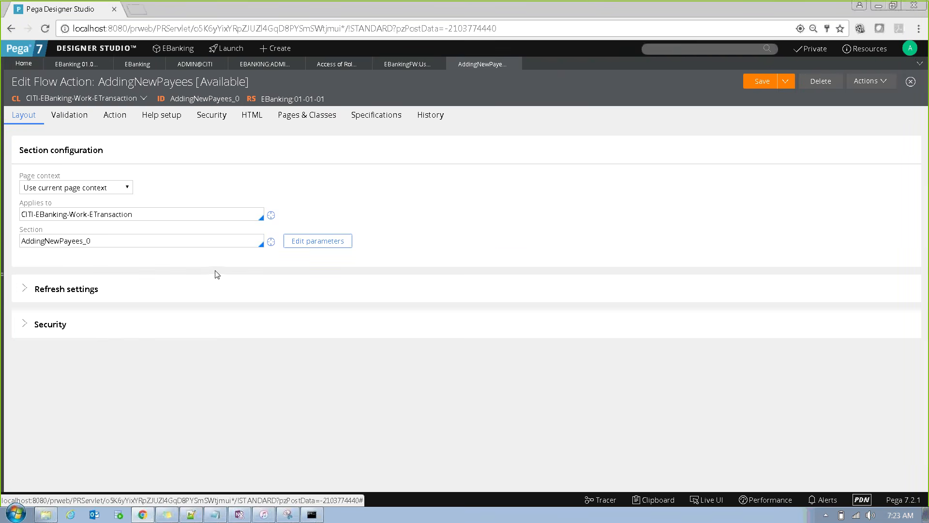
Step: Preview the AddingNewPayees flow action's form, enlarge the preview to full screen, and close it
left_click(215, 124)
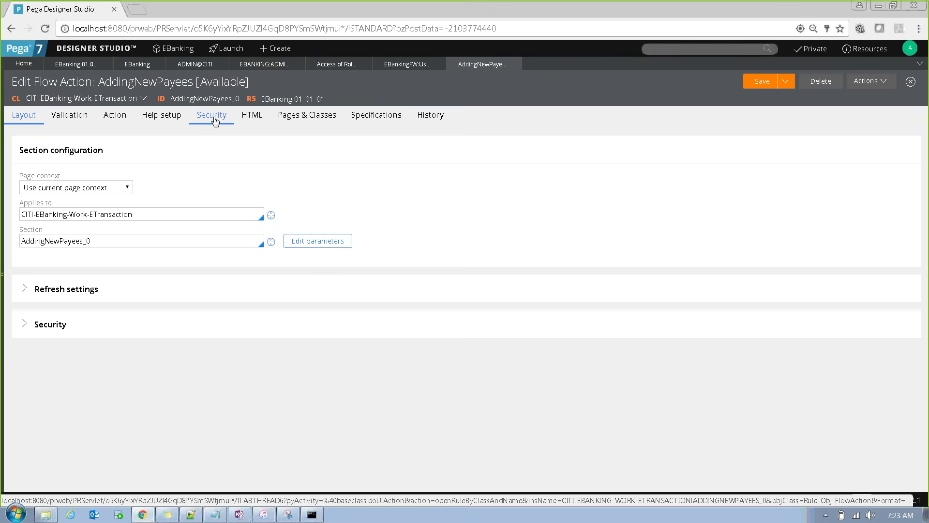
left_click(30, 119)
left_click(866, 81)
left_click(855, 110)
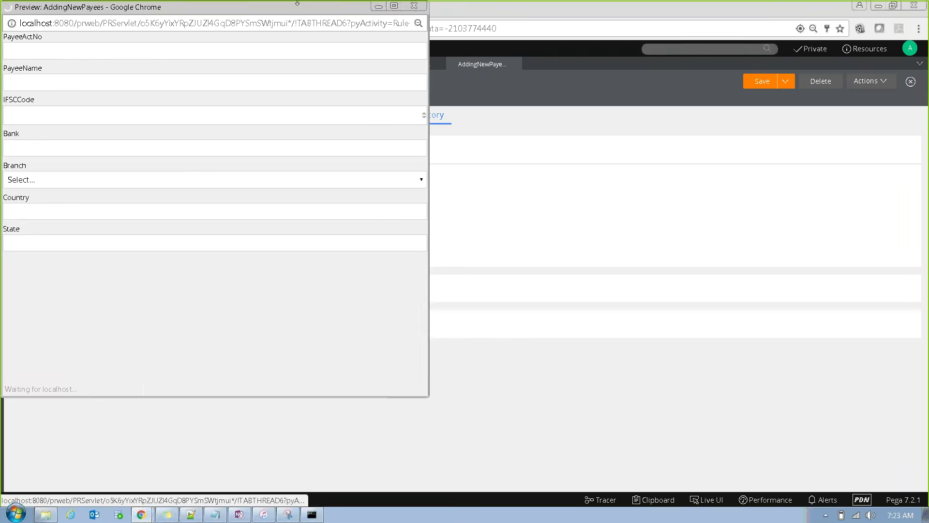
left_click_drag(297, 3, 315, 85)
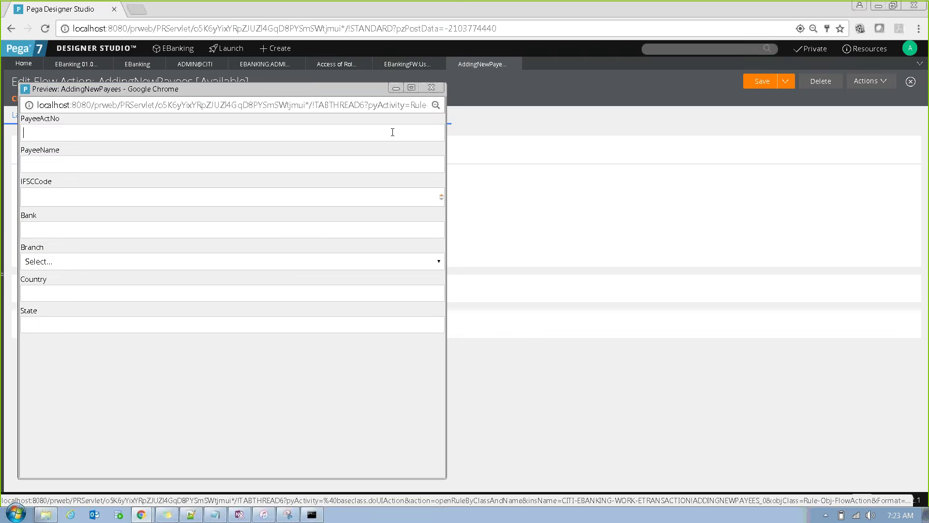
left_click(412, 88)
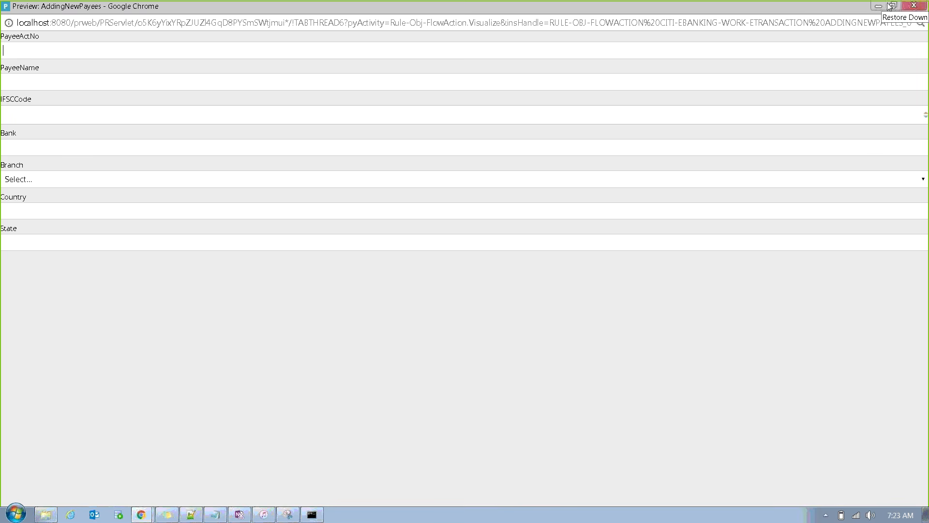
left_click(913, 7)
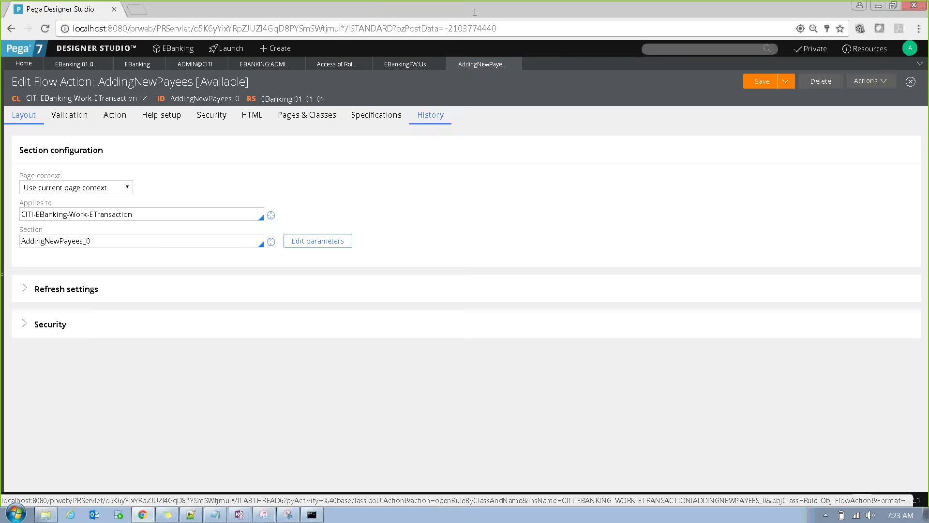
Step: Set ActionComplete as the required privilege for the CITI-EBanking-Work-ETransaction class in the flow action's security settings
left_click(201, 120)
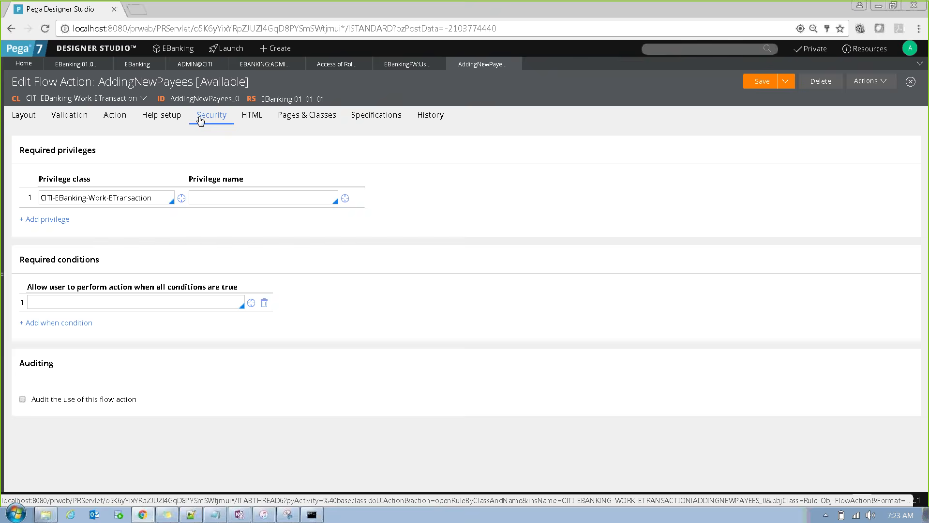
left_click_drag(40, 183, 93, 186)
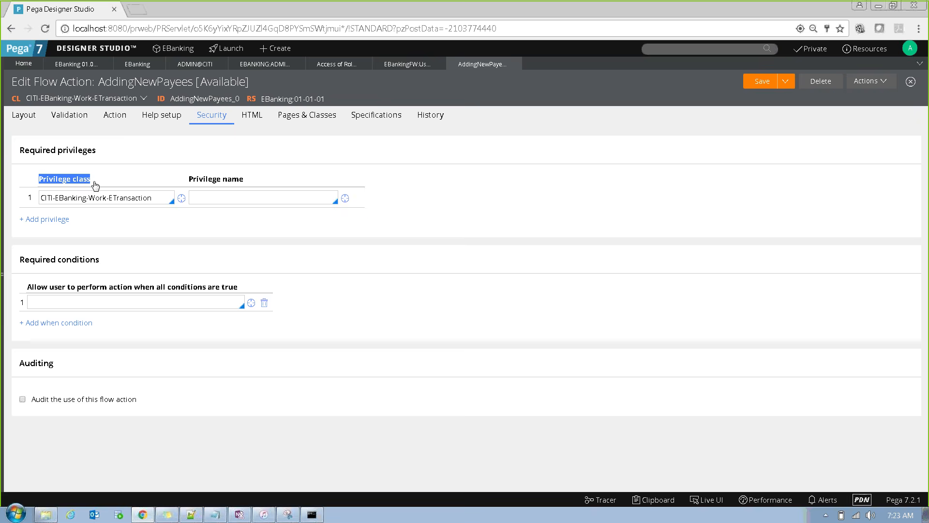
left_click(228, 202)
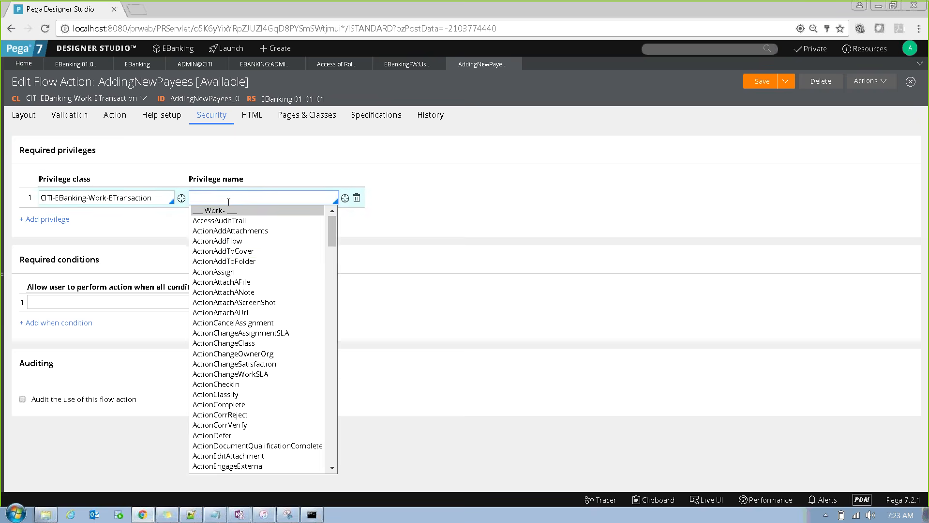
key("Down")
key("Down")
key("Down")
key("Down")
key("Down")
key("Down")
key("Down")
key("Down")
key("Down")
key("Down")
key("Down")
key("Down")
key("Down")
key("Down")
key("Down")
key("Down")
key("Down")
key("Down")
key("Down")
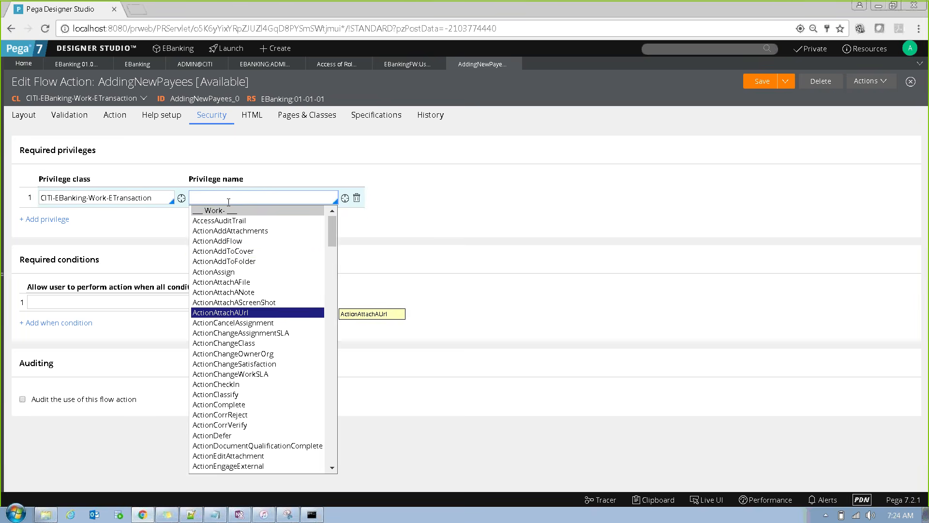
key("Return")
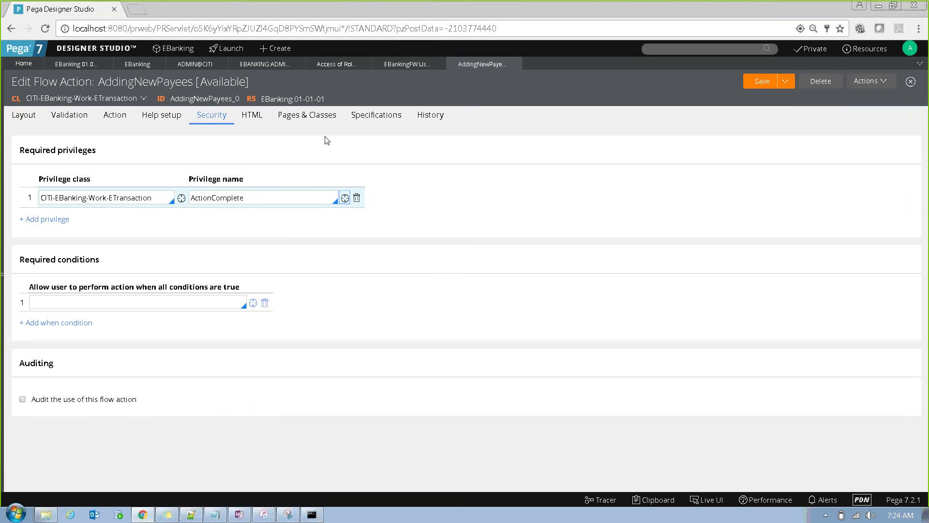
Step: Switch to the Notepad++ notes and highlight the Access group, Access roles, Role to object and Priveleges entries one after another
key("alt+Tab")
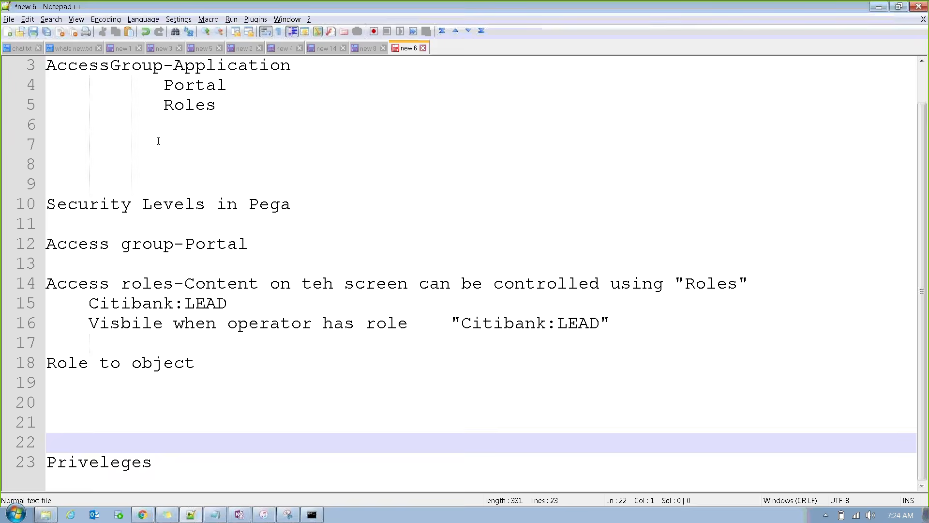
left_click_drag(52, 244, 195, 244)
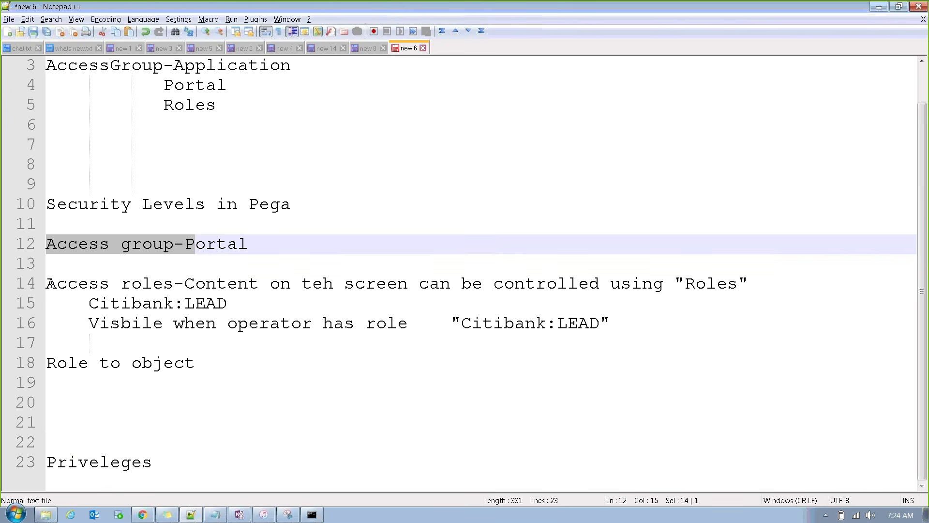
left_click_drag(47, 283, 195, 283)
left_click_drag(47, 362, 198, 367)
left_click_drag(172, 460, 7, 468)
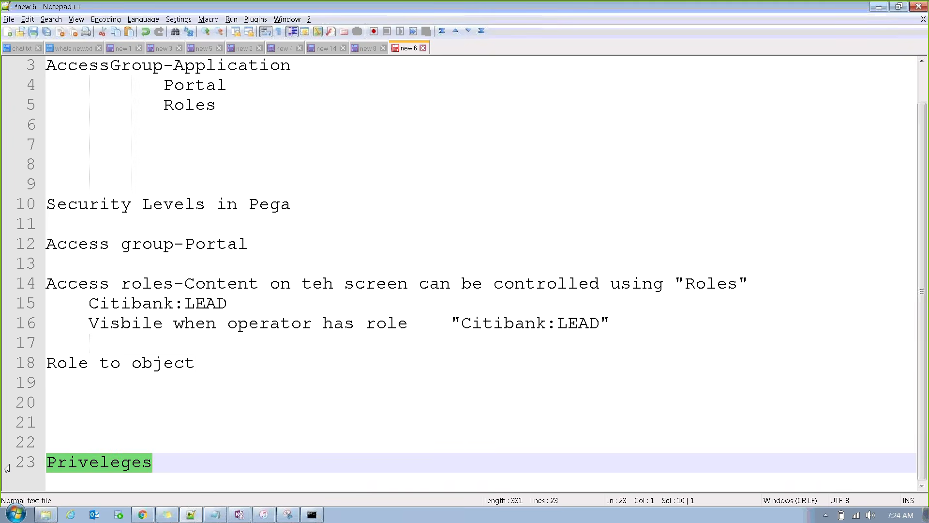
Step: Return to Pega, highlight the ActionComplete privilege name, and show the privileges of the EBankingFW:User Access of Role to Object record
key("alt+Tab")
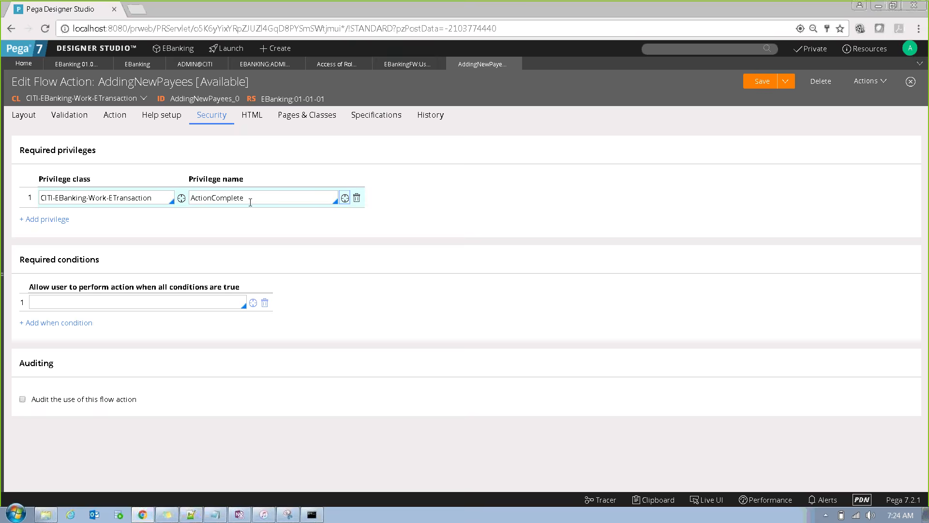
left_click_drag(250, 198, 195, 198)
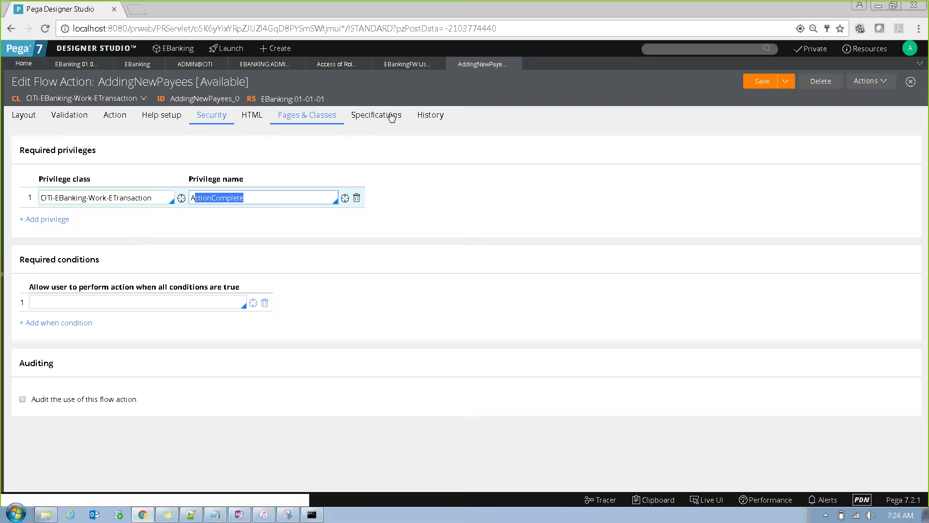
left_click(401, 69)
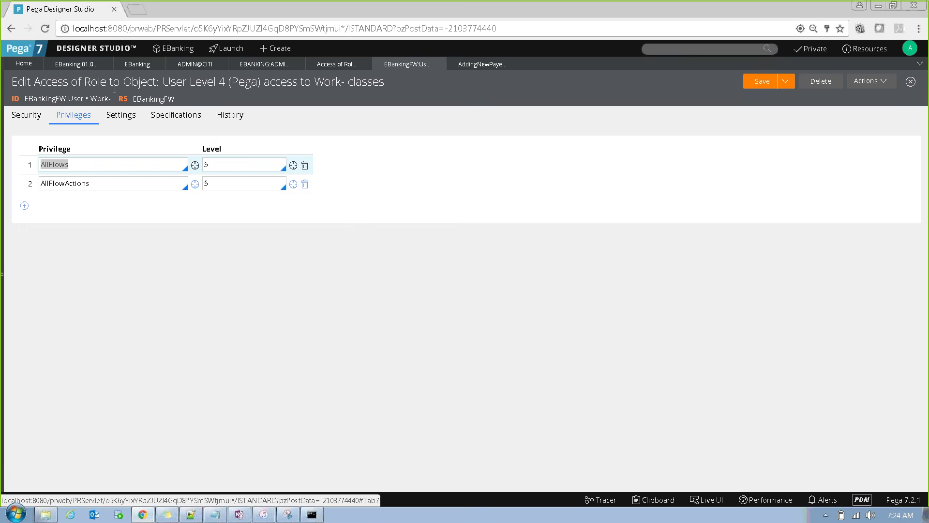
Step: Highlight Access and Portal in the Notepad++ notes, and return to the AddingNewPayees flow action in Pega
key("alt+Tab")
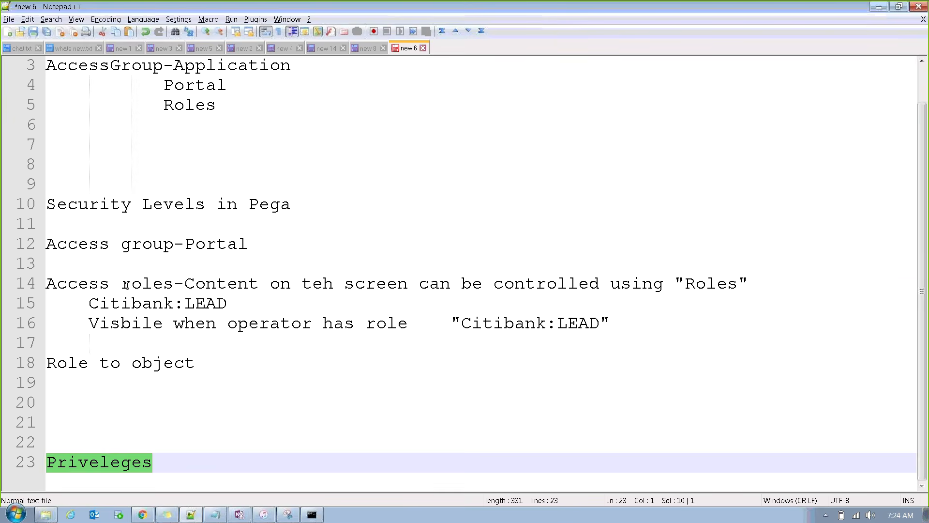
left_click(100, 284)
double_click(100, 284)
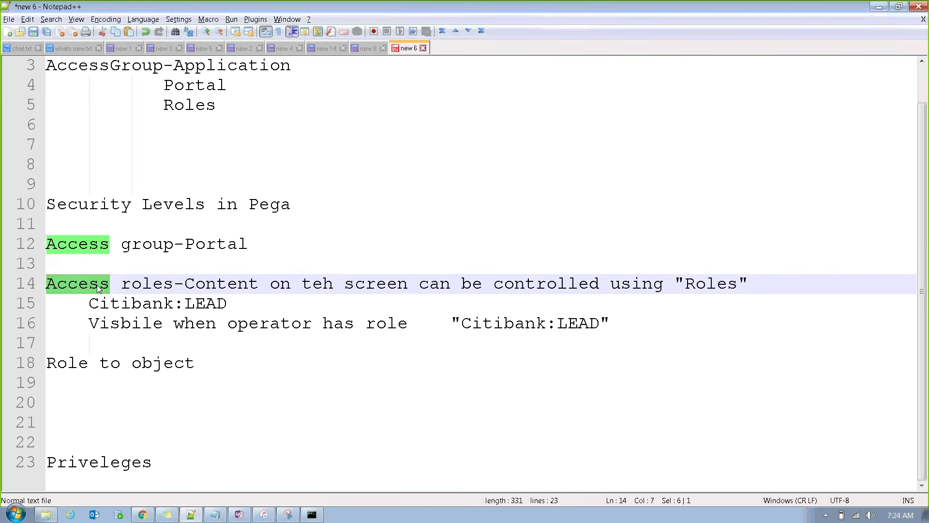
left_click_drag(174, 244, 12, 257)
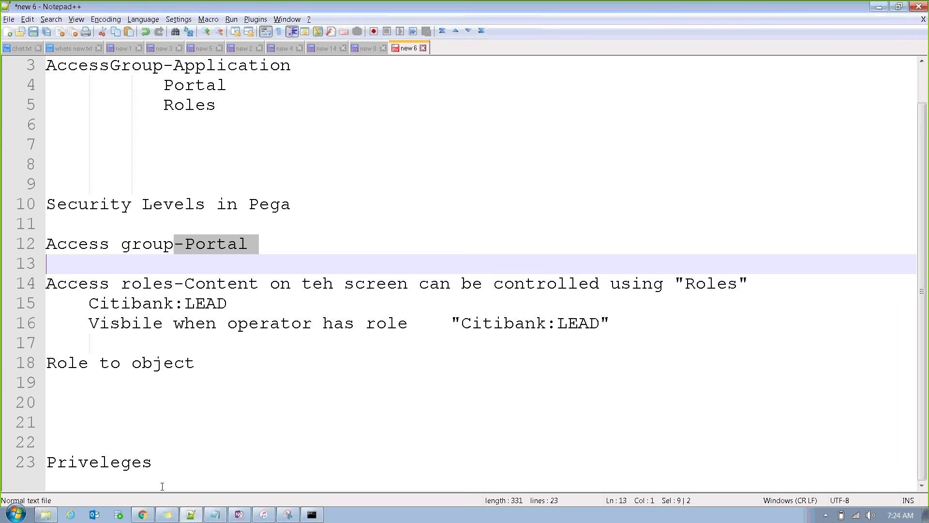
key("alt+Tab")
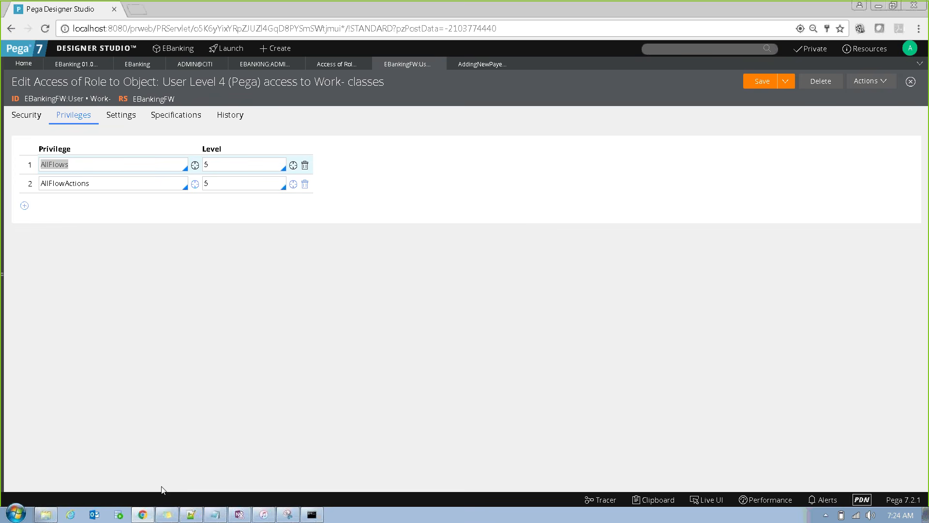
left_click(475, 69)
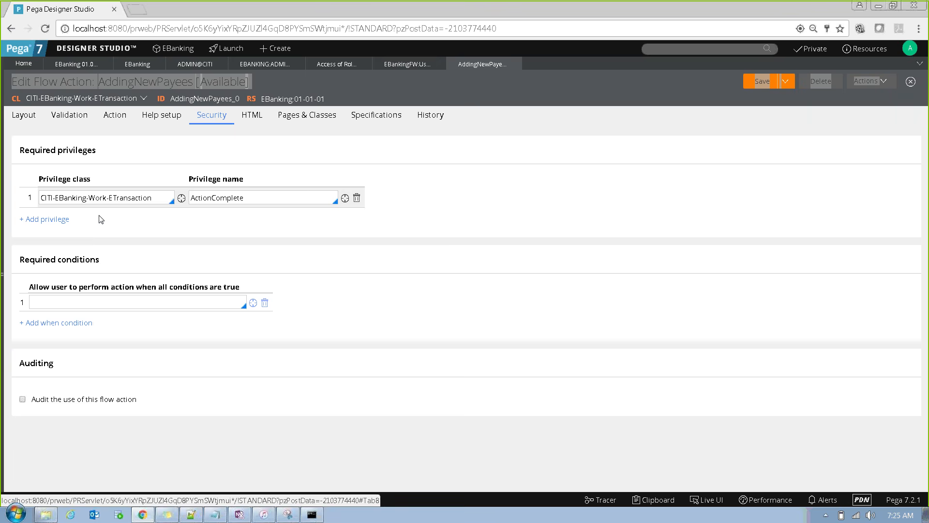
Step: Switch to the Notepad++ notes and delete two blank lines below the Role to object line
key("alt+Tab")
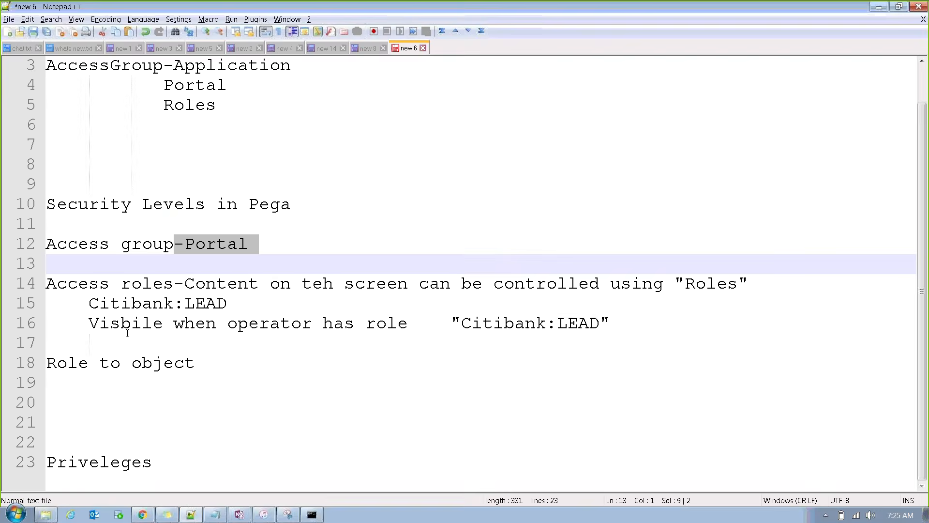
left_click(202, 364)
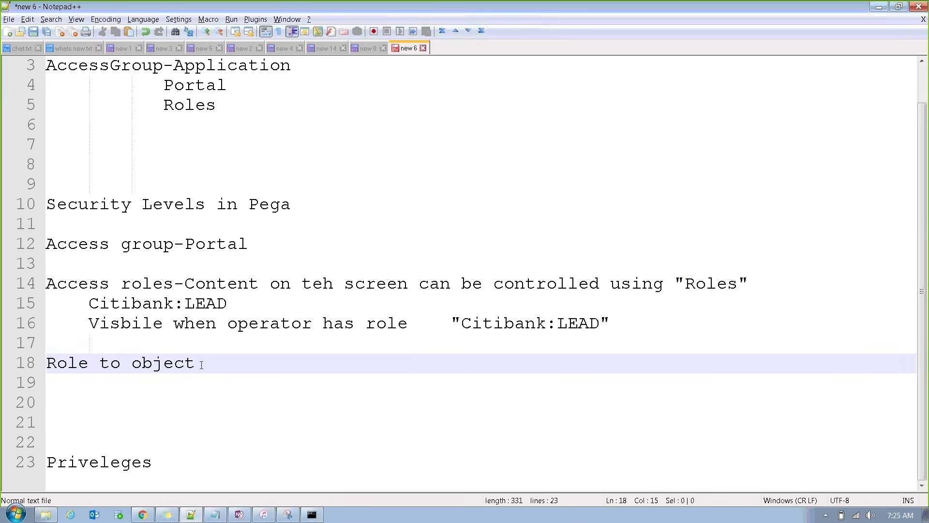
left_click(60, 389)
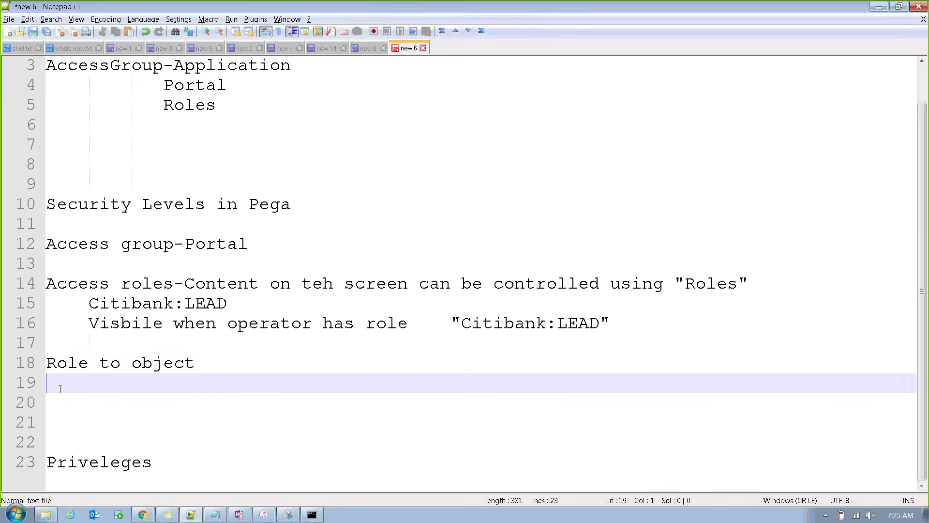
key("Delete")
key("Delete")
Step: Append "-To Control access at Environment levels." to the Role to object line
left_click(222, 403)
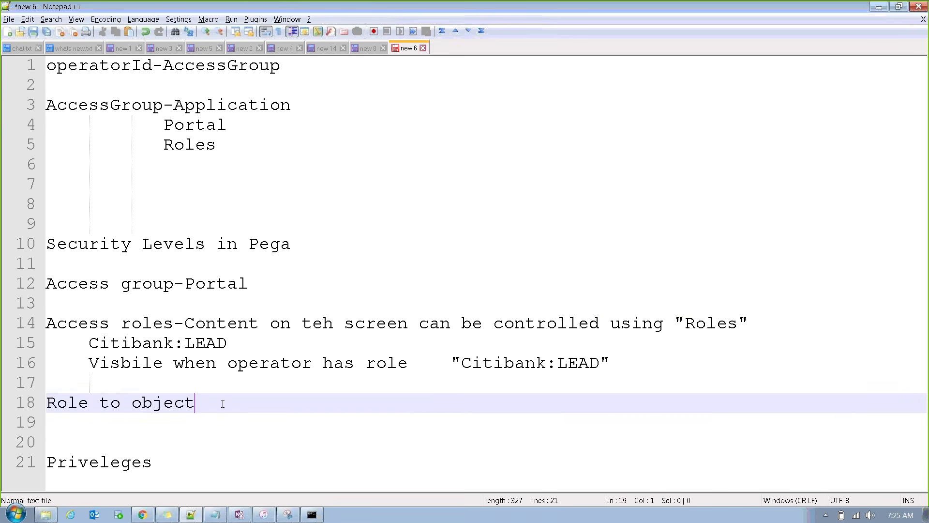
type("-TO CONTRO")
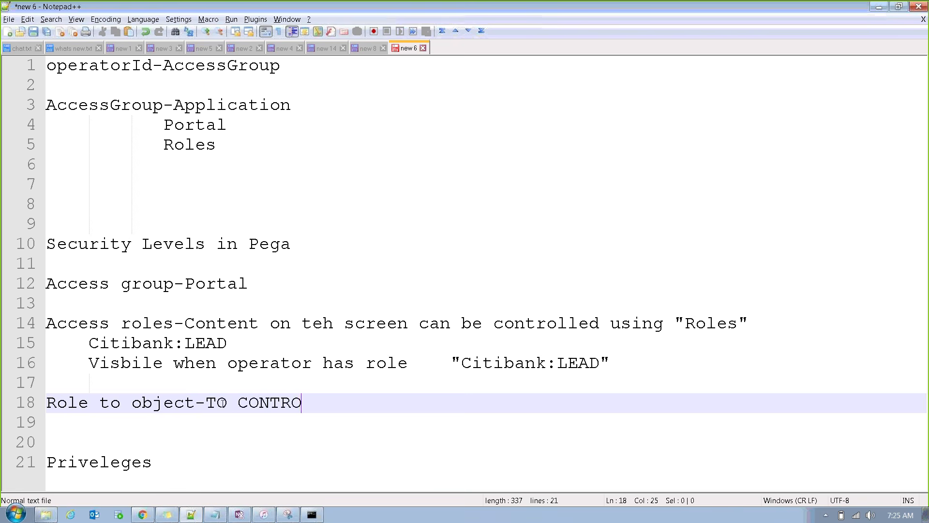
key("BackSpace")
key("BackSpace")
key("BackSpace")
key("BackSpace")
key("BackSpace")
key("BackSpace")
key("BackSpace")
key("BackSpace")
key("BackSpace")
key("BackSpace")
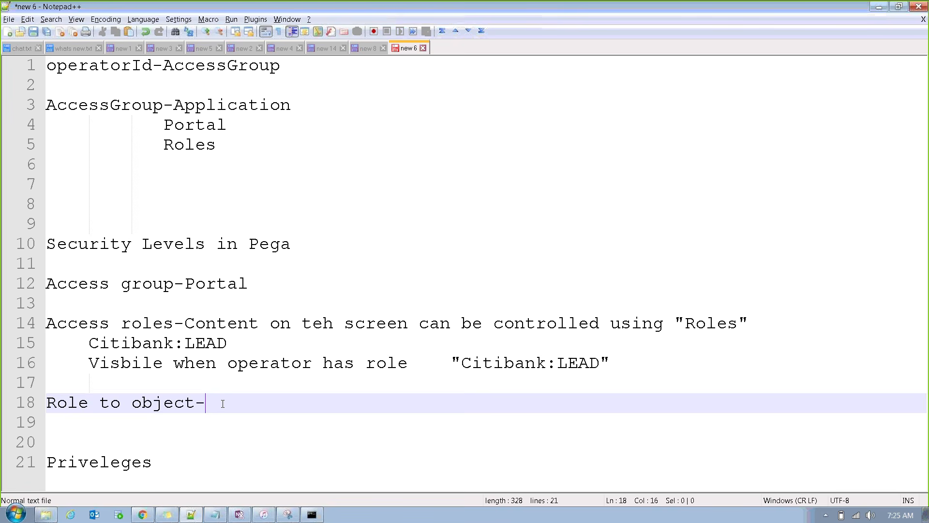
type("To Control access at ")
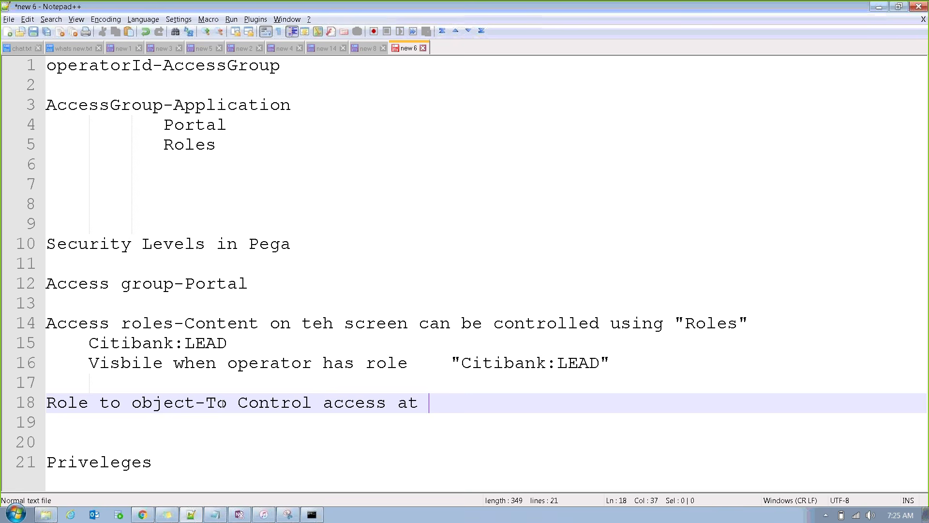
type("Envio")
key("BackSpace")
type("ronment ")
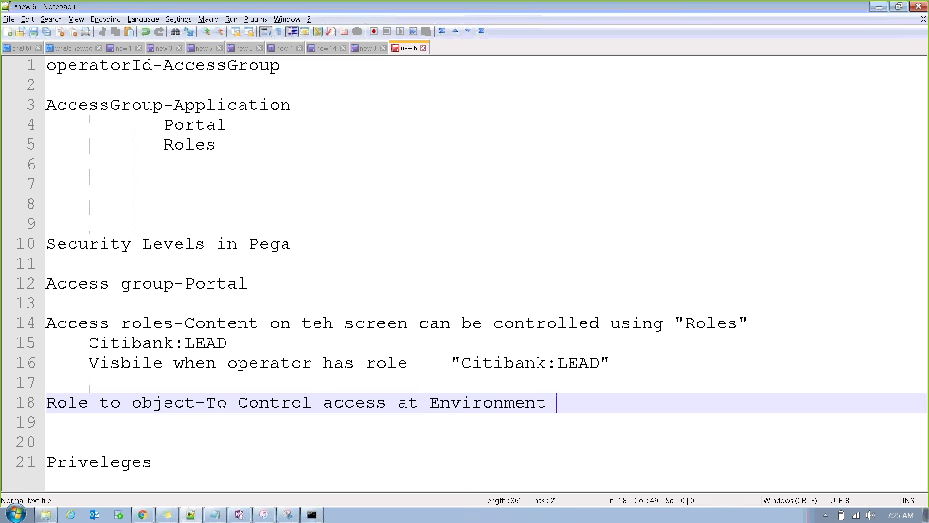
type("levels.")
Step: Append "-To control access at rule level." to the Priveleges line
key("Down")
key("Down")
key("Down")
type("-")
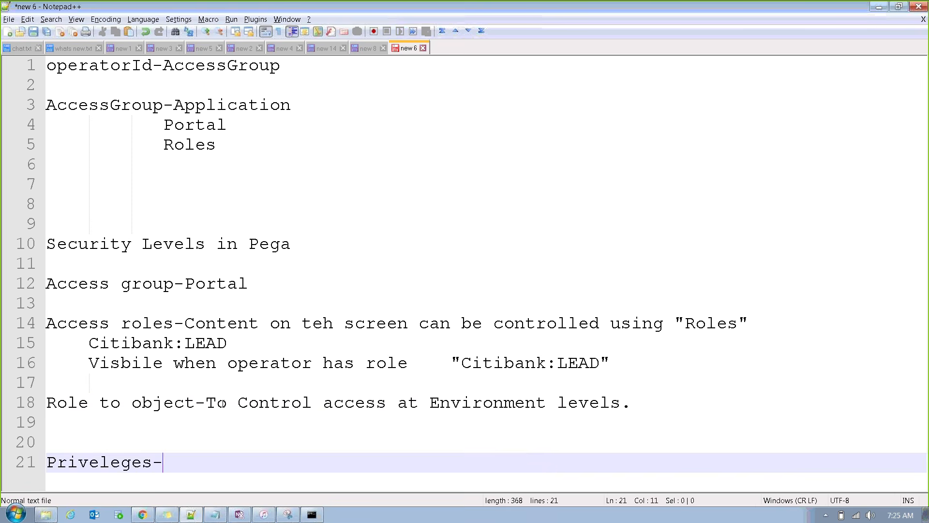
type("To control access at ")
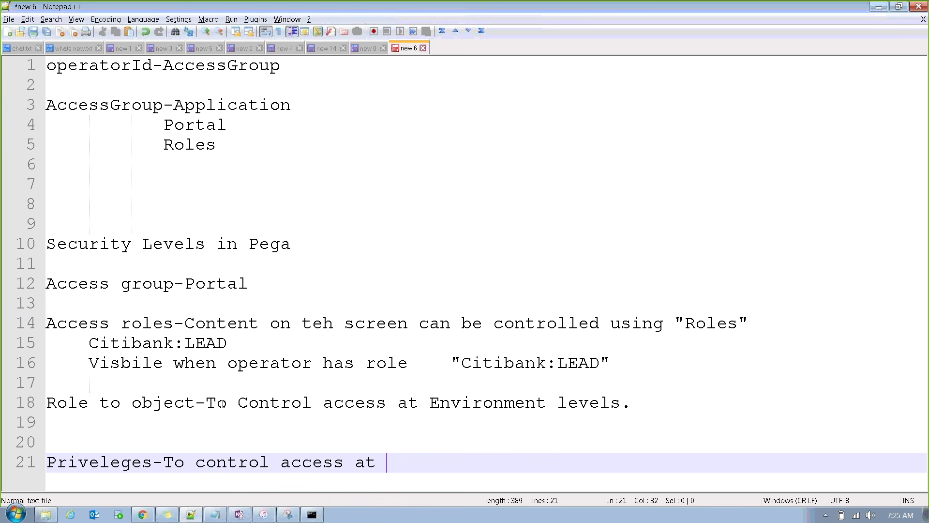
type("rule l")
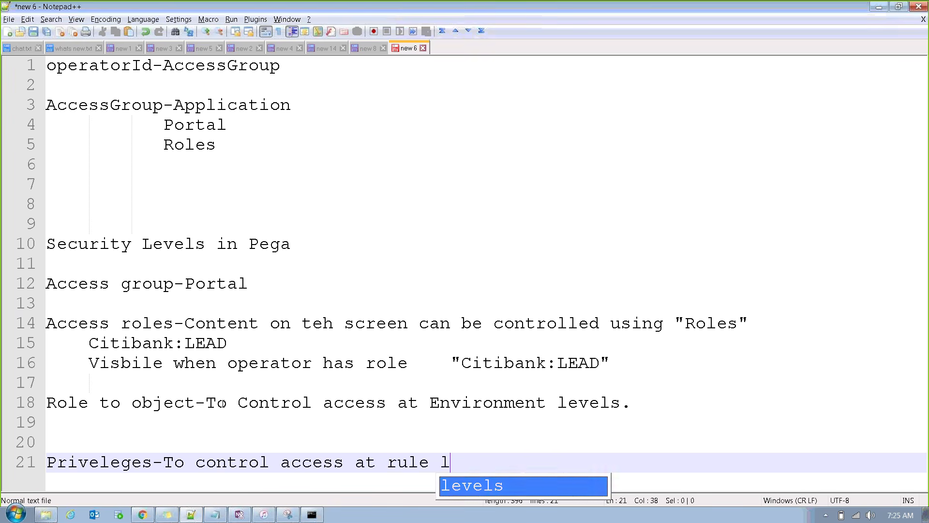
type("eve;")
key("BackSpace")
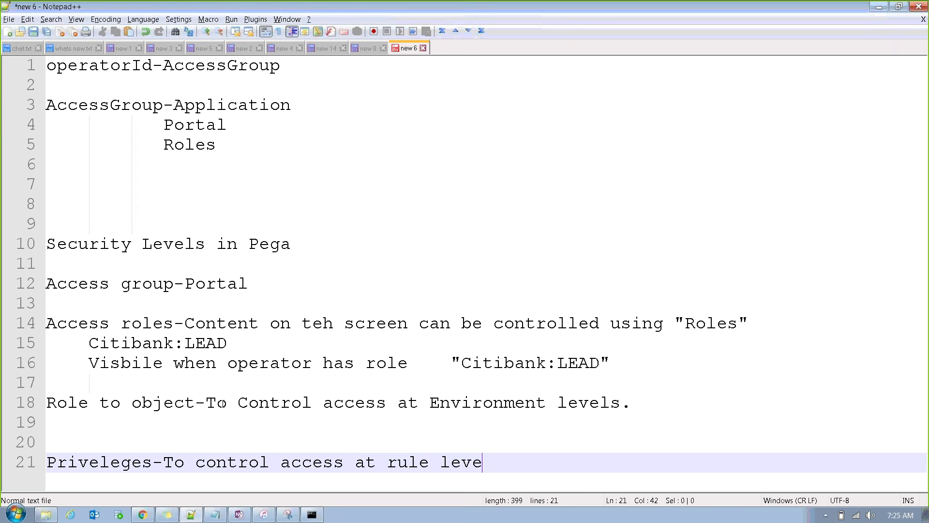
type("l.")
Step: Highlight the word Priveleges, view the flow action's required privilege in Pega, and return to the Notepad++ notes
double_click(89, 462)
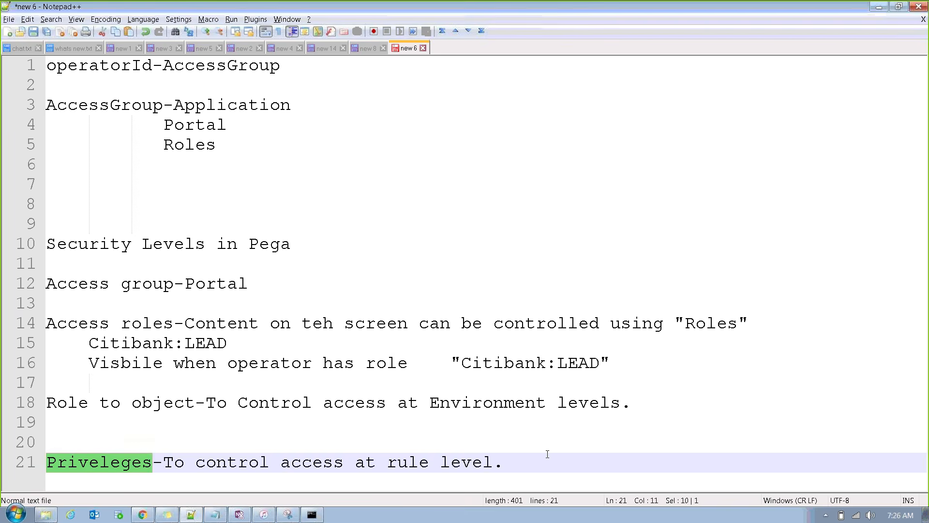
key("alt+Tab")
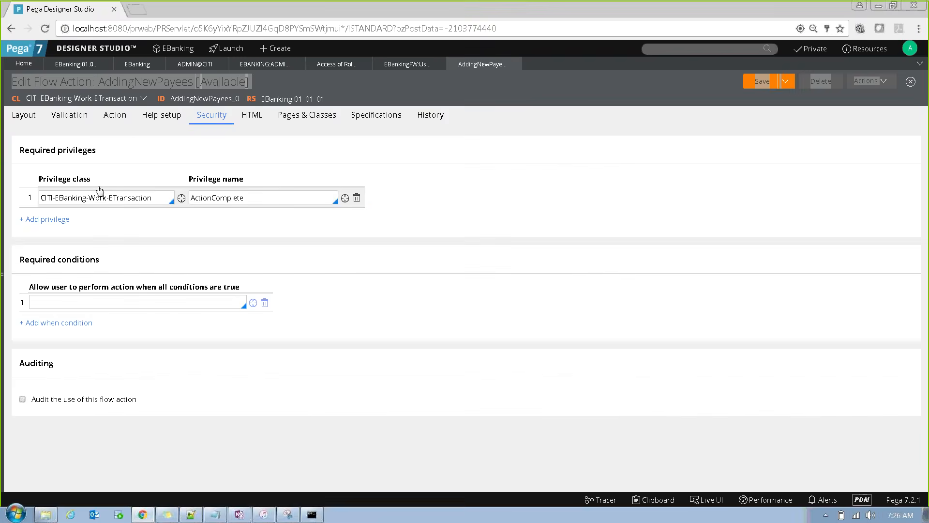
key("alt+Tab")
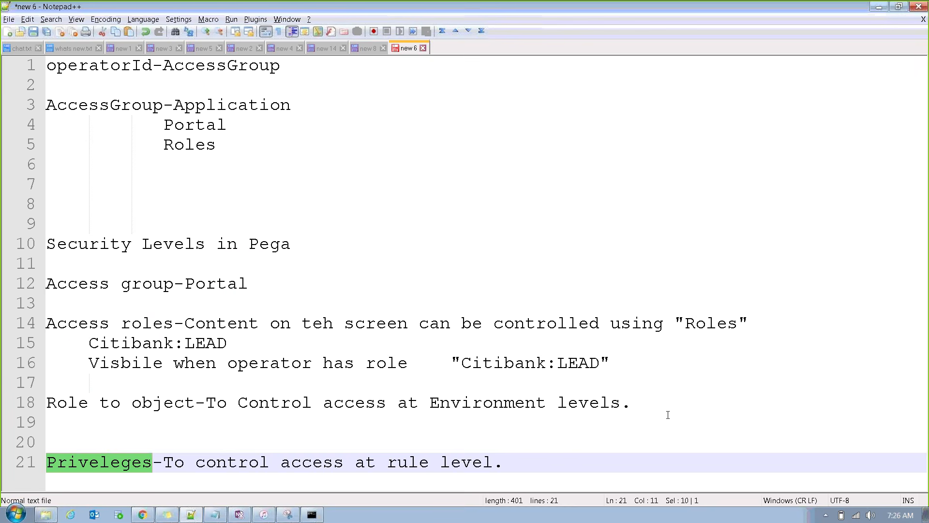
Step: Add six new lines after the Priveleges line at the end of the notes
left_click(565, 459)
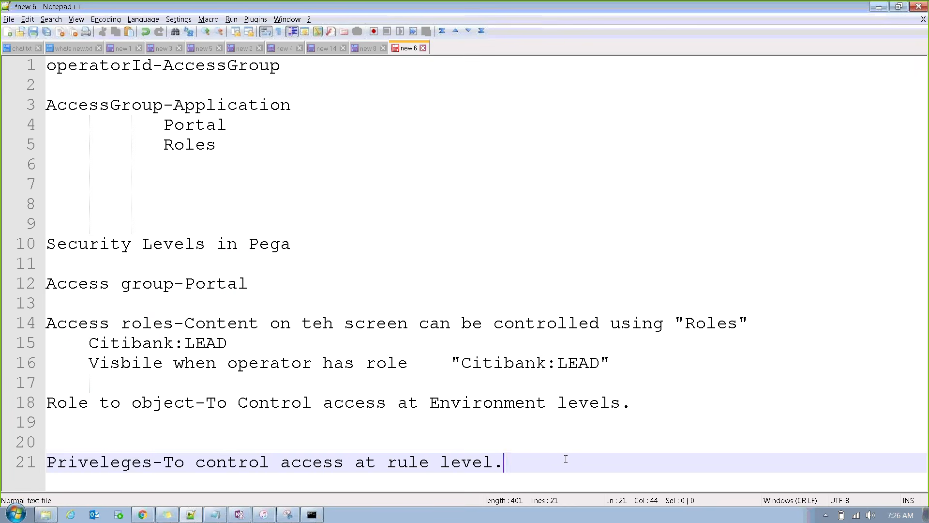
key("Return")
key("Return")
key("Return")
key("Return")
key("Return")
key("Return")
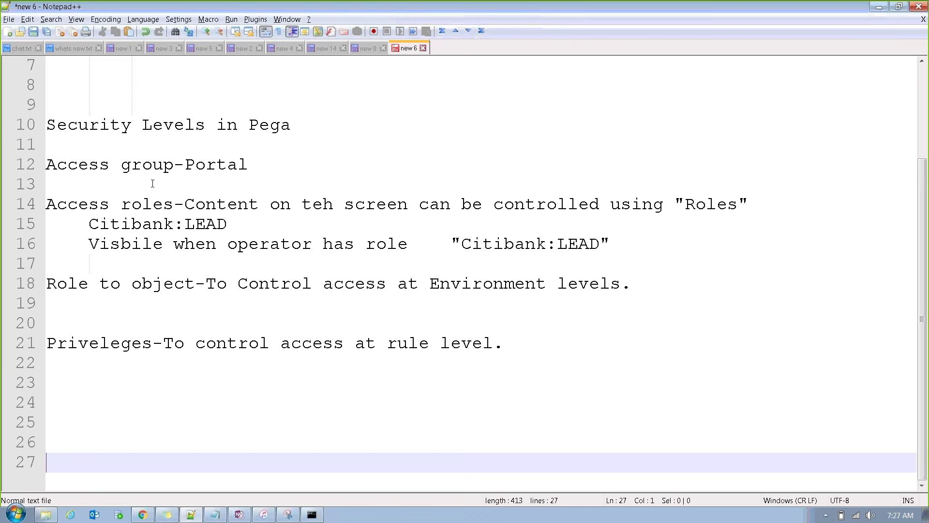
Step: Delete the notes from the Security Levels in Pega heading through the Priveleges line
left_click(50, 125)
left_click_drag(51, 126, 291, 303)
left_click_drag(530, 356, 79, 125)
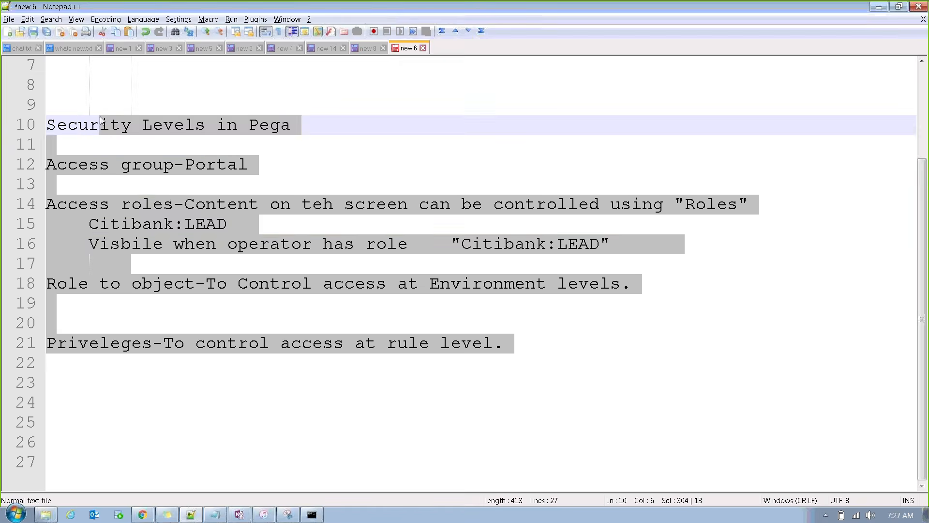
left_click(79, 125)
left_click_drag(51, 124, 527, 348)
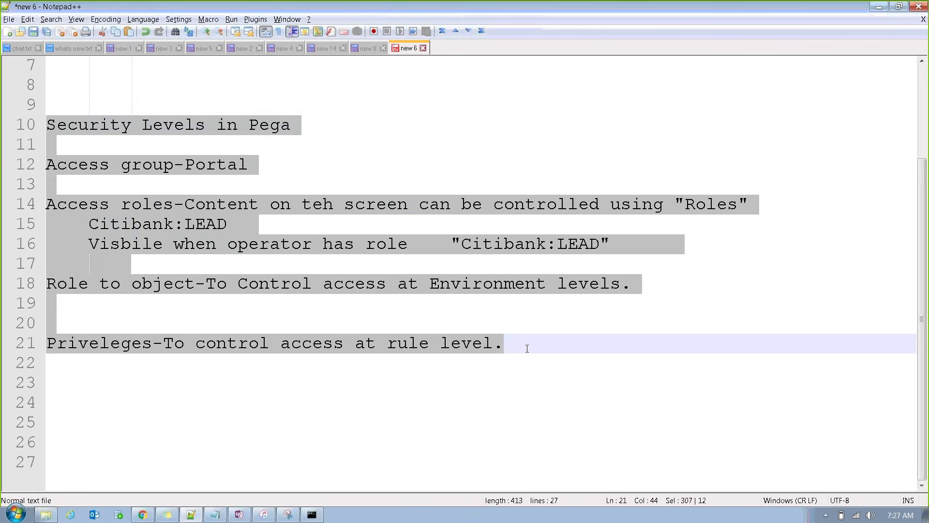
key("Delete")
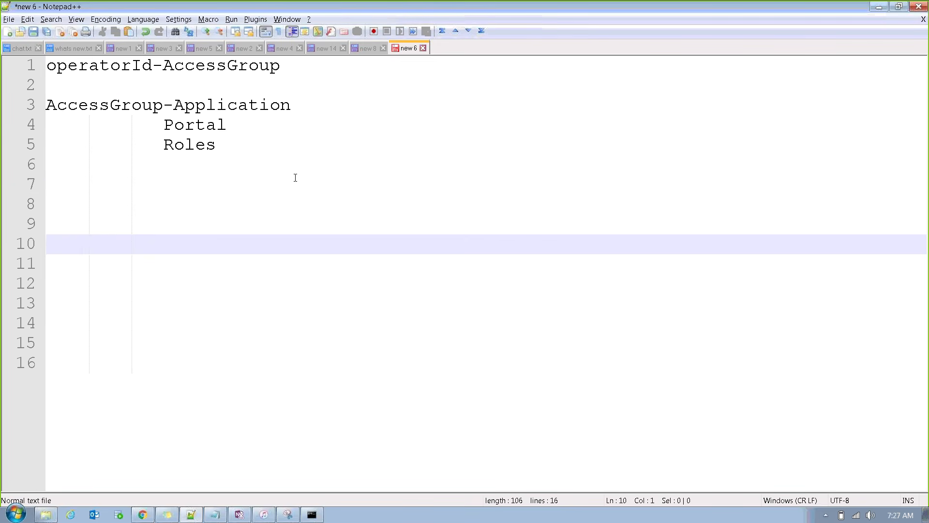
left_click(358, 13)
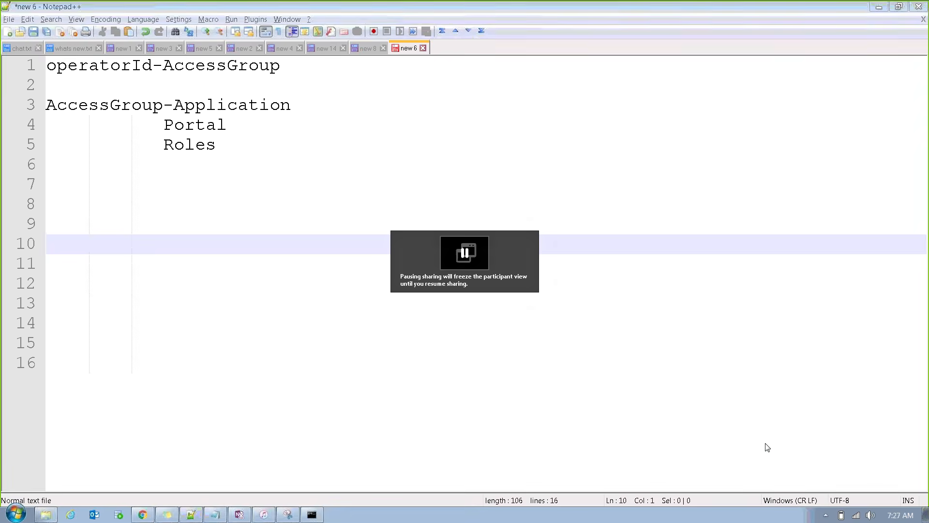